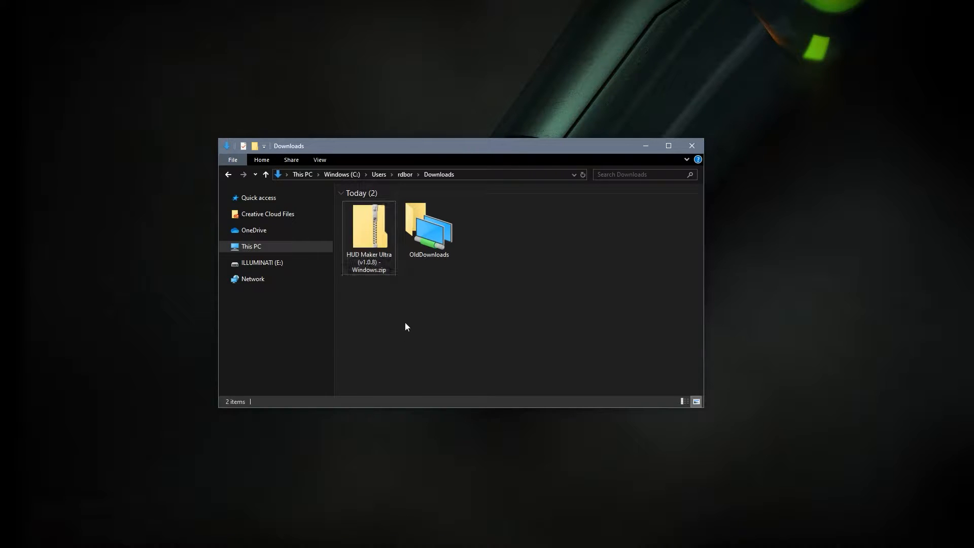
Step: Extract HUD Maker Ultra (v1.0.8) - Windows.zip to its default folder and close the original Downloads window
left_click(368, 243)
right_click(367, 241)
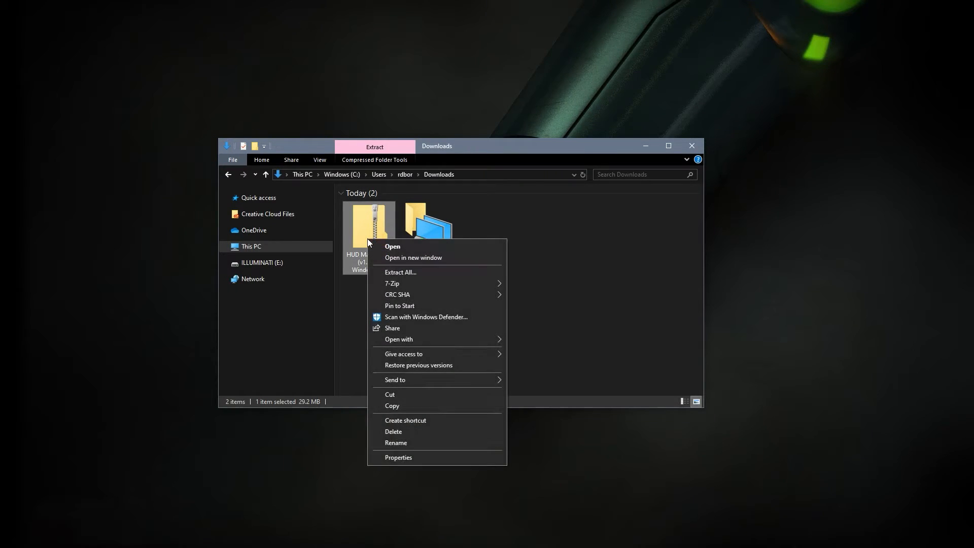
left_click(399, 272)
left_click(578, 380)
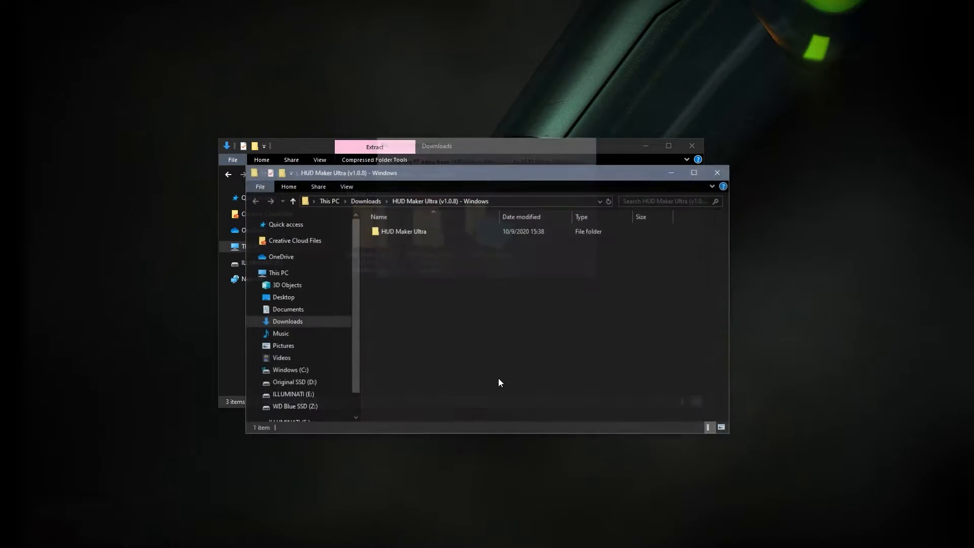
left_click(691, 145)
Step: Open the extracted HUD Maker Ultra folder, look through its application subfolder, and select the SRD_HUDMakerUltra.js and SRD_UltraBase.js plugin files
left_click_drag(485, 172, 470, 145)
double_click(400, 205)
left_click_drag(413, 260, 400, 213)
double_click(397, 203)
scroll(431, 304, "down", 4)
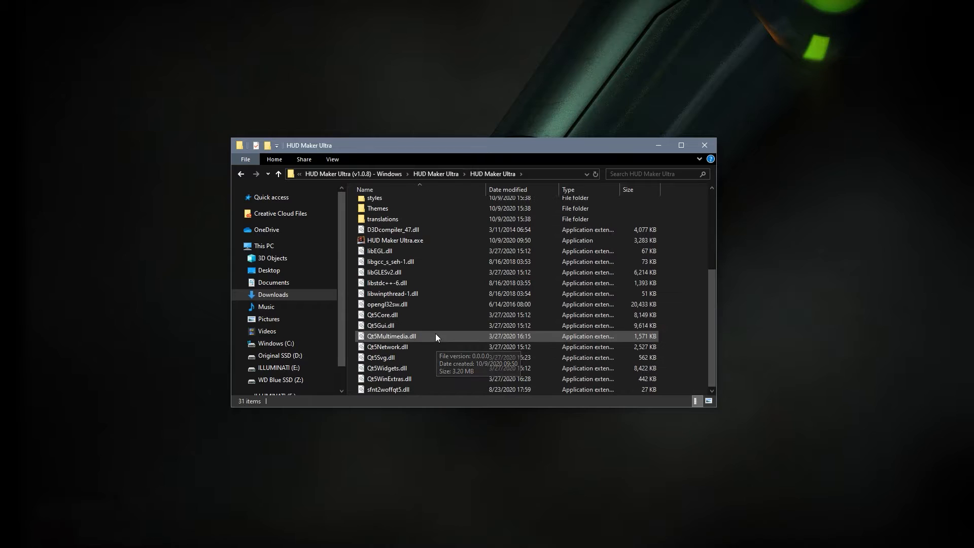
left_click(439, 173)
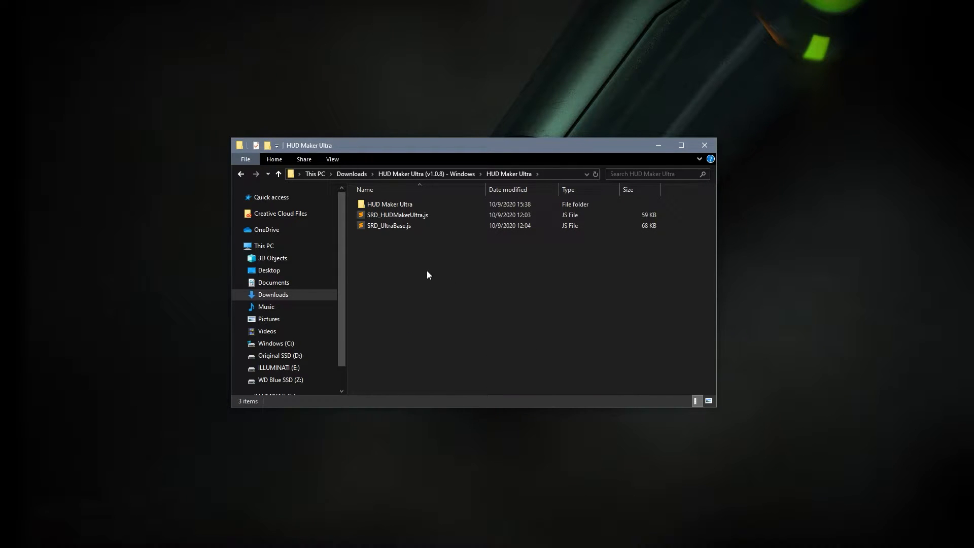
left_click_drag(419, 251, 392, 216)
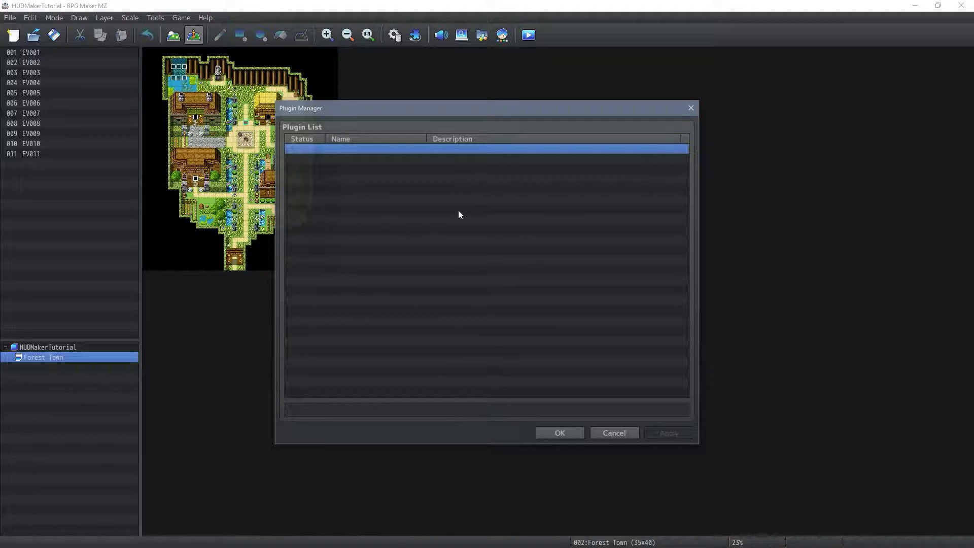
Step: Add the SRD_UltraBase plugin to the RPG Maker MZ project's plugin list with status ON
double_click(494, 293)
left_click(293, 150)
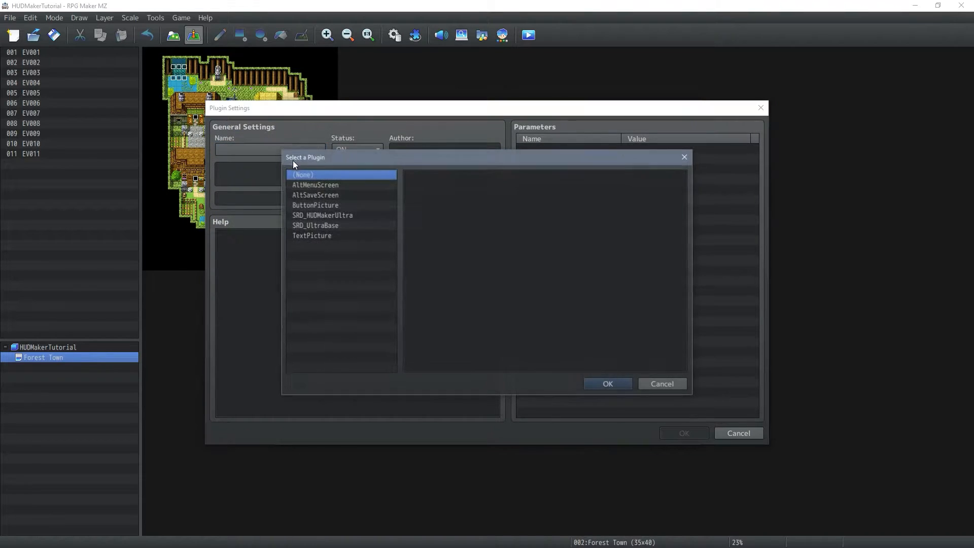
double_click(325, 224)
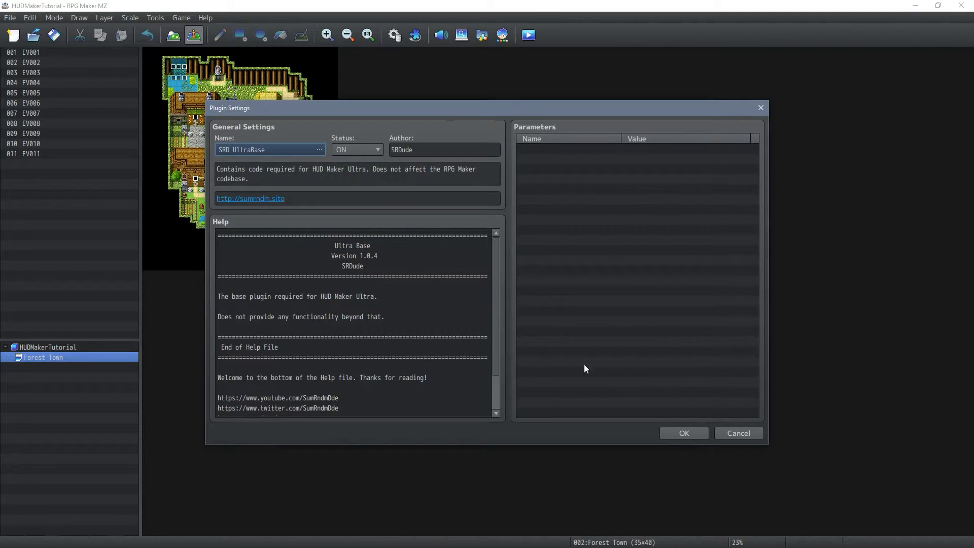
left_click(699, 435)
Step: Add the SRD_HUDMakerUltra plugin with status ON below SRD_UltraBase and accept the plugin list
double_click(444, 303)
left_click(299, 151)
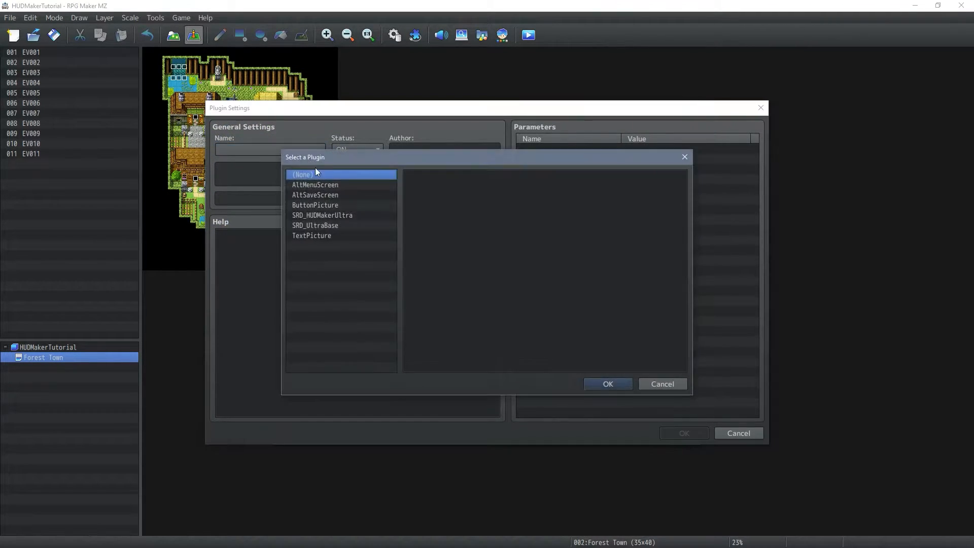
left_click(323, 215)
left_click(607, 383)
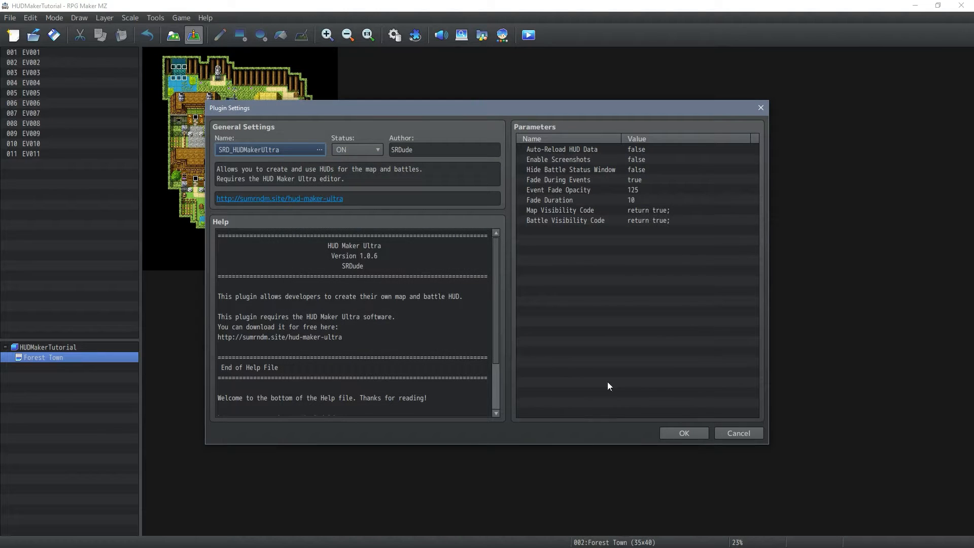
left_click(684, 434)
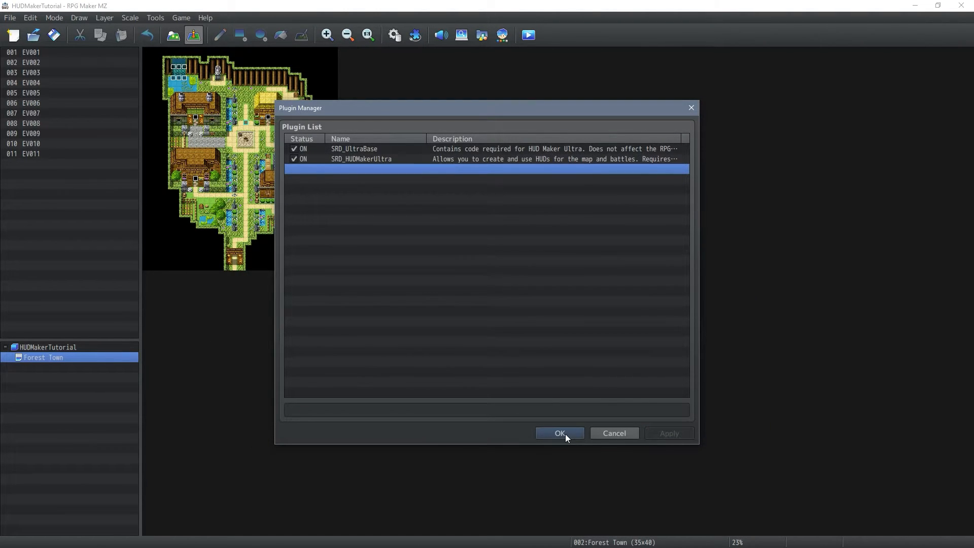
left_click(566, 434)
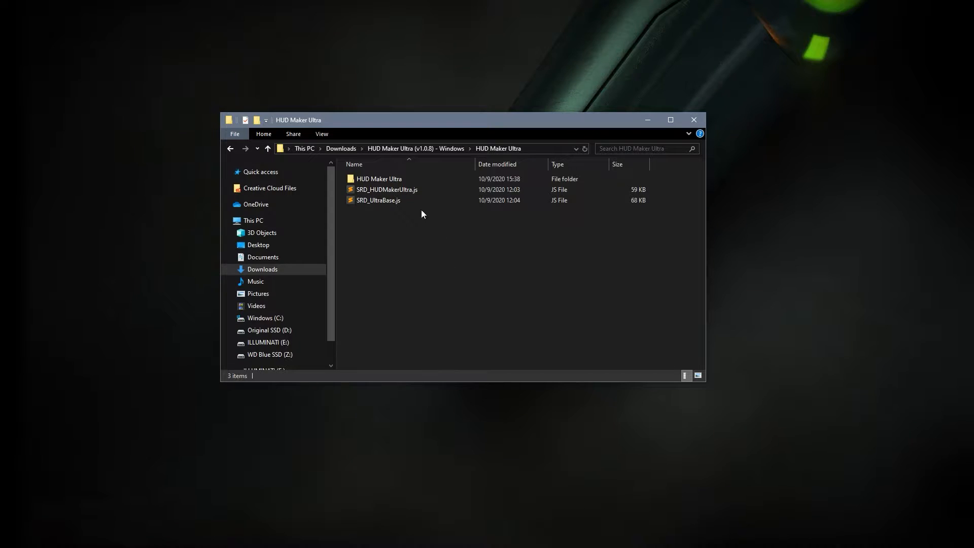
Step: Check the contents of the inner HUD Maker Ultra application folder in File Explorer and move that folder to the desktop
double_click(404, 181)
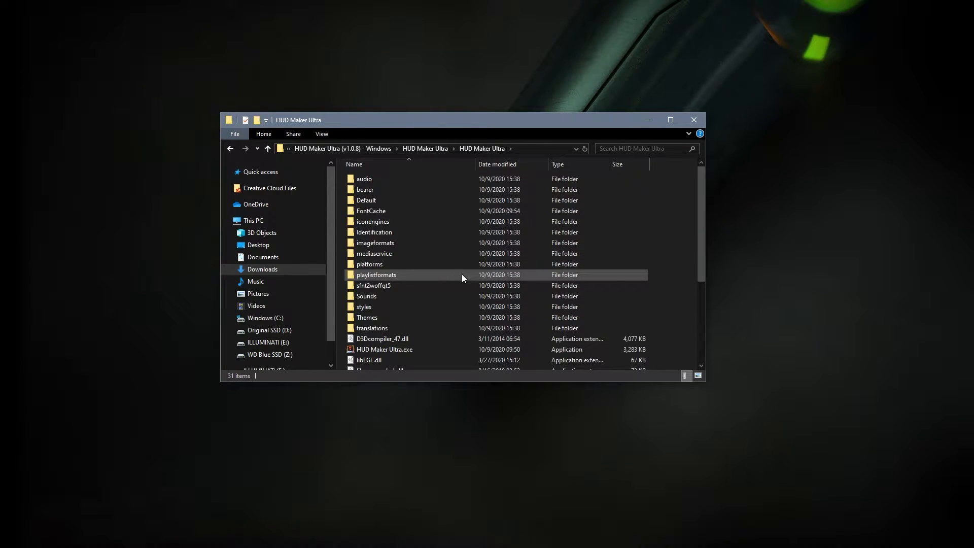
scroll(452, 254, "down", 2)
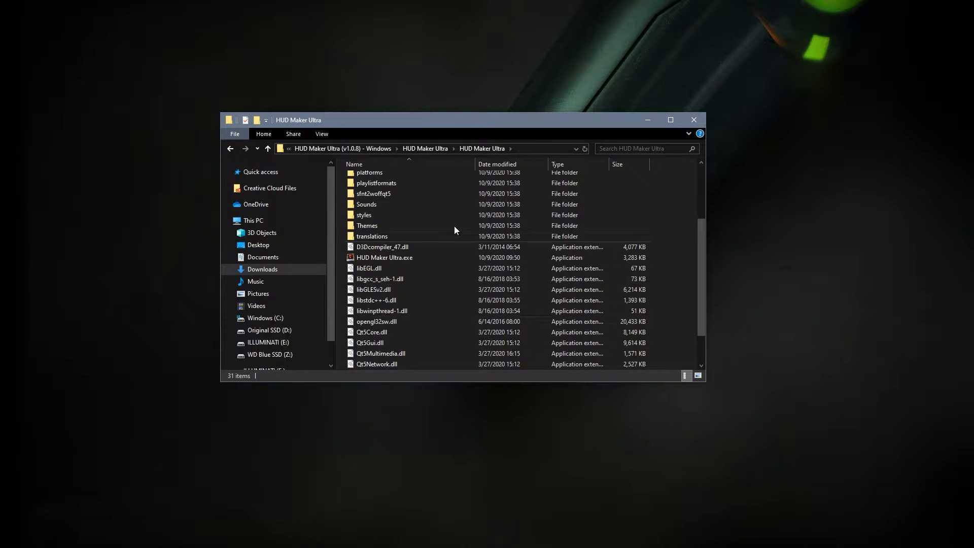
left_click(426, 149)
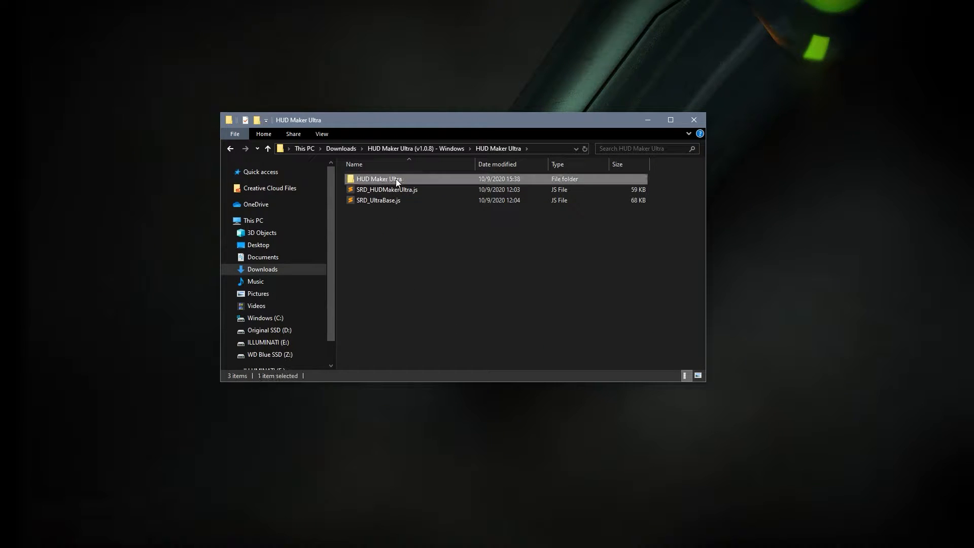
left_click_drag(406, 181, 25, 25)
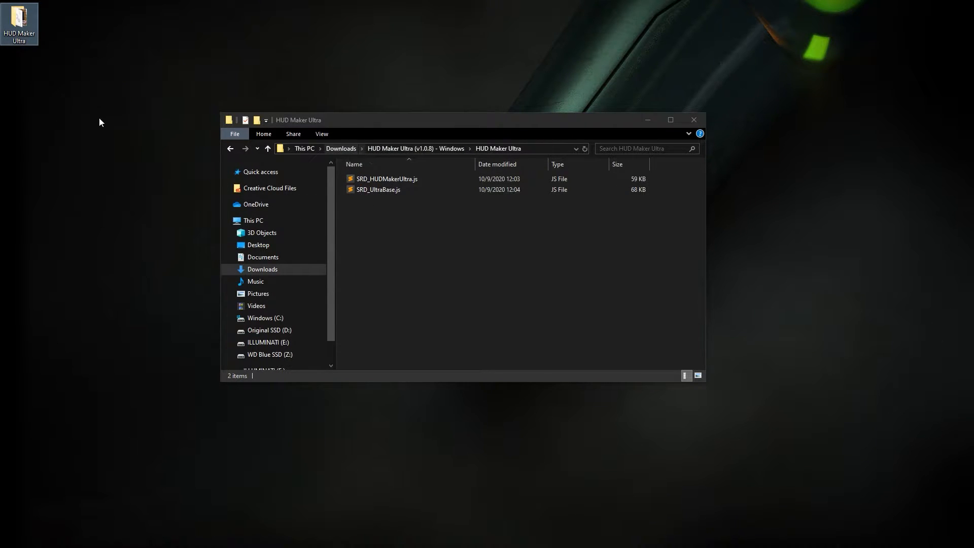
left_click(73, 46)
Step: Delete the extracted HUD Maker Ultra (v1.0.8) - Windows folder from Downloads and close the File Explorer window
left_click(341, 148)
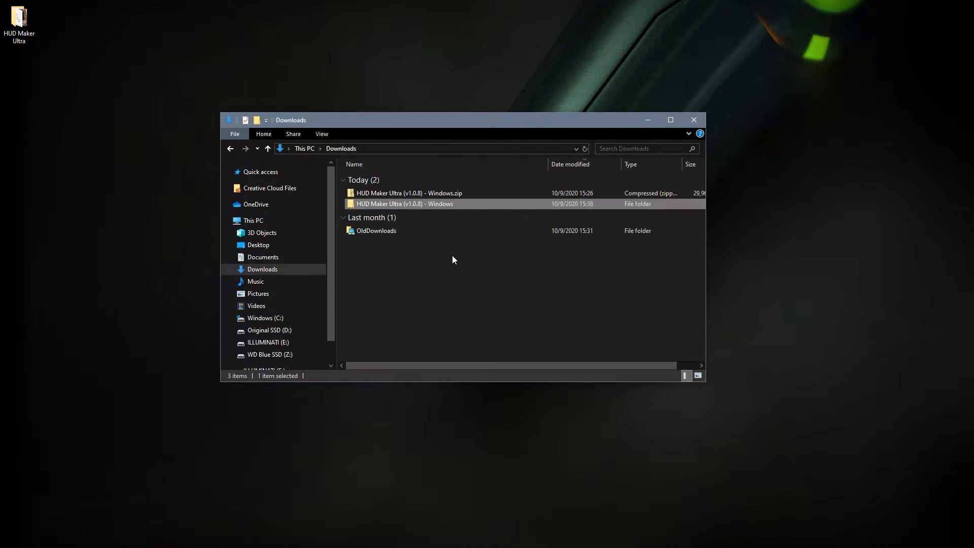
key("Delete")
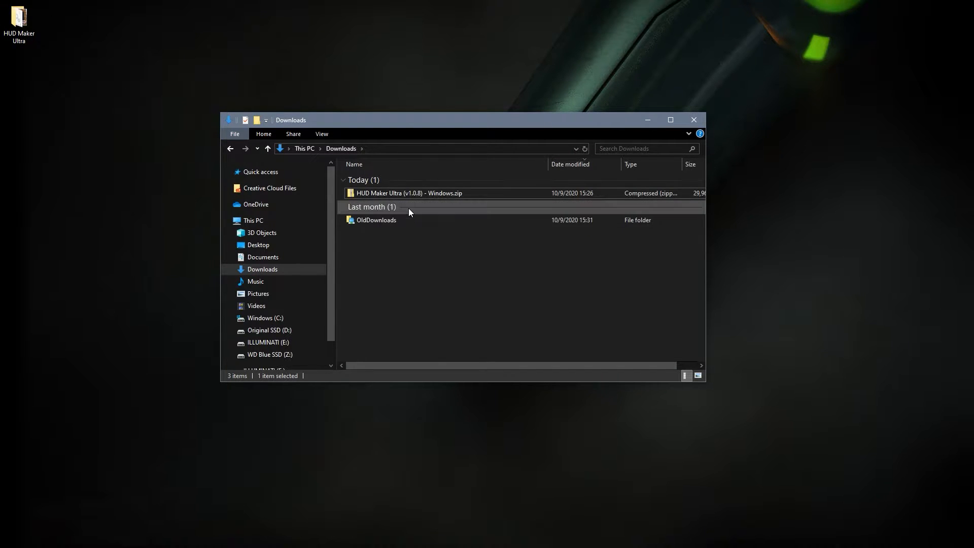
left_click(694, 120)
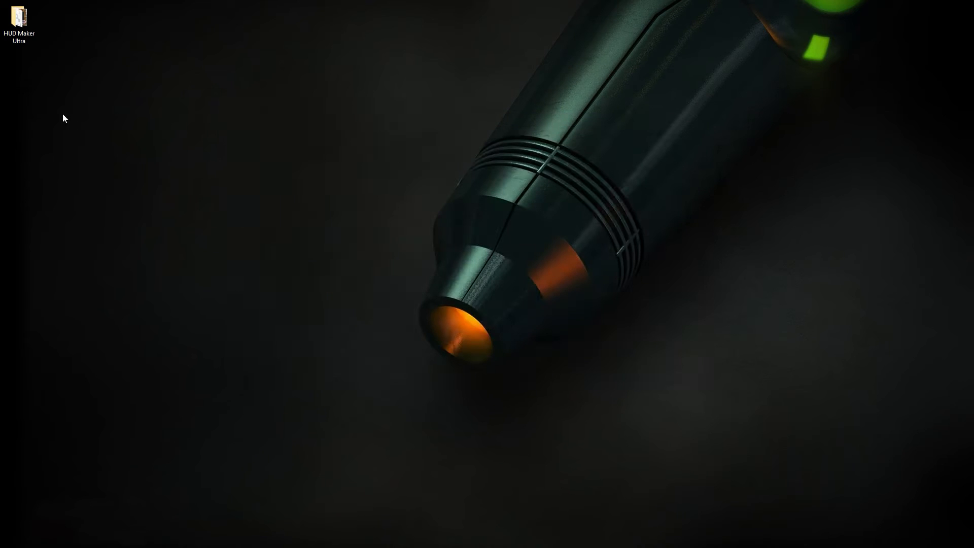
Step: Open the HUD Maker Ultra folder on the desktop and scan HUD Maker Ultra.exe with Windows Defender
double_click(19, 36)
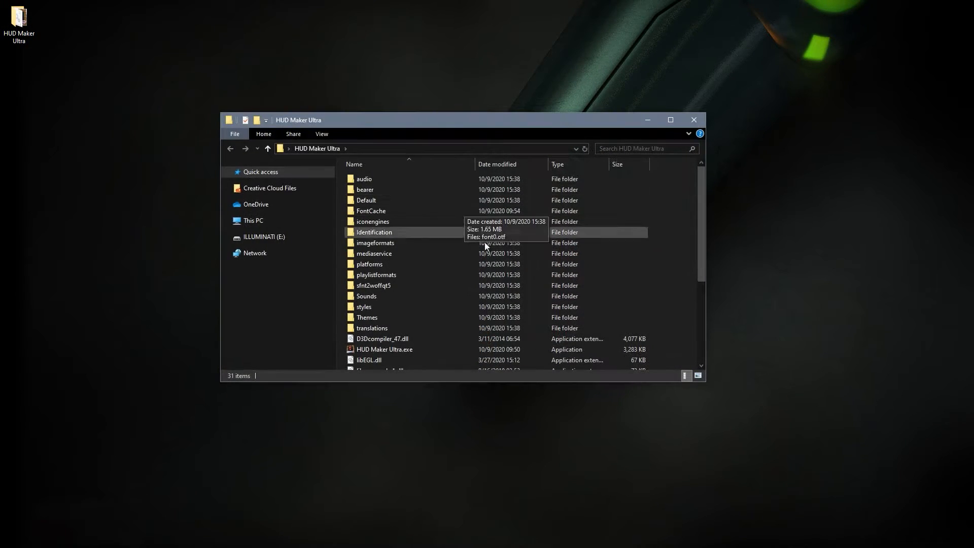
scroll(524, 264, "down", 3)
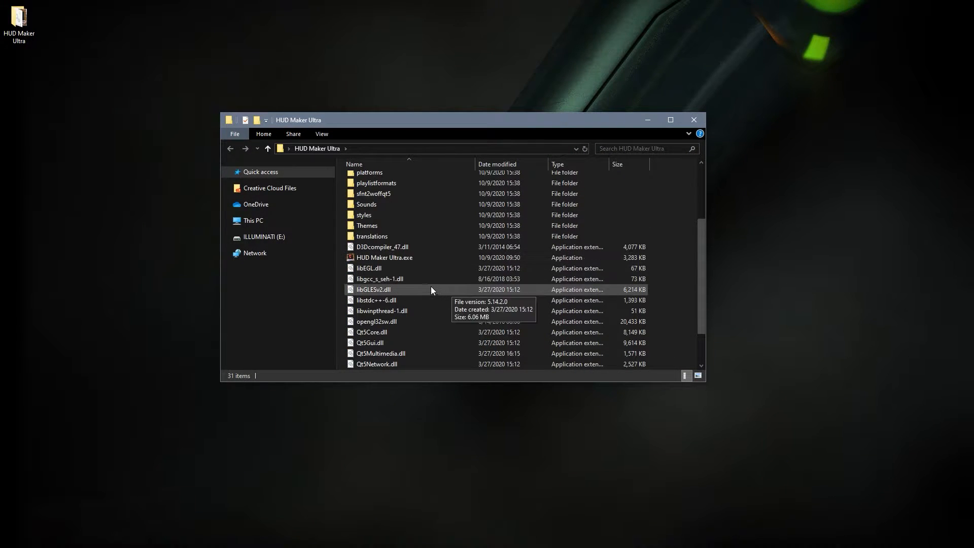
right_click(409, 259)
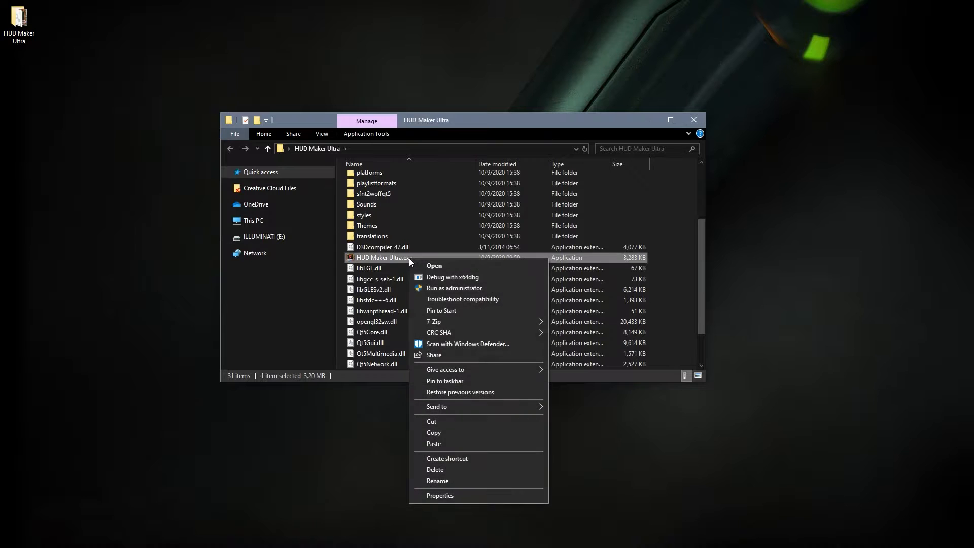
left_click(455, 344)
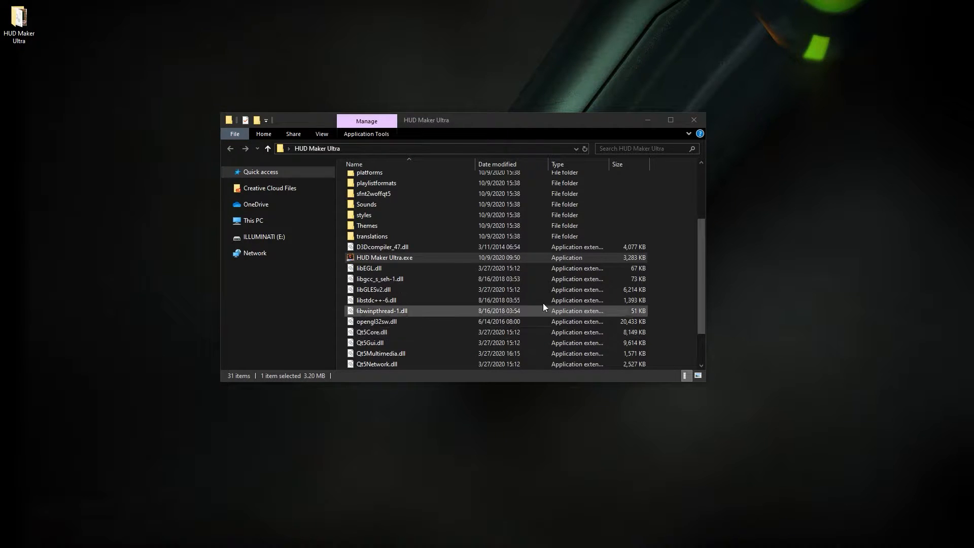
left_click(666, 300)
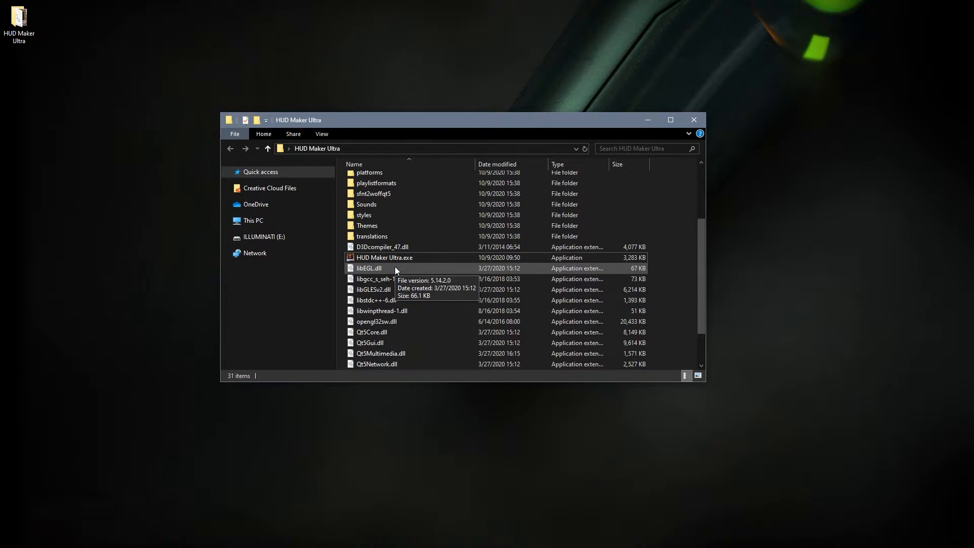
Step: Launch HUD Maker Ultra.exe and maximize its window
double_click(399, 260)
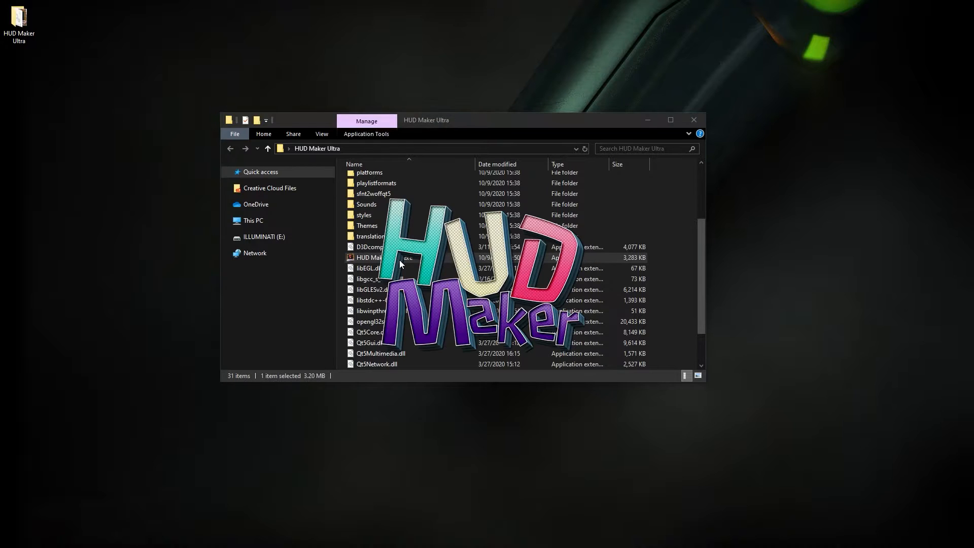
left_click_drag(589, 141, 522, 1)
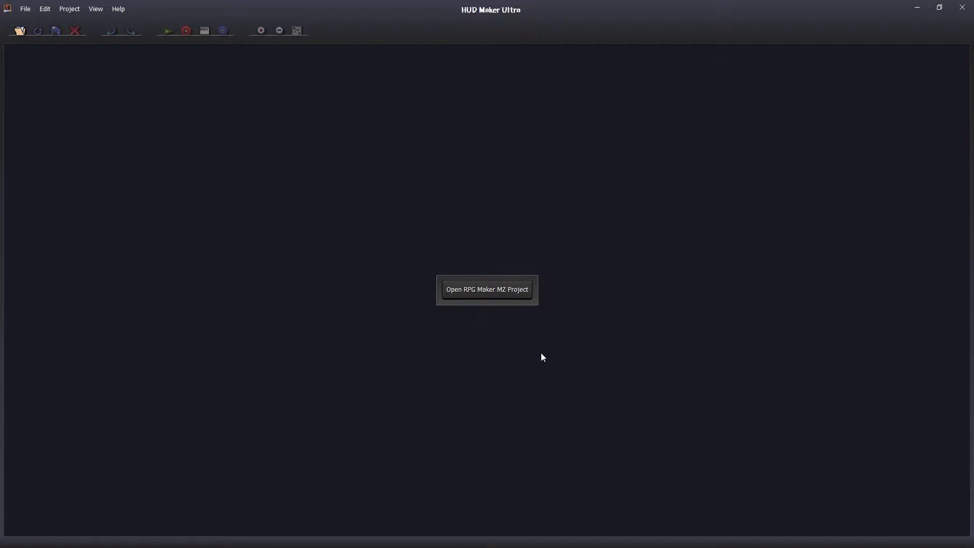
Step: Switch to RPG Maker MZ, arrange its window over HUD Maker Ultra, and open the HUDMakerTutorial project's game folder
key("alt+Tab")
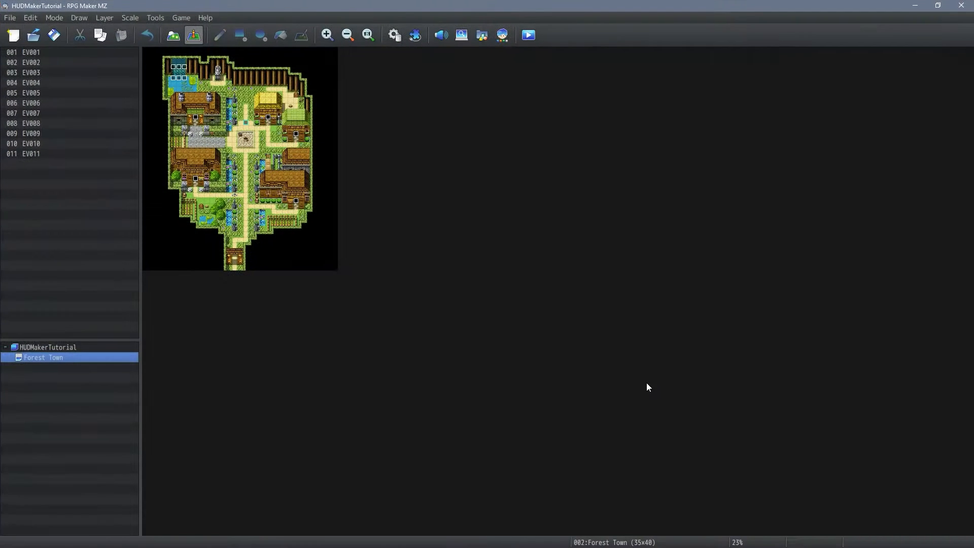
left_click_drag(453, 6, 381, 89)
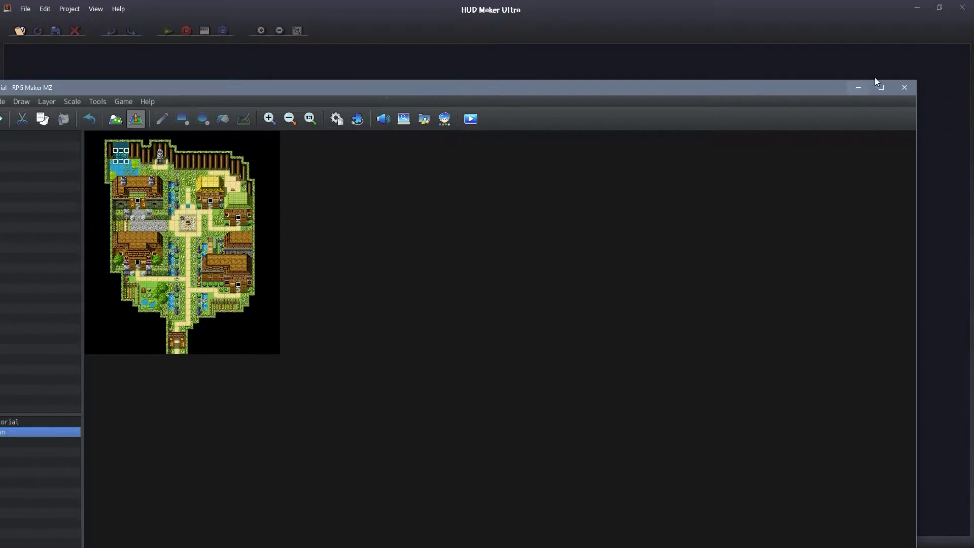
left_click(911, 89)
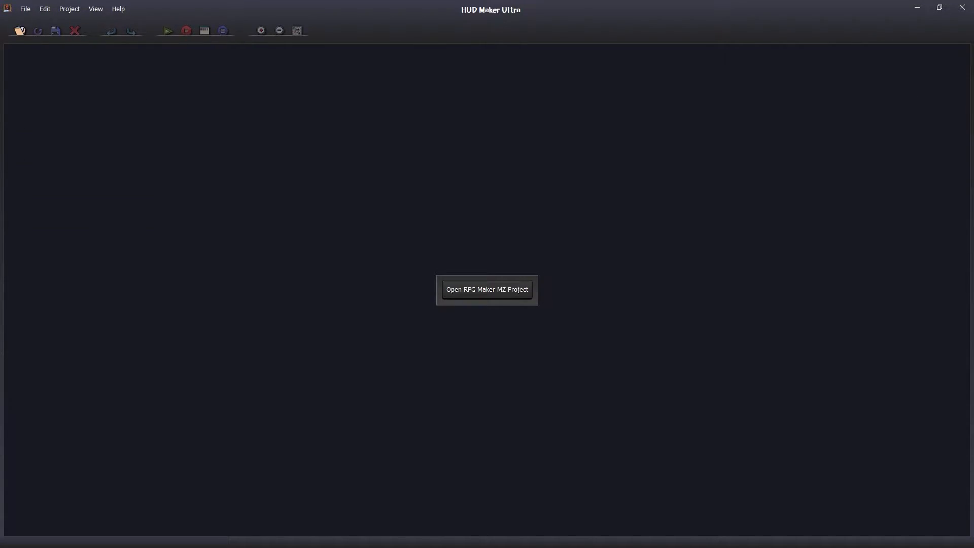
key("alt+Tab")
left_click(917, 81)
key("alt+Tab")
left_click_drag(862, 87, 625, 70)
left_click(490, 79)
left_click(507, 113)
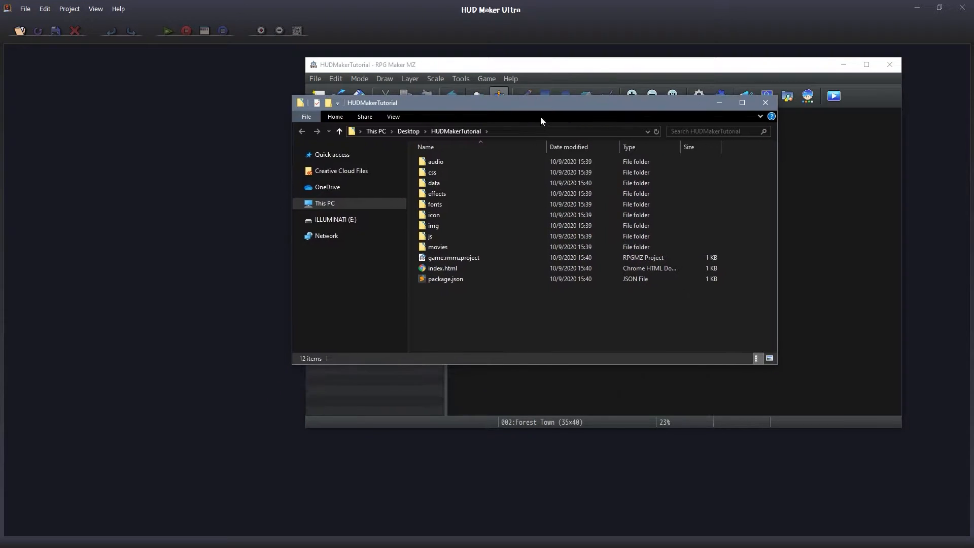
Step: Load the HUDMakerTutorial project file game.rmmzproject into HUD Maker Ultra
left_click_drag(477, 259, 183, 236)
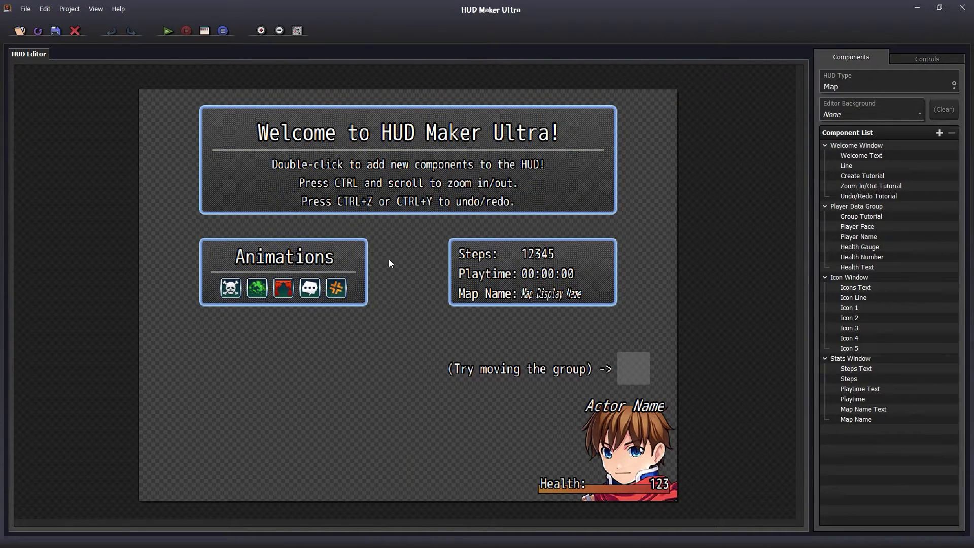
scroll(410, 304, "down", 2, "ctrl")
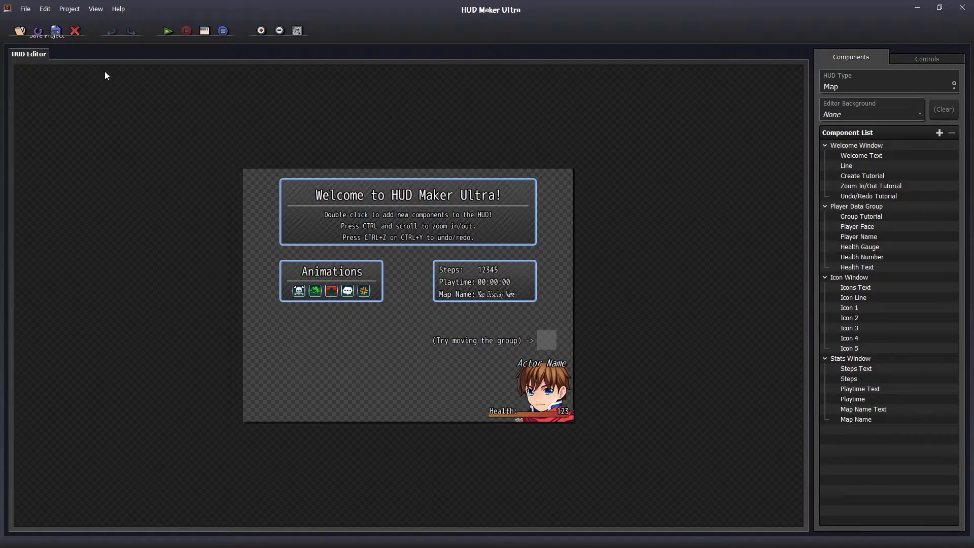
Step: Switch to RPG Maker MZ and check that both SRD plugins are enabled in the Plugin Manager
key("alt+Tab")
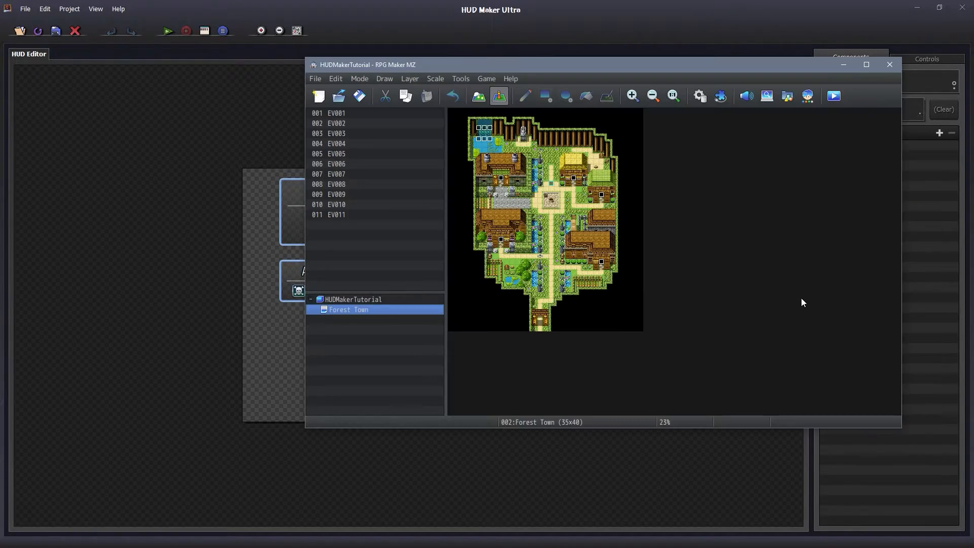
left_click_drag(683, 66, 572, 83)
left_click(617, 114)
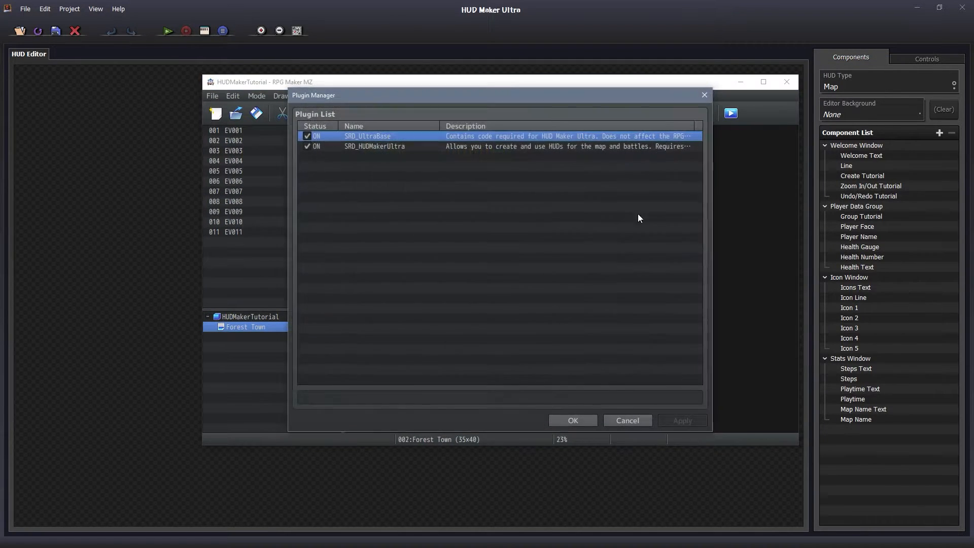
left_click(704, 96)
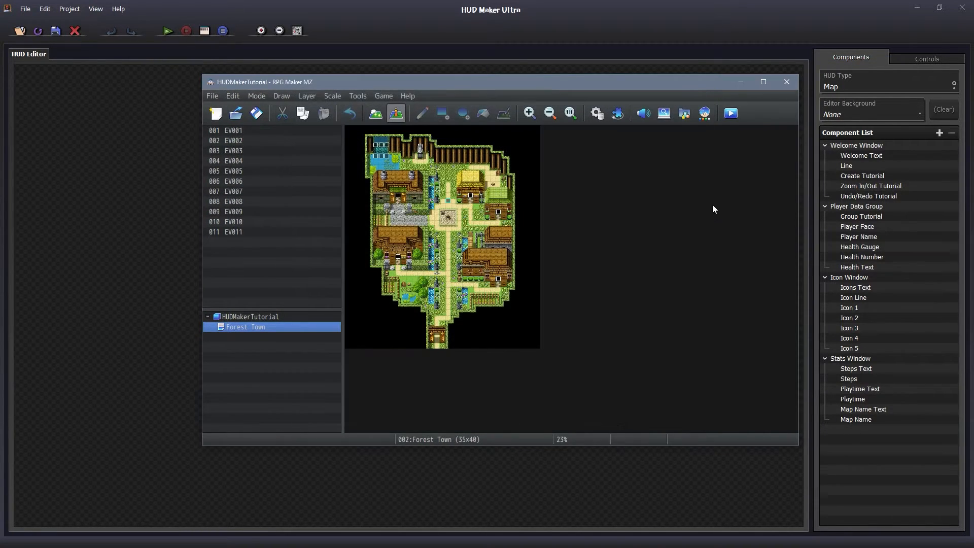
Step: Playtest the HUDMakerTutorial game, walk the player around the map to view the default HUD, and close the game
left_click(731, 114)
left_click(505, 327)
left_click(455, 339)
key("alt+F4")
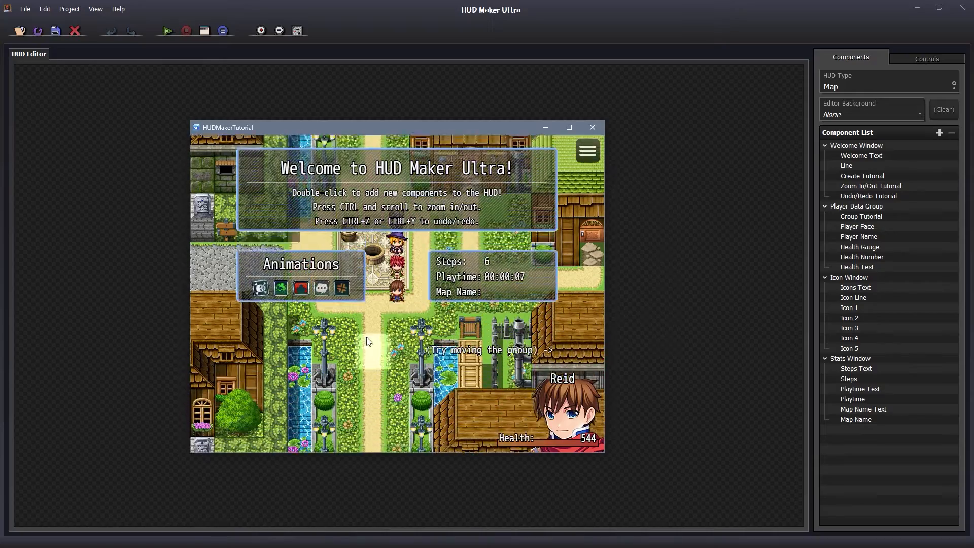
Step: Walk the player around the town to watch the HUD's step count and playtime, and close the game
left_click(385, 267)
left_click(391, 330)
left_click(422, 299)
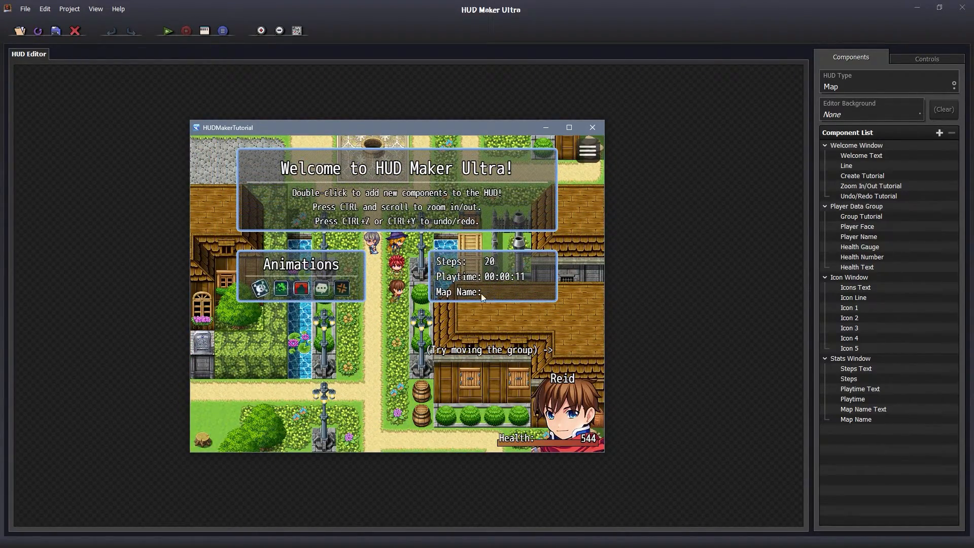
left_click(414, 224)
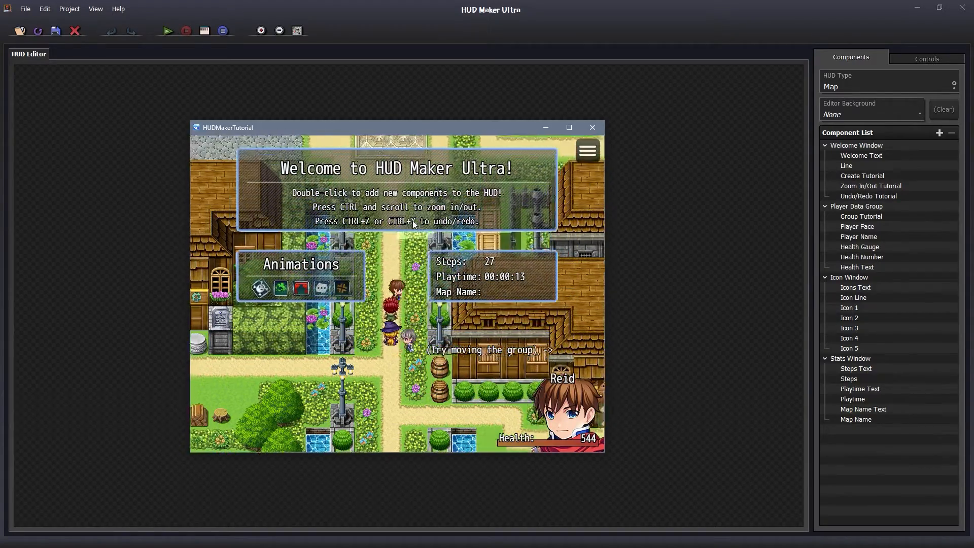
left_click(387, 206)
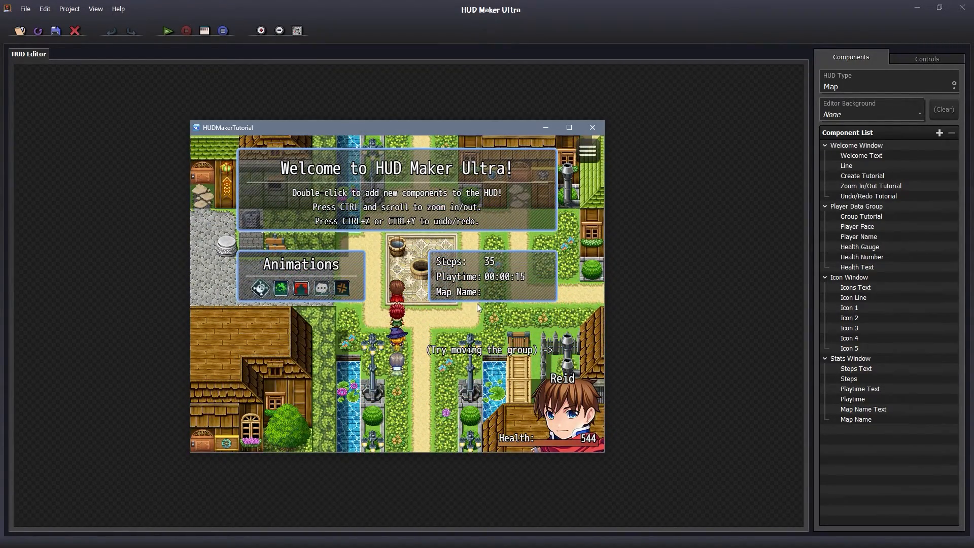
left_click(592, 127)
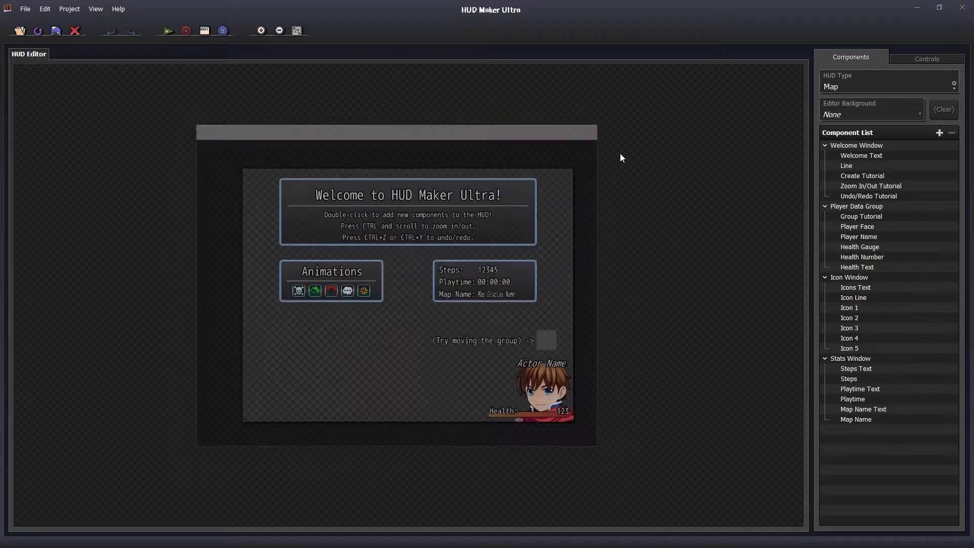
Step: Delete the Welcome Window, Stats Window, Icon Window and Player Data Group from the map HUD
left_click(533, 234)
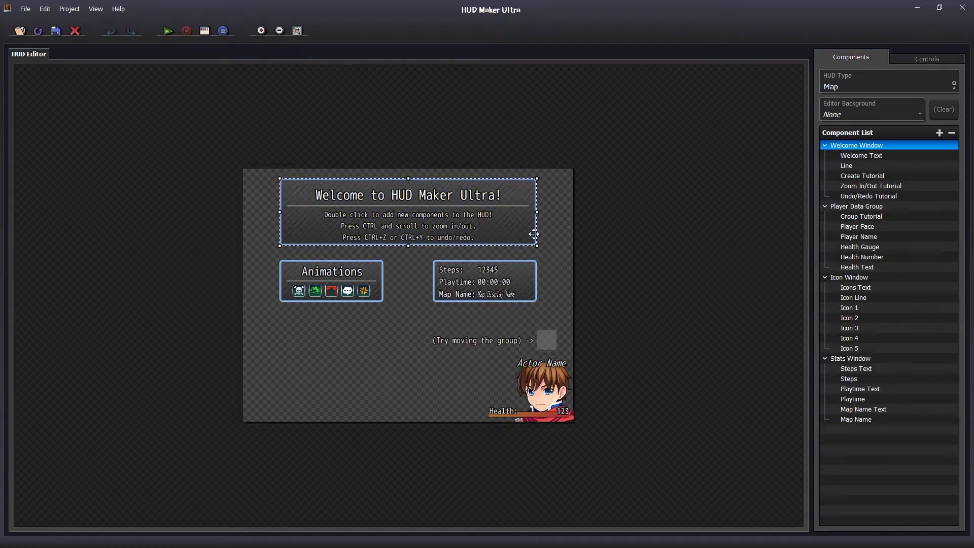
key("Delete")
left_click(533, 264)
key("Delete")
left_click(377, 270)
key("Delete")
left_click(546, 341)
key("Delete")
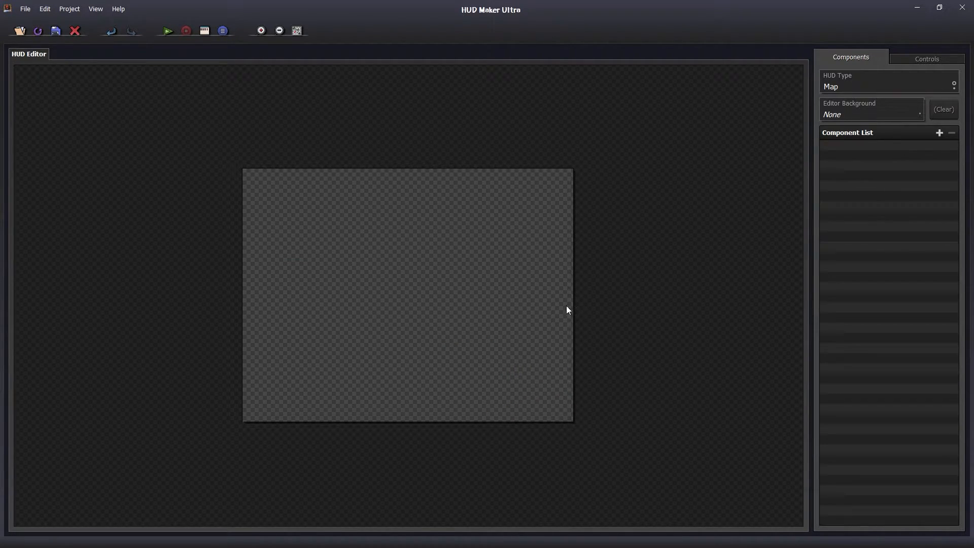
Step: Playtest the project with the emptied map HUD, starting a new game, and close the game window
scroll(547, 312, "up", 1)
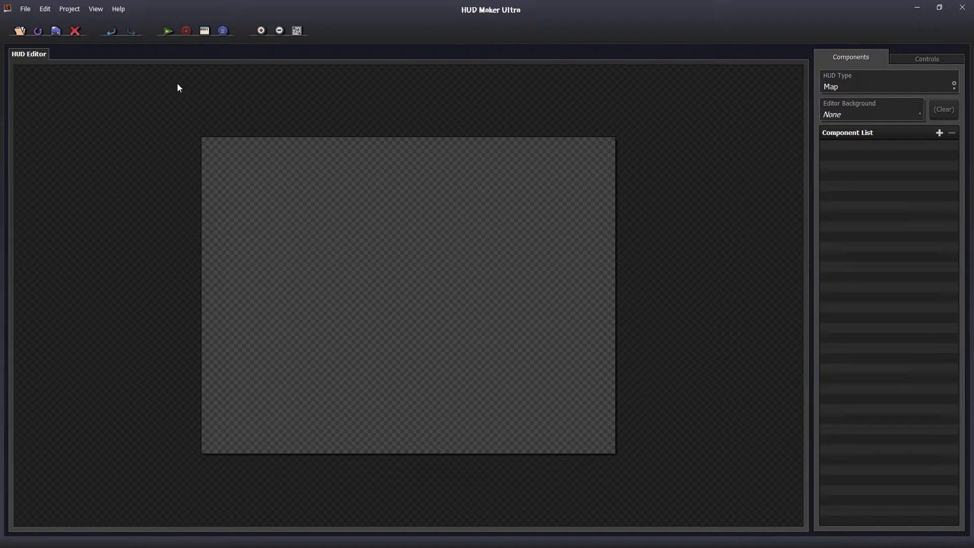
left_click(168, 26)
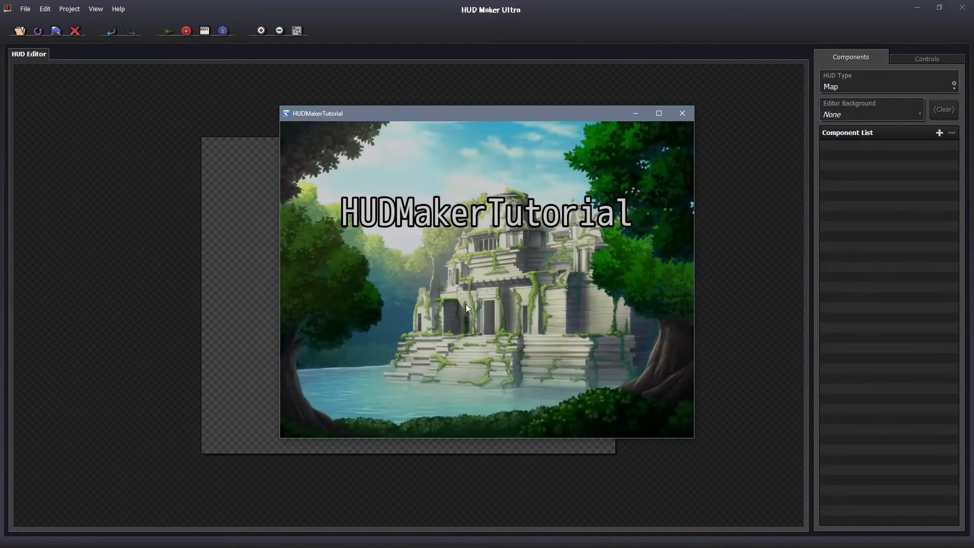
left_click(491, 325)
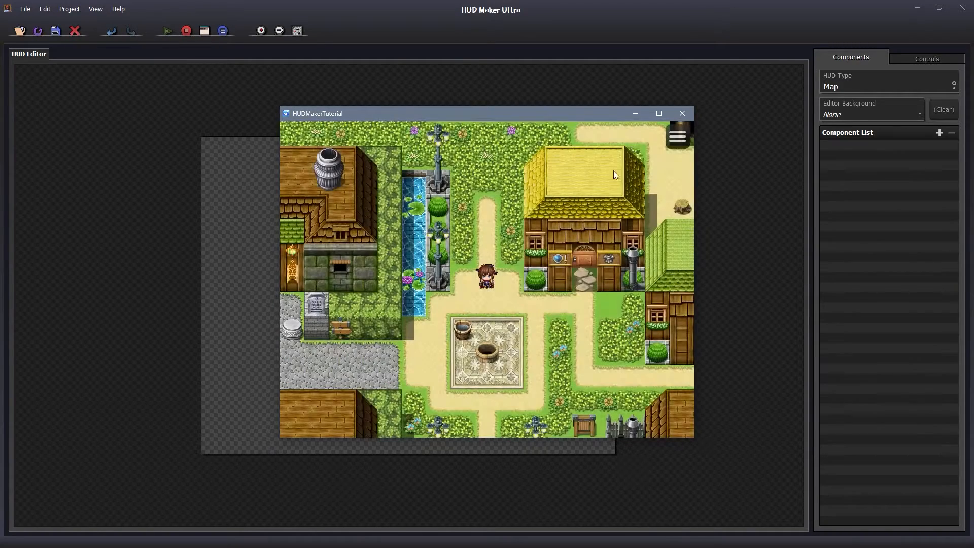
left_click(681, 113)
Step: Review the MZ Editor Location path in the HUD Maker Ultra settings and close the dialog
left_click(223, 29)
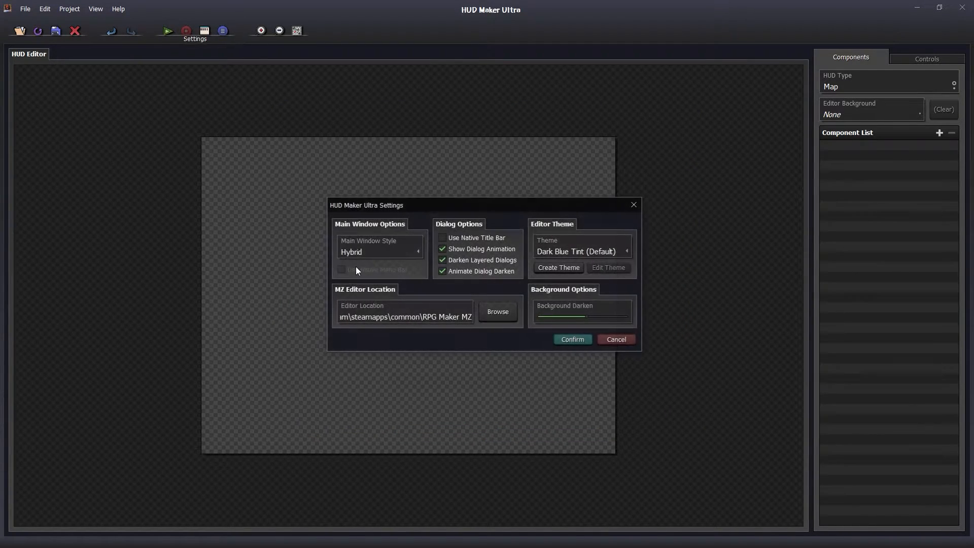
triple_click(424, 317)
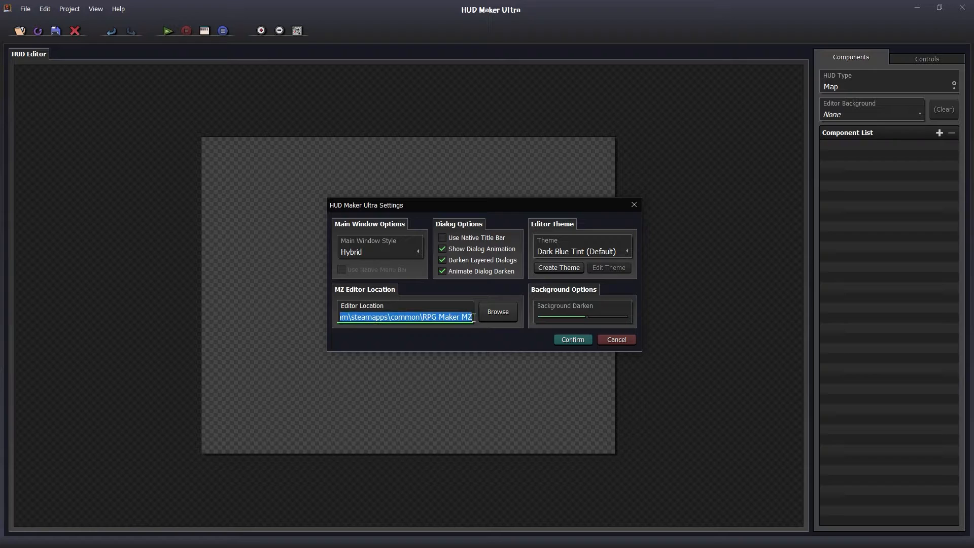
left_click(431, 317)
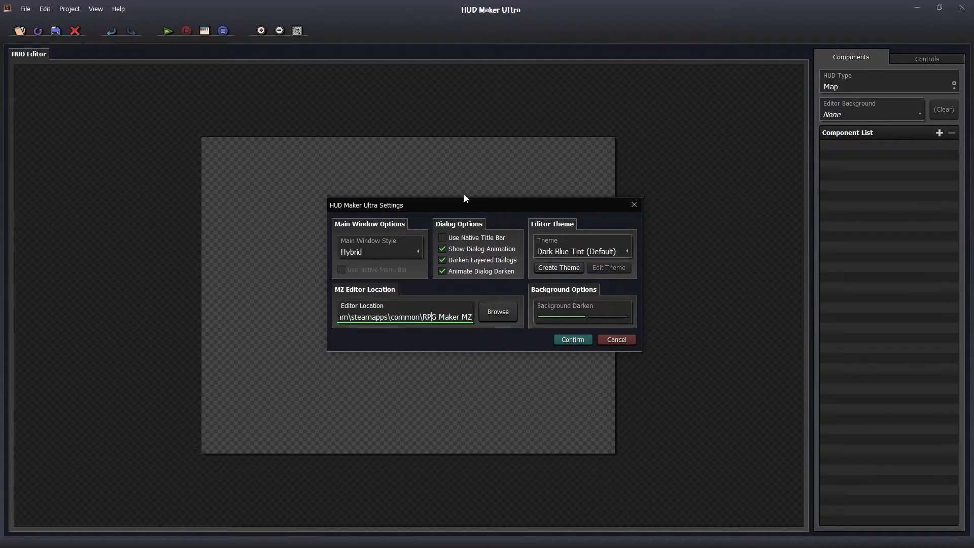
left_click(634, 205)
Step: Switch to RPG Maker MZ with the HUDMakerTutorial project and open the Resource Manager
left_click_drag(973, 207, 269, 95)
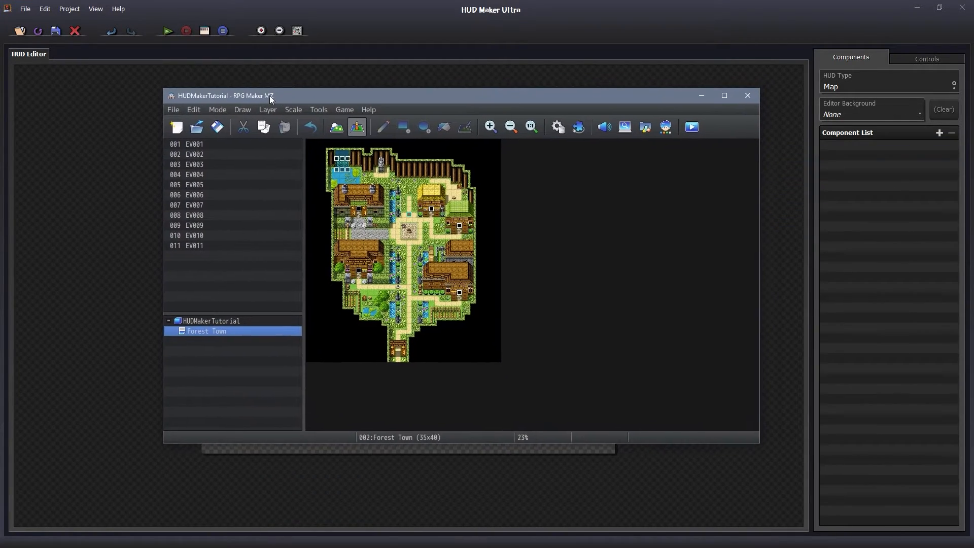
left_click(343, 111)
mouse_move(327, 111)
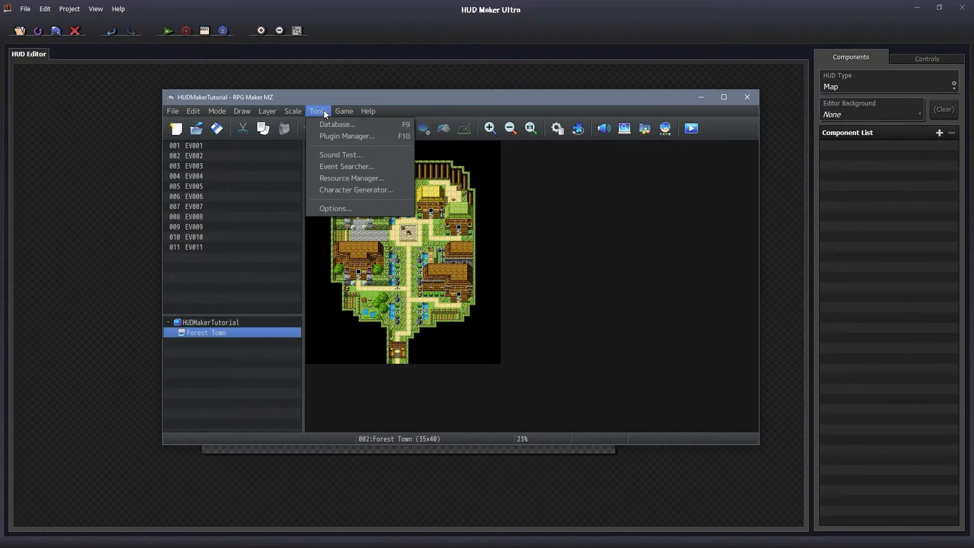
mouse_move(369, 111)
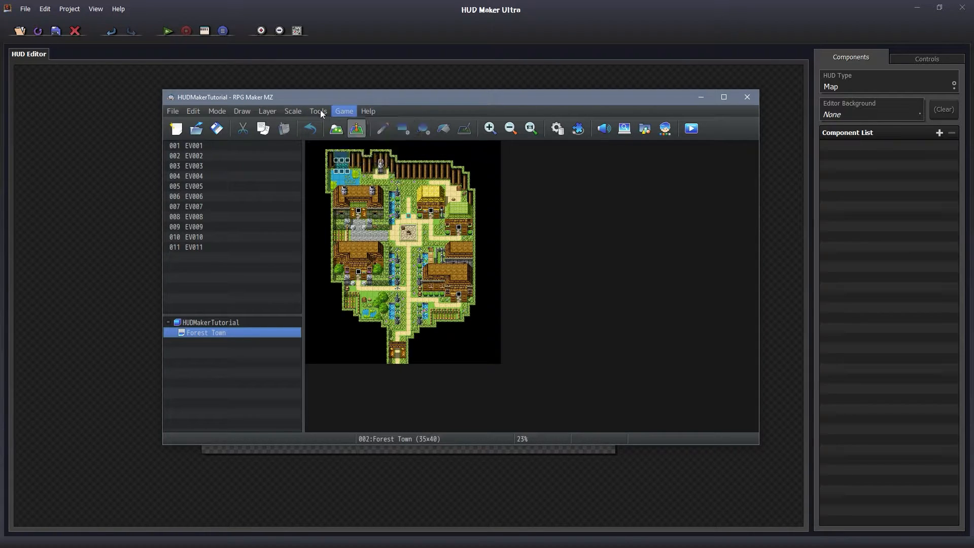
mouse_move(271, 110)
left_click(643, 106)
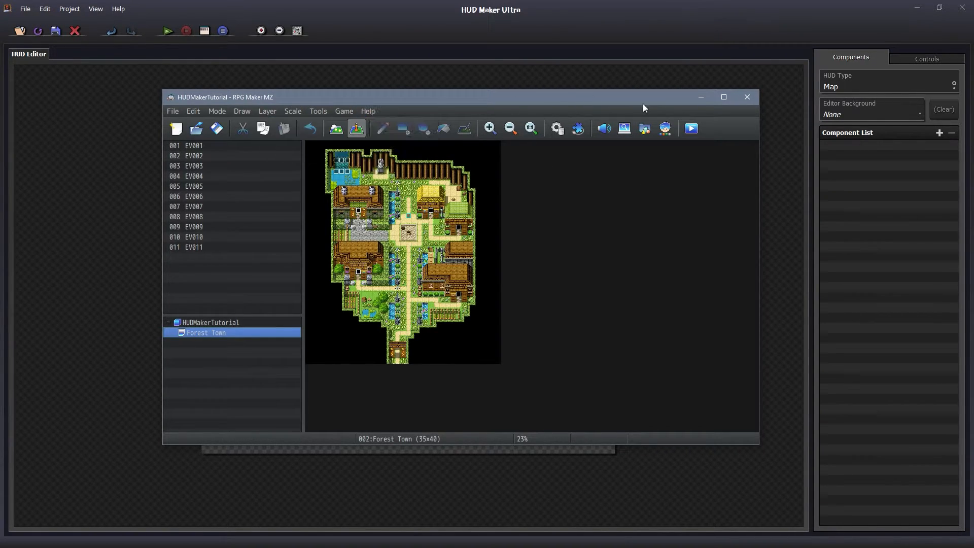
left_click(644, 130)
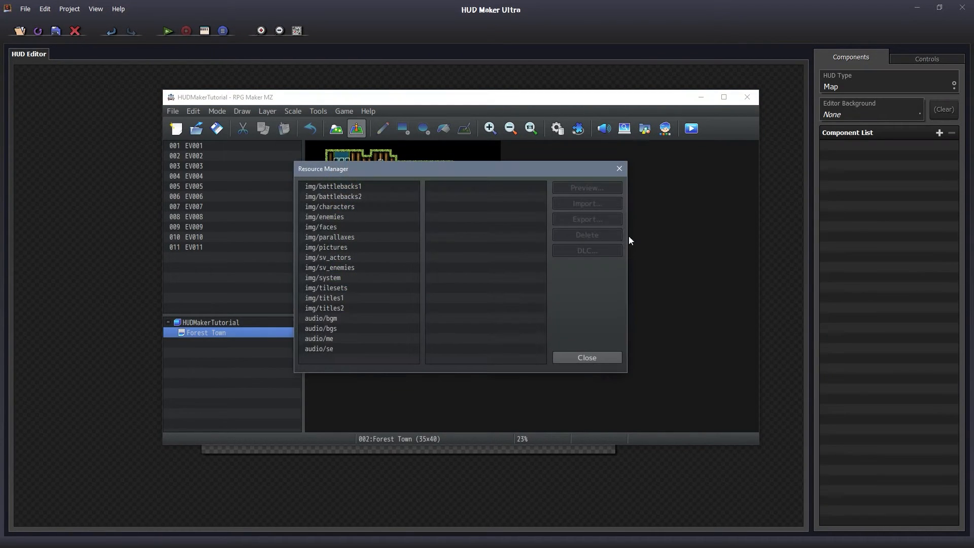
Step: Copy the dlc folder path from the DLC import dialog for img/enemies, and close RPG Maker MZ
left_click(325, 216)
left_click(574, 251)
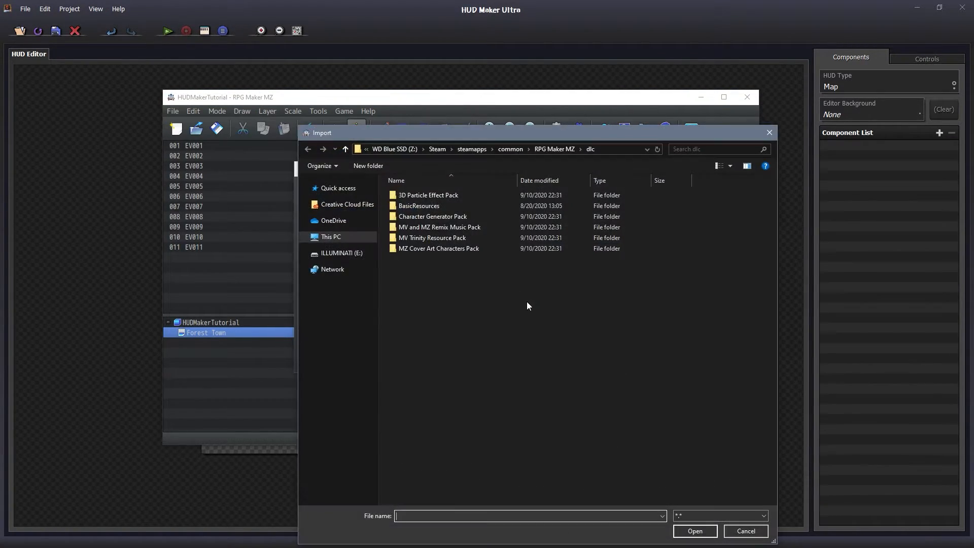
left_click(615, 147)
key("ctrl+c")
left_click(766, 131)
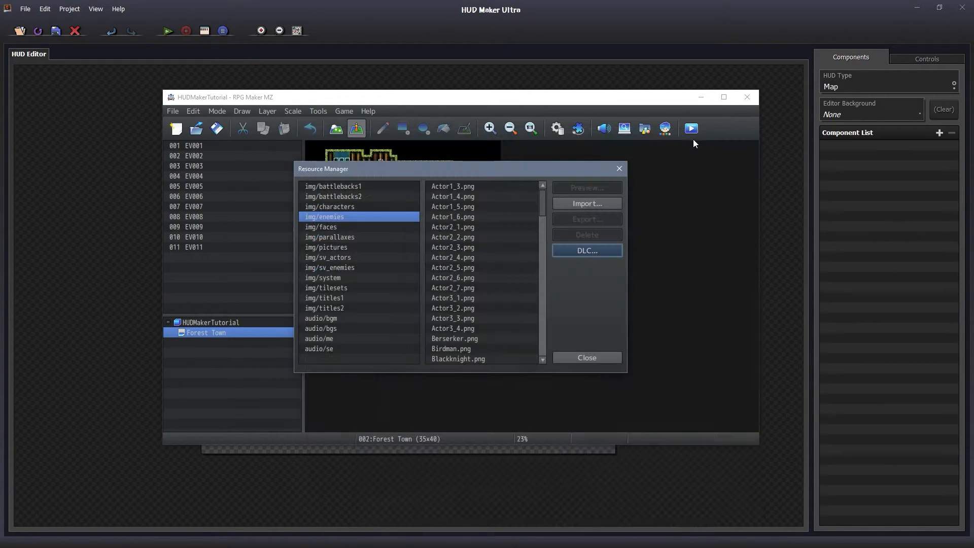
left_click(622, 167)
left_click(743, 96)
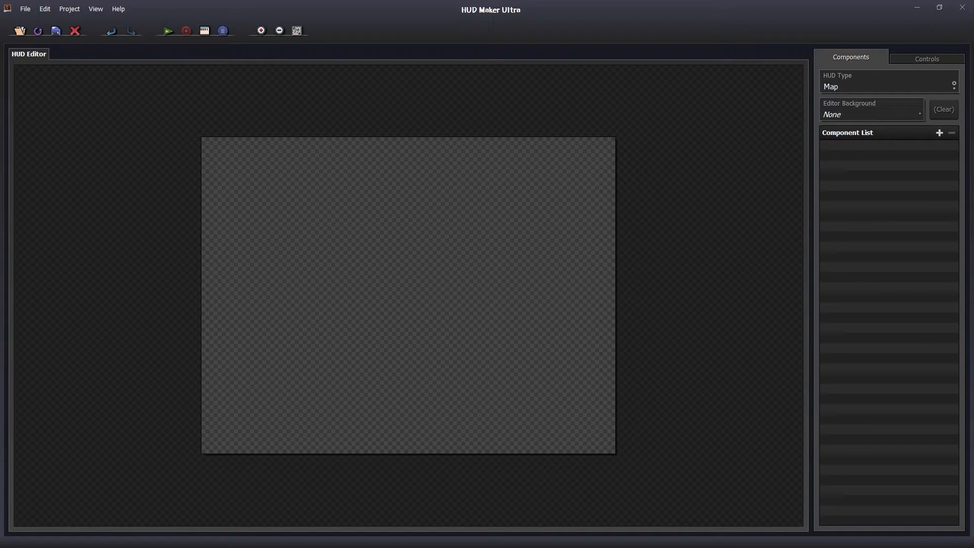
Step: Open the copied dlc path in File Explorer, go up to the RPG Maker MZ folder and select RPGMZ.exe
key("super+e")
left_click(505, 142)
key("ctrl+v")
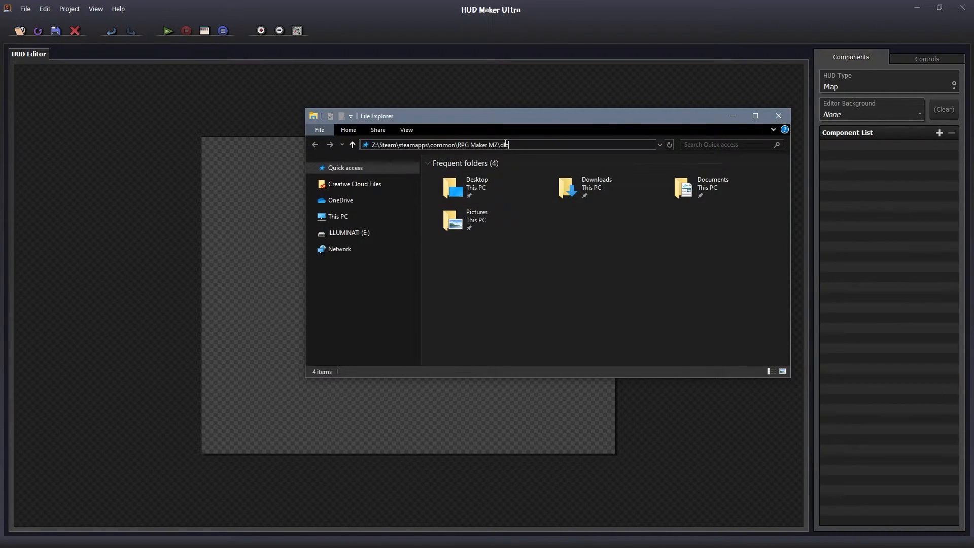
key("Return")
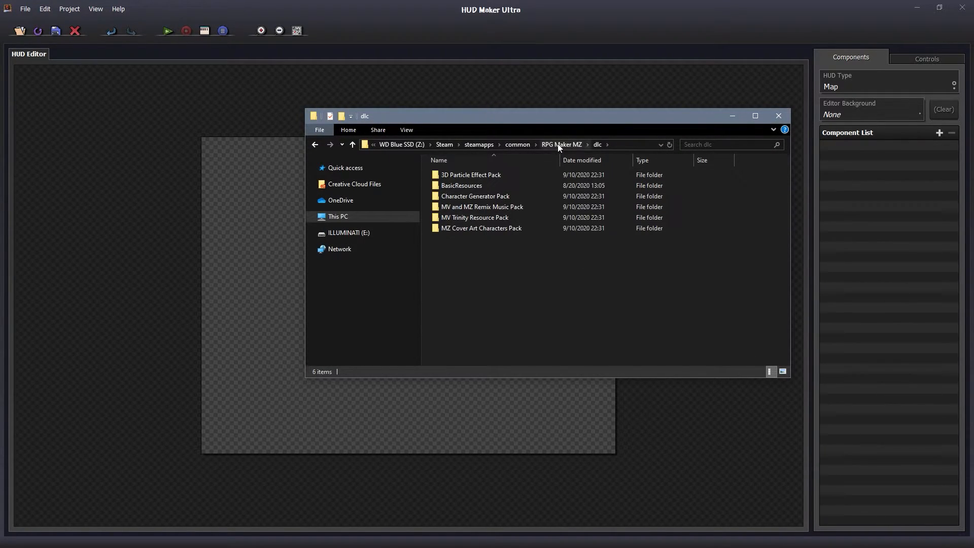
left_click(592, 145)
left_click_drag(786, 195, 791, 341)
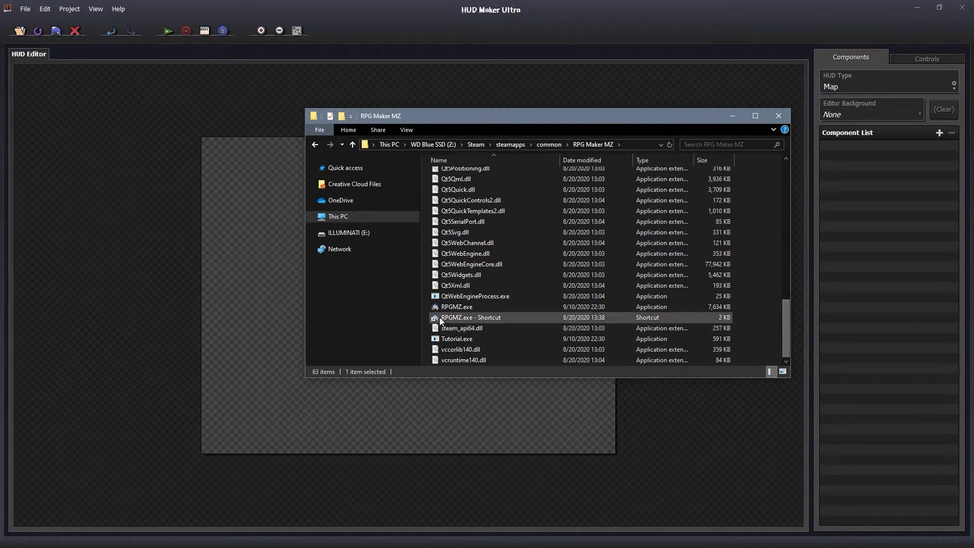
left_click(461, 311)
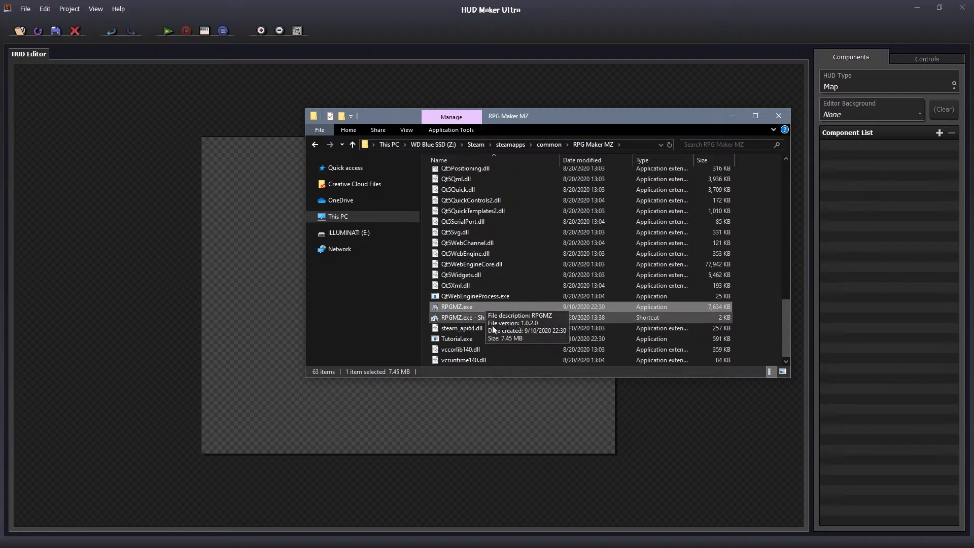
Step: Copy the folder path Z:\Steam\steamapps\common\RPG Maker MZ and close File Explorer
left_click(459, 146)
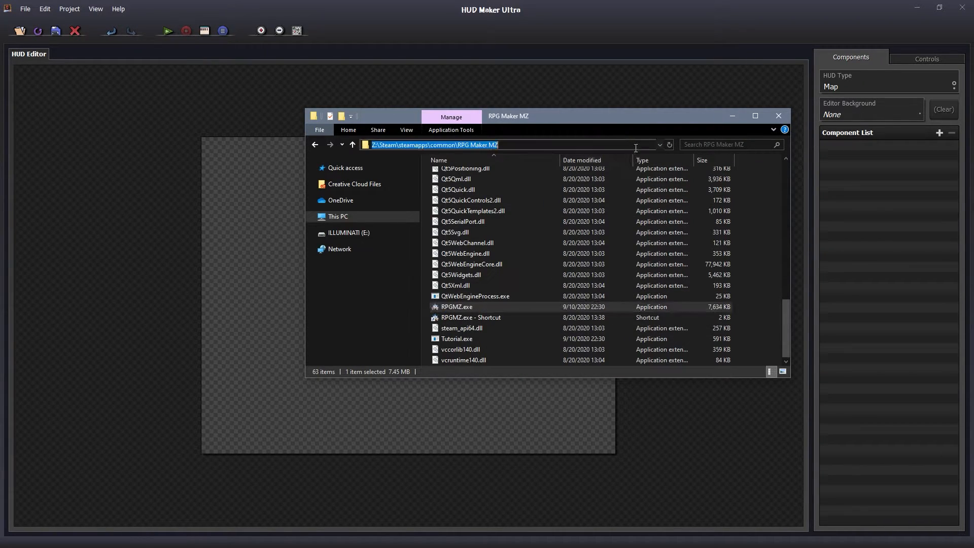
right_click(458, 147)
left_click(479, 177)
left_click(768, 120)
Step: Set the MZ Editor Location in the HUD Maker Ultra settings to the copied RPG Maker MZ folder path
left_click(224, 25)
left_click(406, 316)
right_click(406, 315)
left_click(441, 376)
left_click(573, 341)
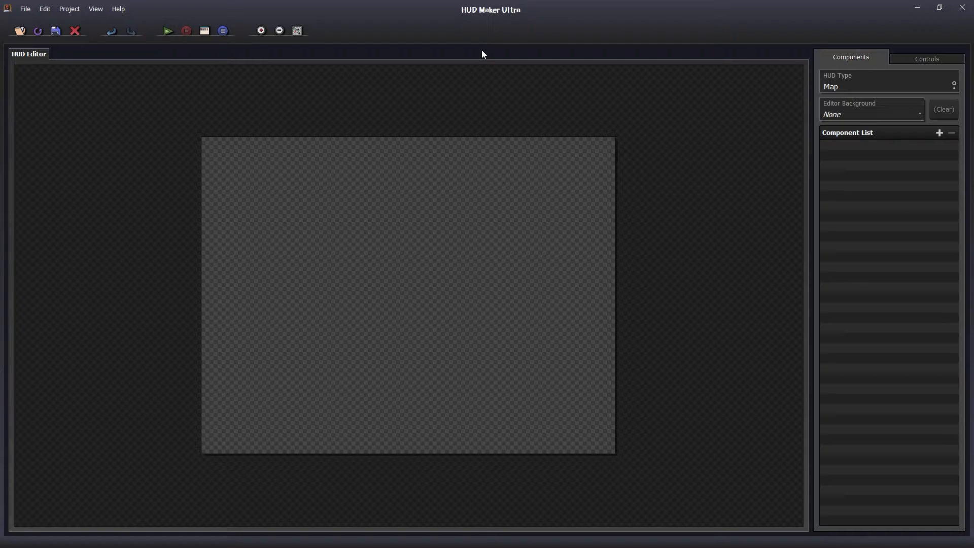
Step: Playtest the project again, walk the party around the town without a HUD, and close the game
left_click(167, 31)
left_click(436, 295)
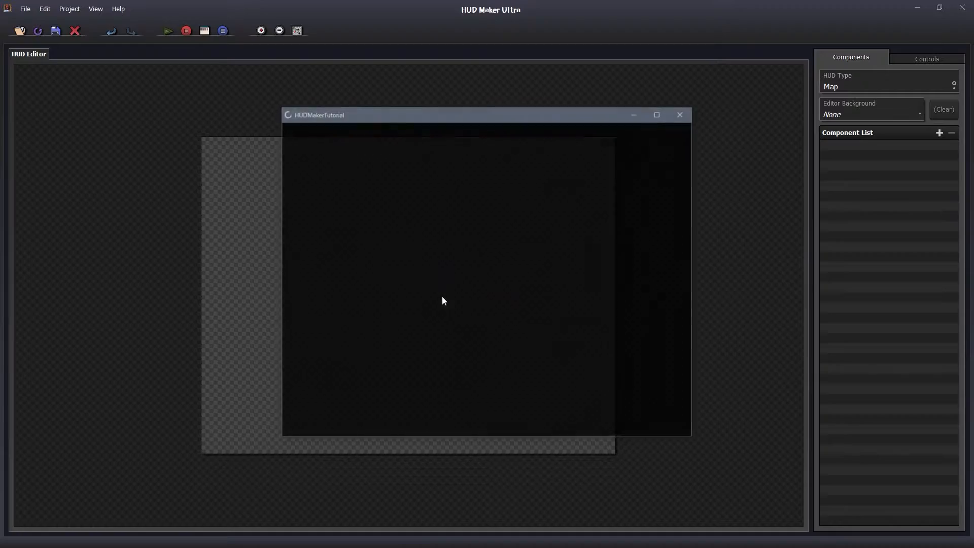
left_click(509, 332)
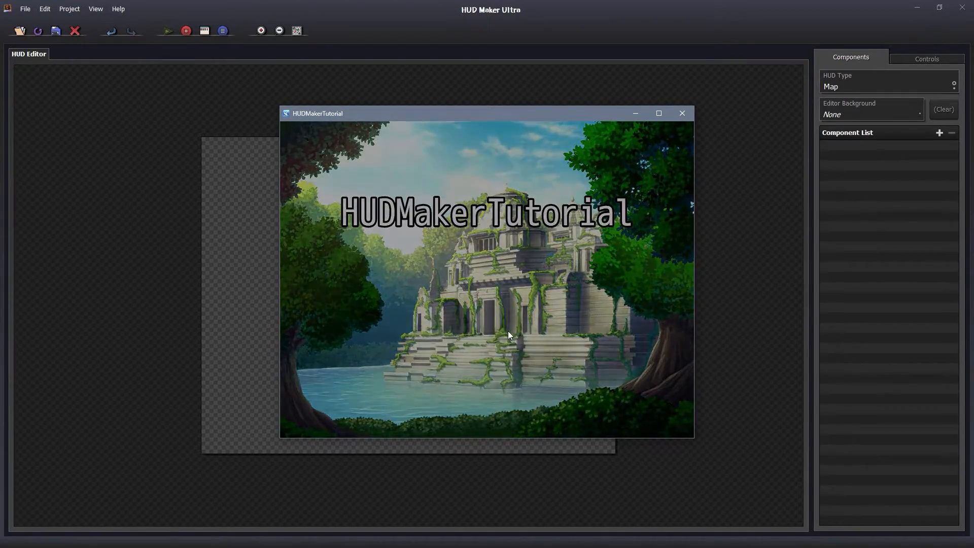
left_click(511, 340)
left_click(444, 259)
left_click(461, 235)
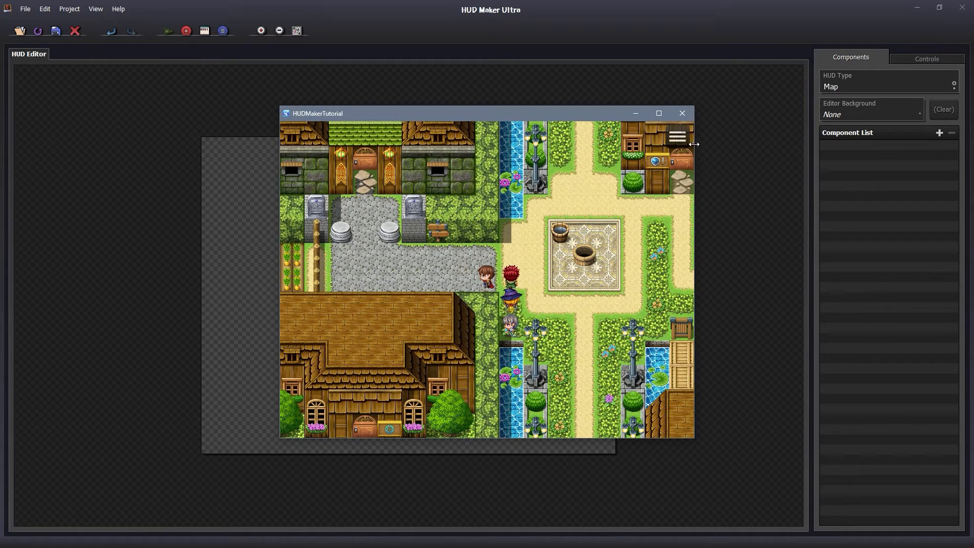
left_click(683, 113)
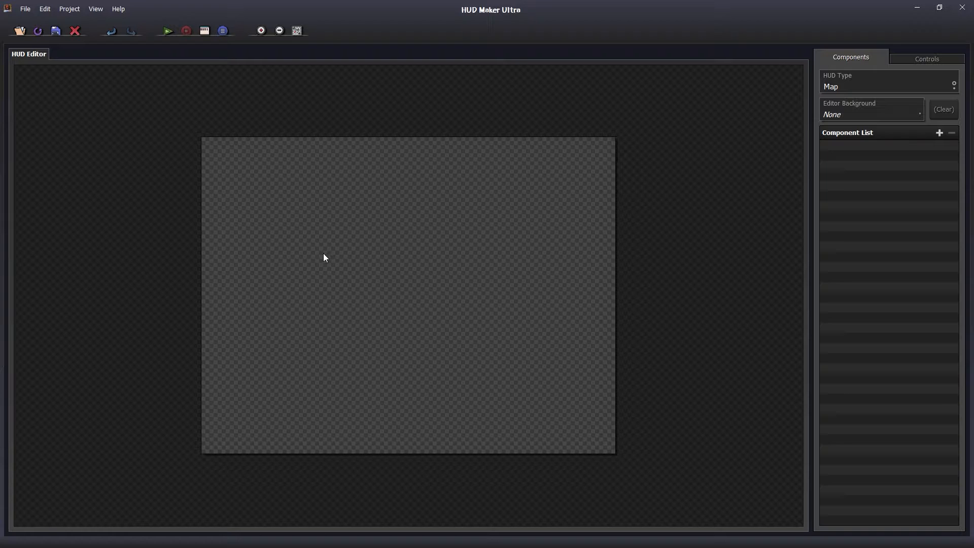
Step: Add a Text component to the map HUD with the plain text "This is my text!"
double_click(303, 239)
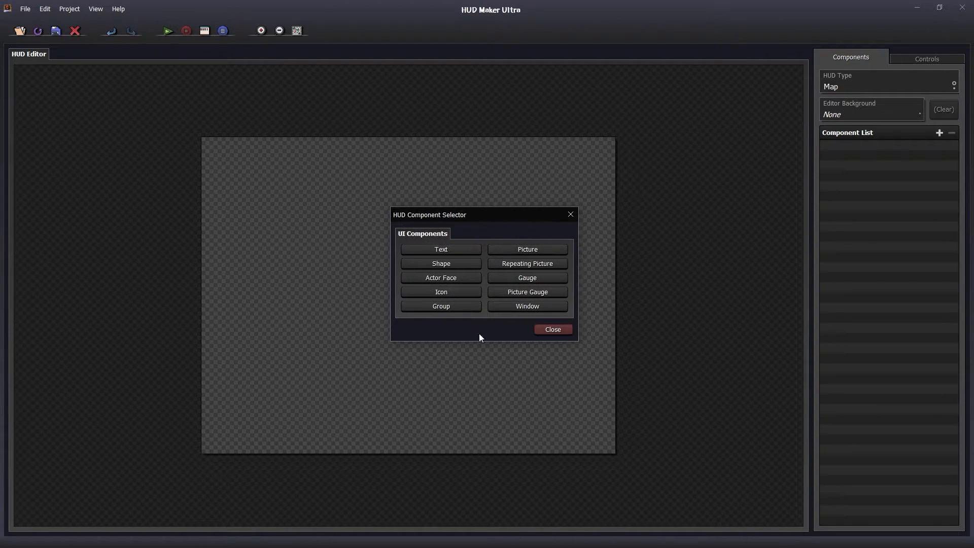
left_click(455, 250)
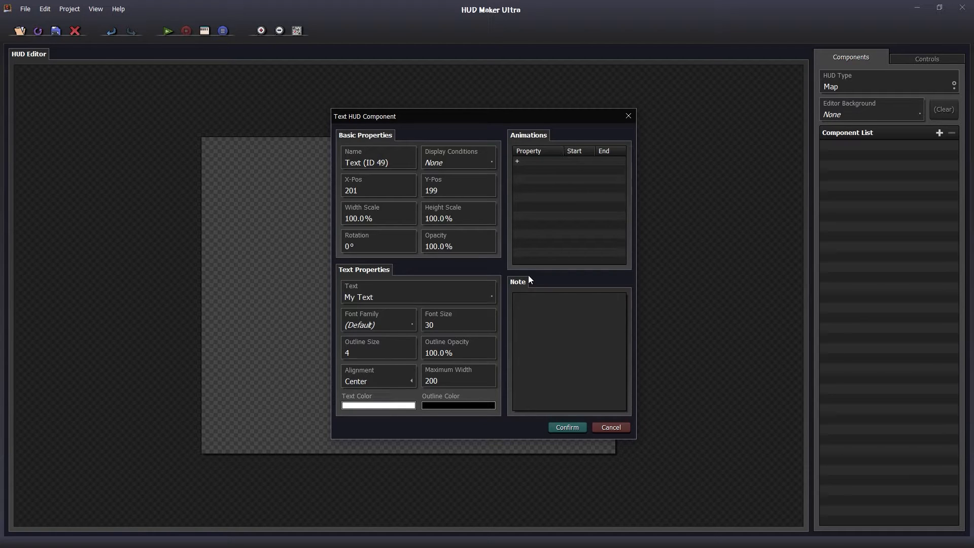
left_click(416, 288)
left_click(433, 283)
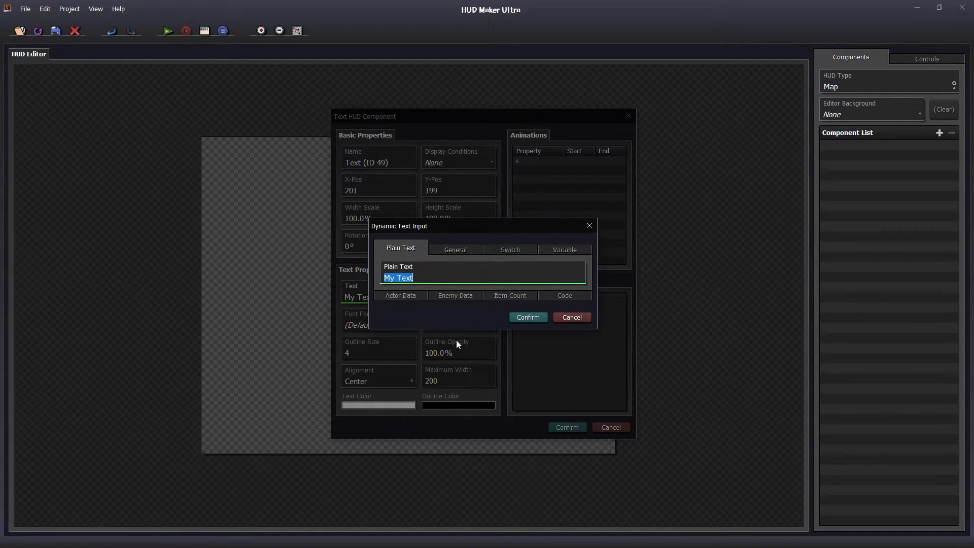
type("This is my text!")
left_click(521, 320)
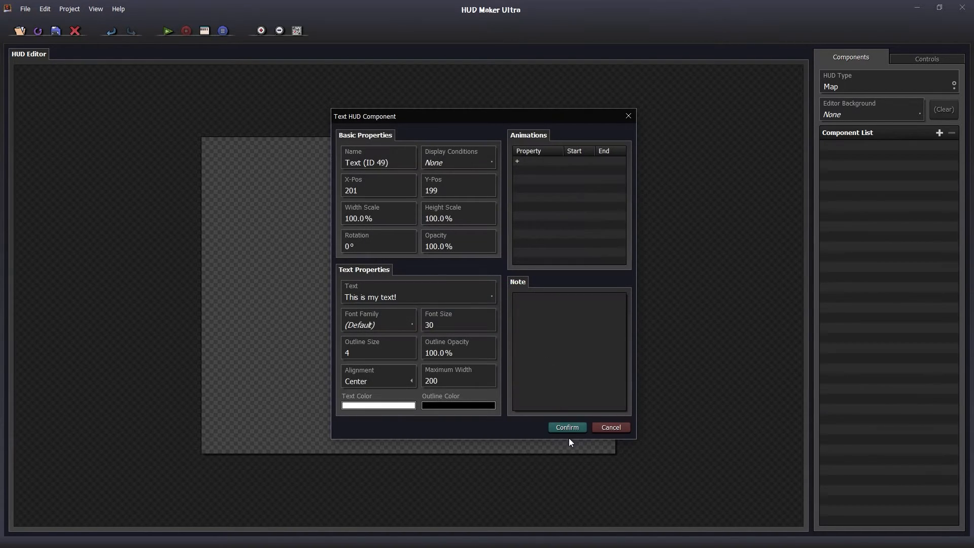
left_click(567, 428)
Step: Move the text component to the upper centre of the map HUD and set its maximum width to 400
left_click_drag(319, 242, 423, 224)
double_click(423, 224)
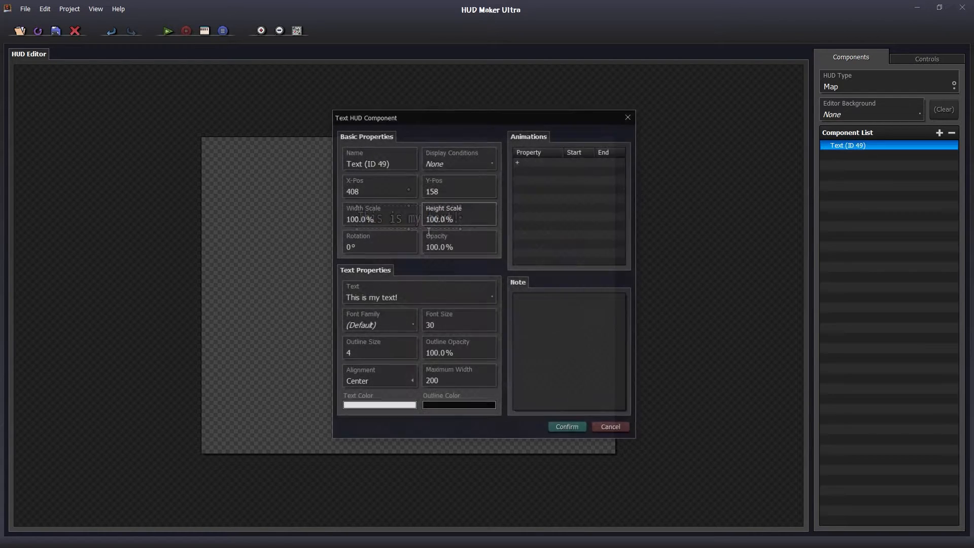
double_click(460, 381)
type("400")
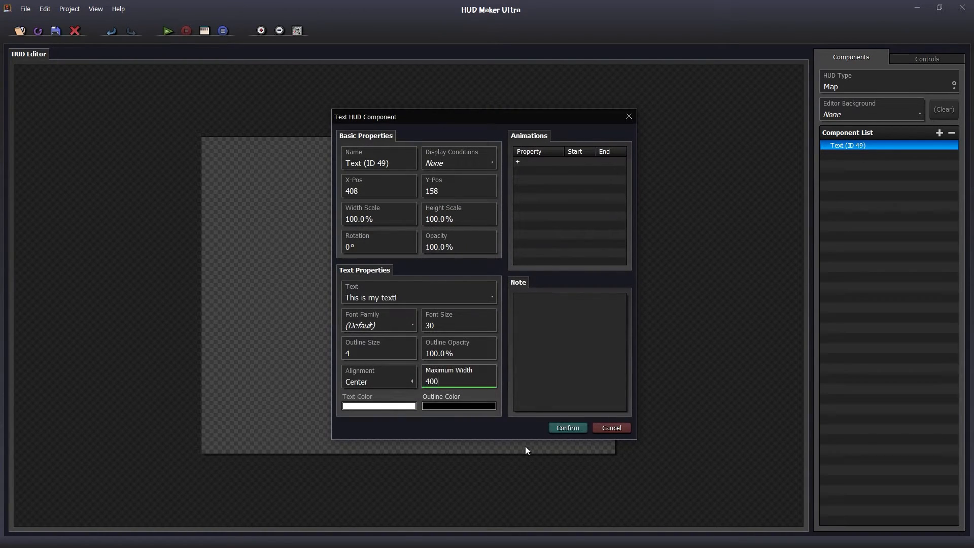
left_click(567, 427)
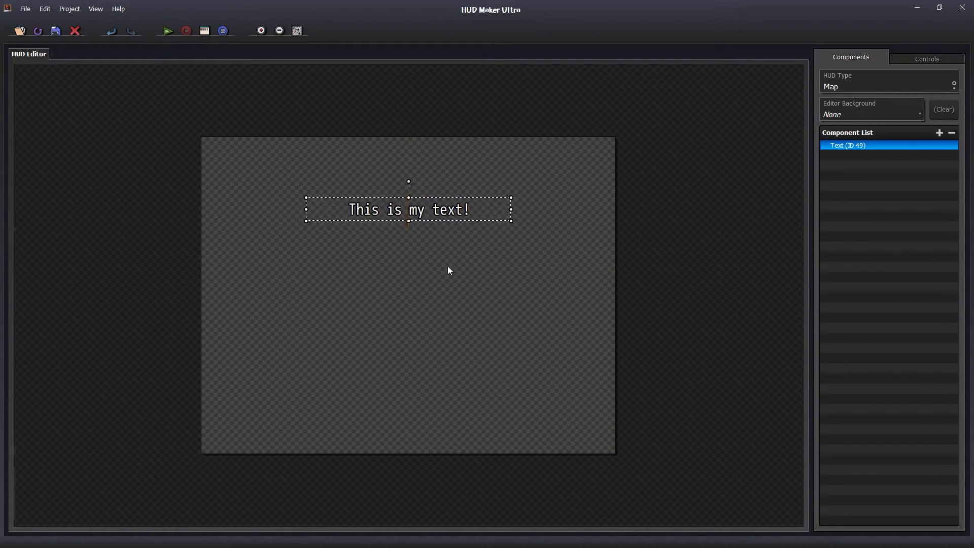
left_click(323, 274)
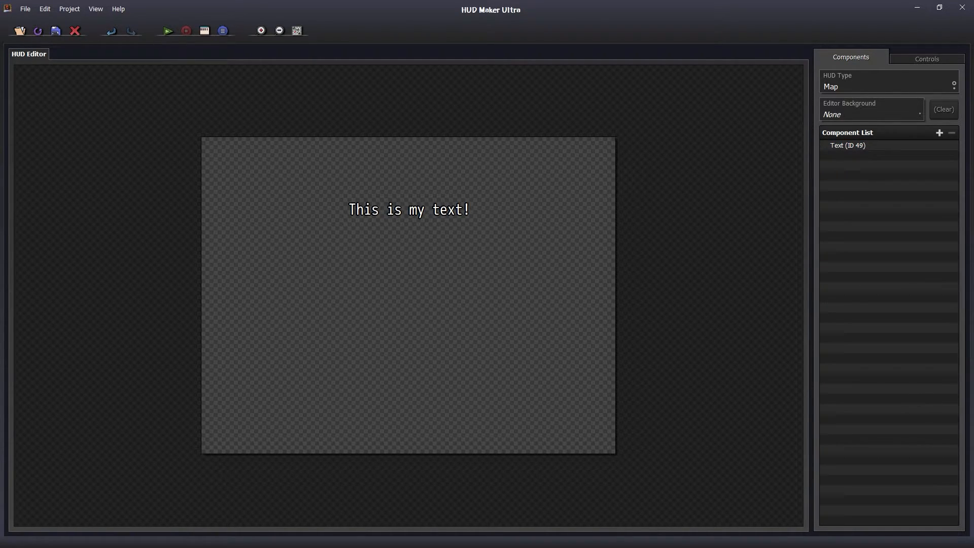
Step: Playtest the project, walk the party around the town to check the text on the HUD, and close the game
left_click(167, 31)
left_click(489, 329)
left_click(455, 316)
left_click(506, 277)
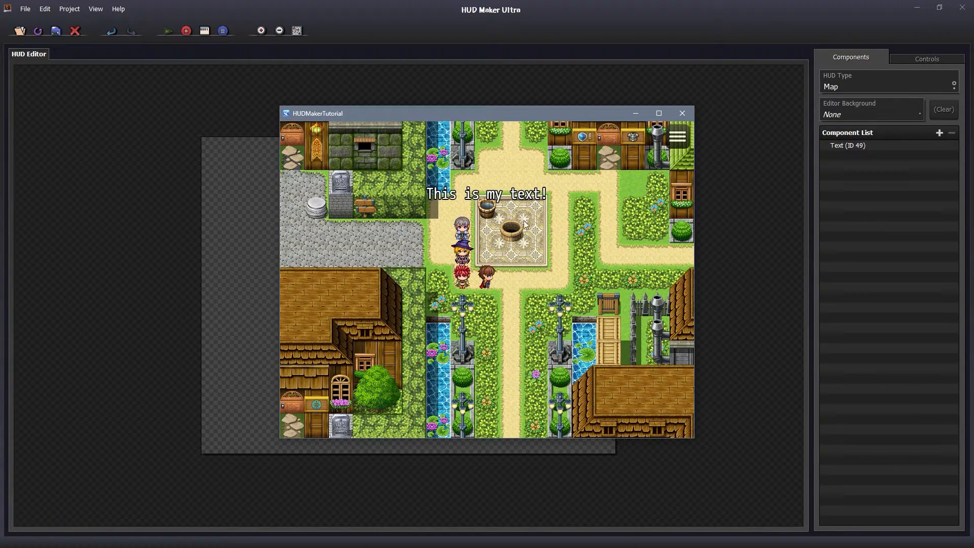
left_click(682, 113)
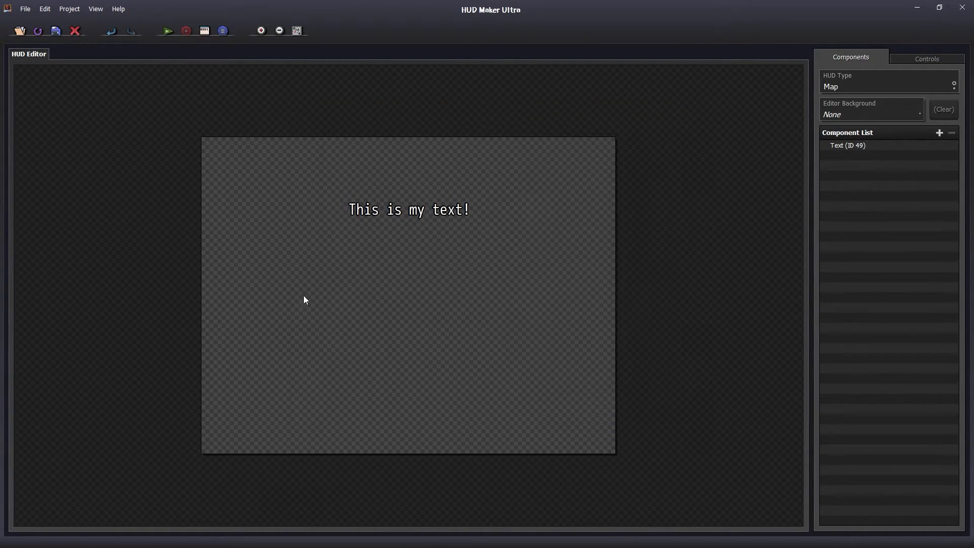
Step: Start a fixed Picture component, inspect the project's pictures folder in File Explorer from the image selector, and close the folder
double_click(300, 296)
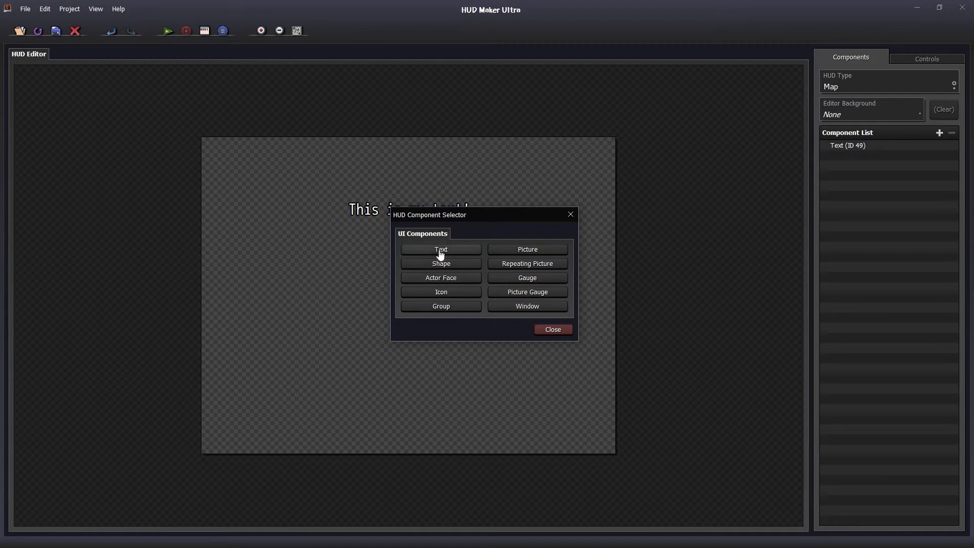
left_click(527, 249)
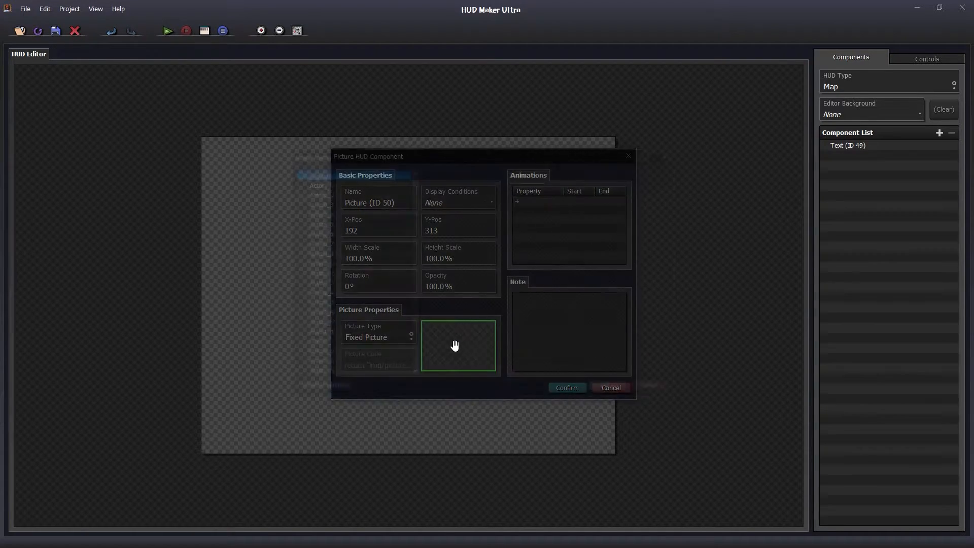
left_click(455, 346)
left_click_drag(312, 265, 333, 304)
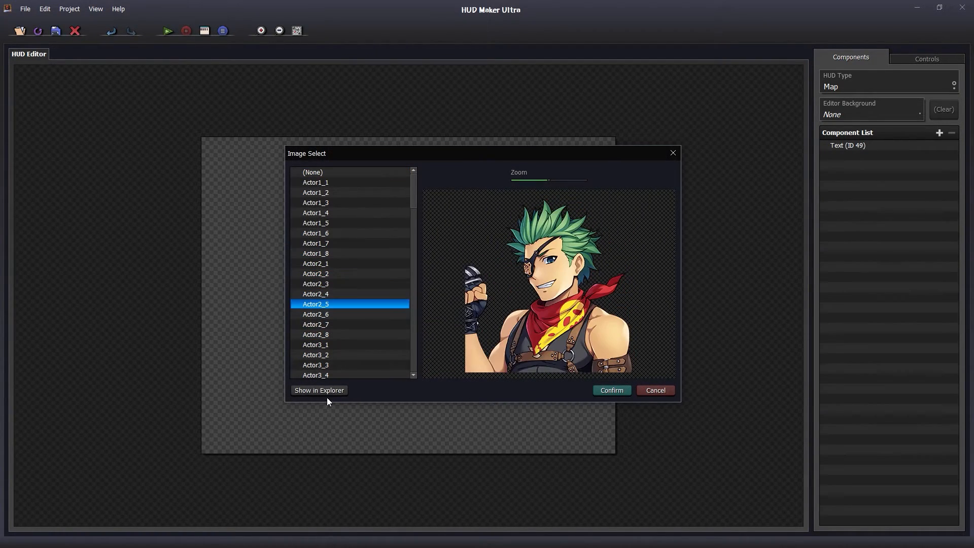
left_click(329, 393)
left_click_drag(555, 133, 393, 182)
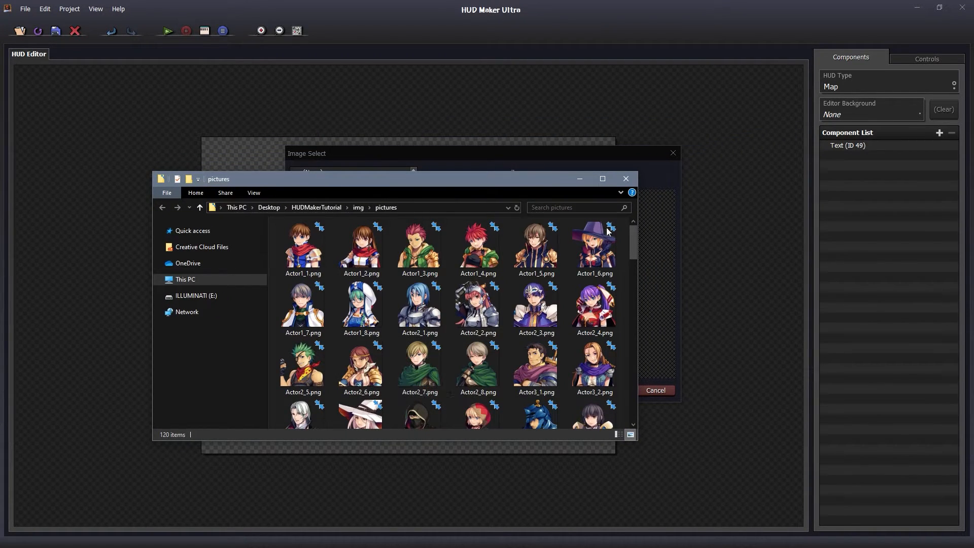
left_click(626, 180)
Step: Assign the horned golden armour image to the Picture component and place it in the HUD's lower-left corner
left_click(360, 245)
scroll(364, 264, "down", 6)
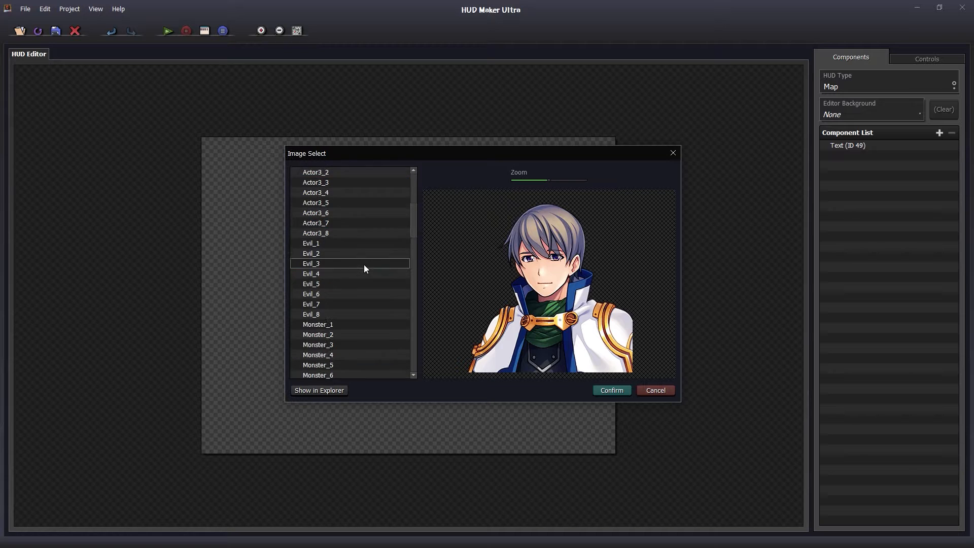
double_click(336, 304)
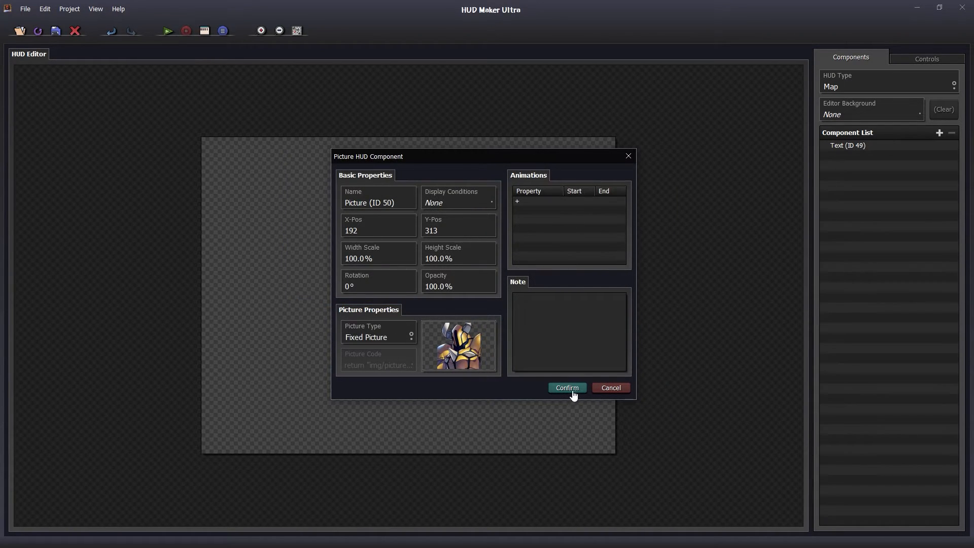
left_click(569, 392)
left_click(441, 345)
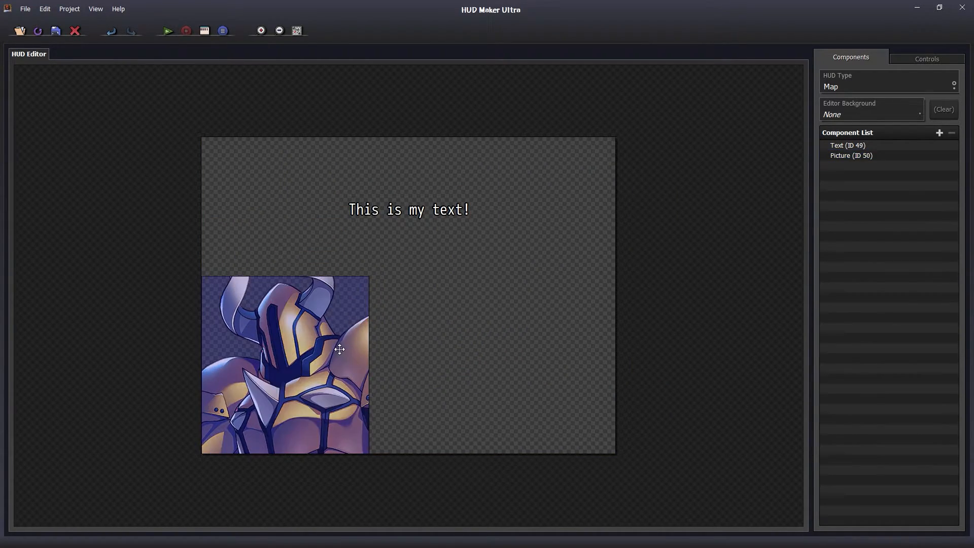
Step: Add a Rectangle Shape component with an outline size of 2 to the map HUD
double_click(519, 315)
left_click(458, 265)
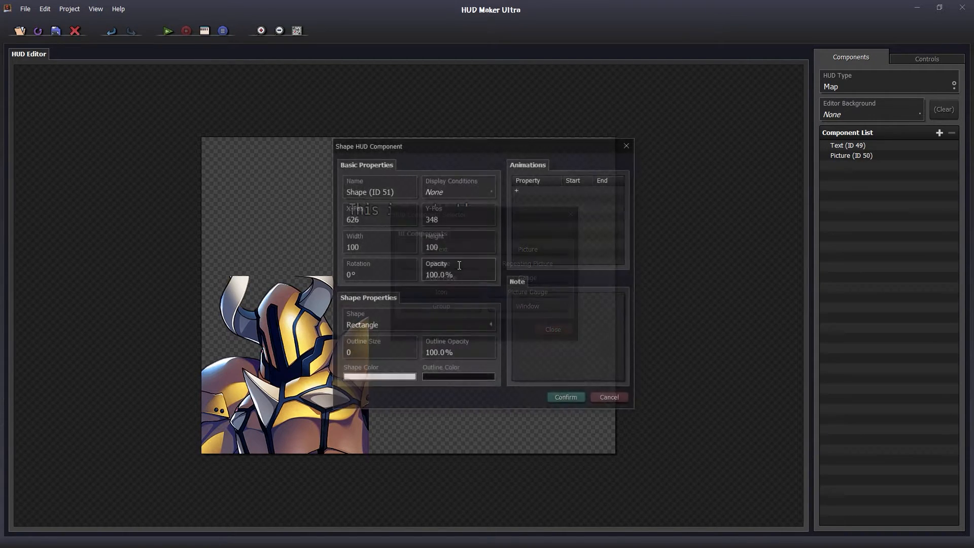
left_click(383, 351)
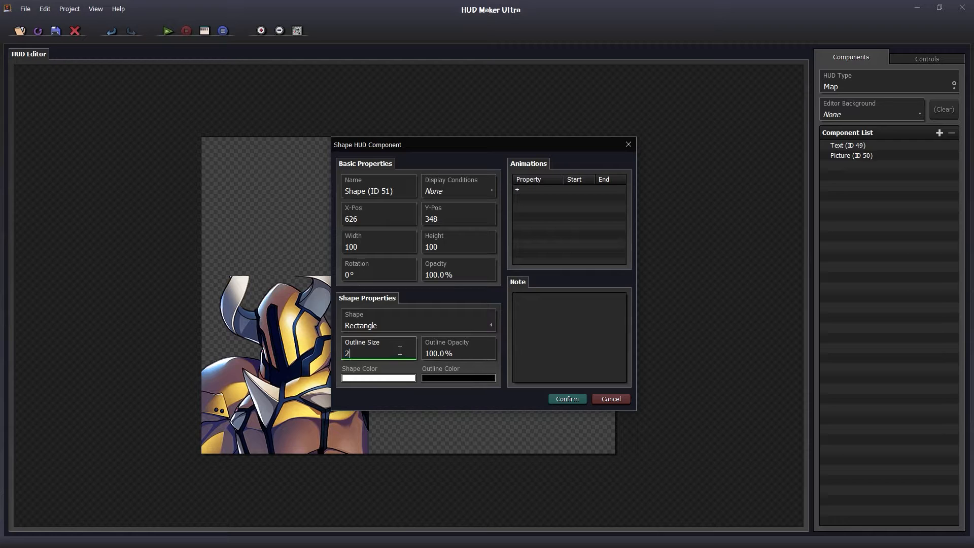
type("2")
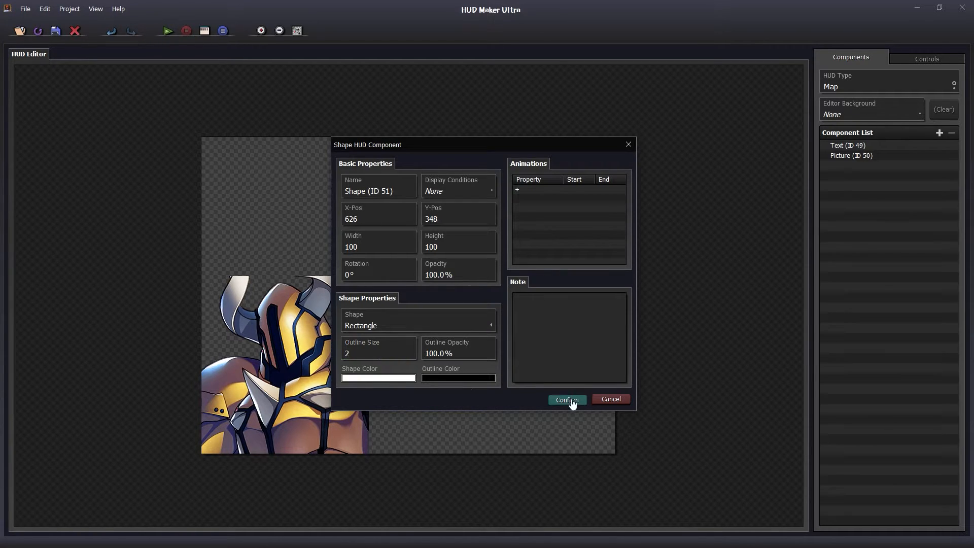
left_click(567, 399)
left_click(541, 355)
Step: Widen the white rectangle, rotate it clockwise, and move it near the HUD's lower-right corner
left_click(515, 307)
mouse_move(520, 321)
left_mouse_down()
mouse_move(538, 387)
mouse_move(557, 326)
mouse_move(533, 321)
left_mouse_up()
left_click_drag(502, 294, 544, 339)
left_click_drag(528, 289, 547, 297)
left_click(593, 338)
left_click_drag(538, 332, 568, 406)
left_click(510, 323)
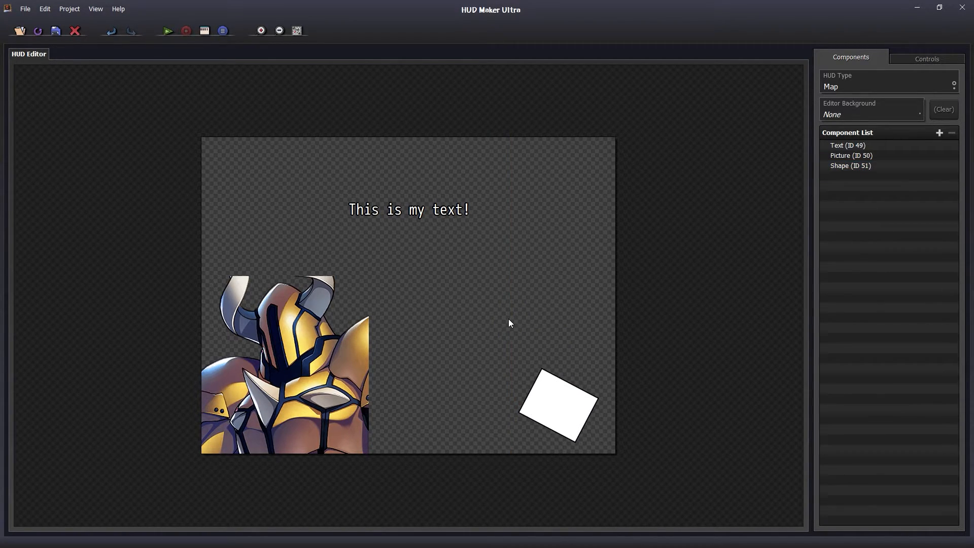
Step: Add a Repeating Picture component that uses the fixed picture Actor1_6
double_click(460, 295)
left_click(511, 265)
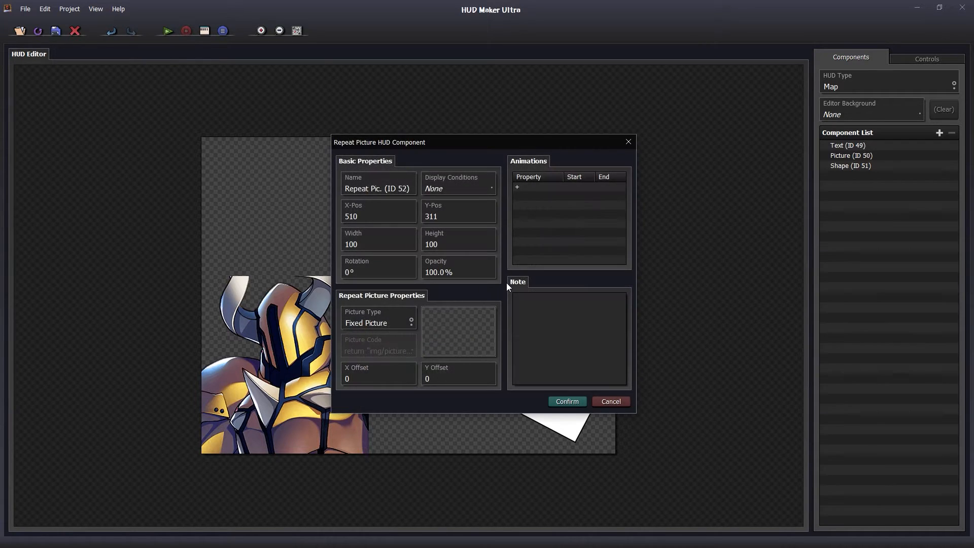
left_click(460, 331)
left_click(363, 264)
left_click(354, 241)
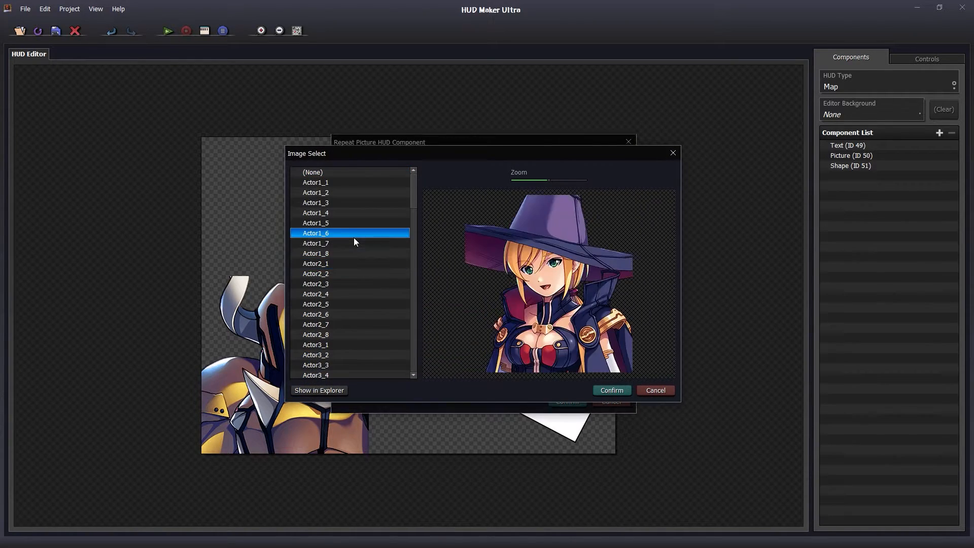
double_click(354, 242)
left_click(560, 402)
Step: Enlarge the repeating picture until it tiles in two columns and two rows across the HUD, and delete it
left_click_drag(480, 338, 426, 292)
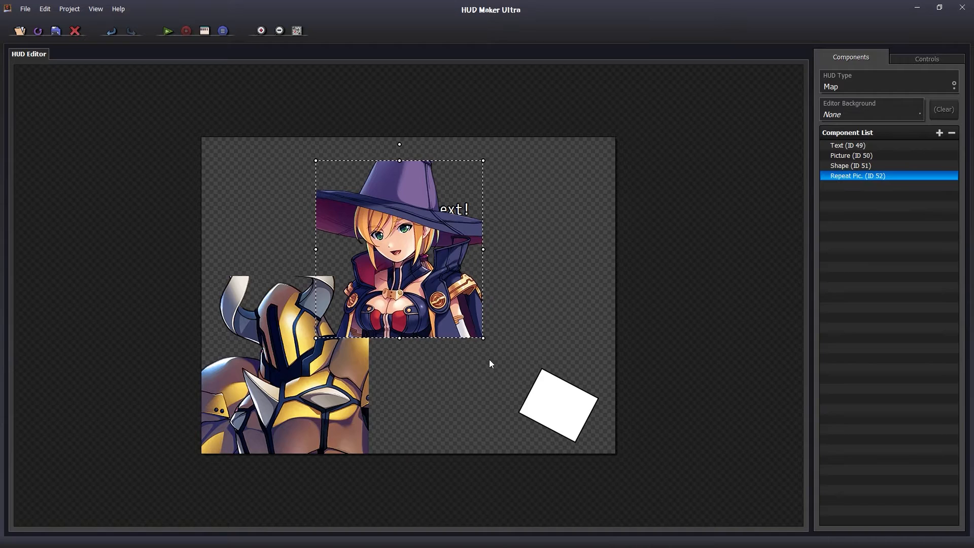
left_click_drag(483, 337, 647, 448)
left_click_drag(533, 318, 432, 294)
left_click(597, 312)
left_click(444, 278)
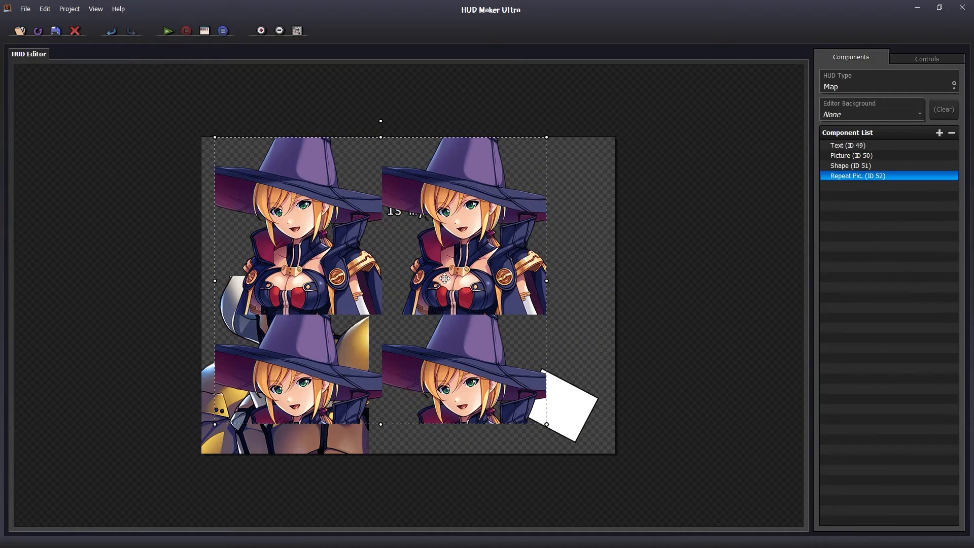
key("Delete")
Step: Start an Actor Face component and choose 0003 Gale from the database as its actor
right_click(419, 299)
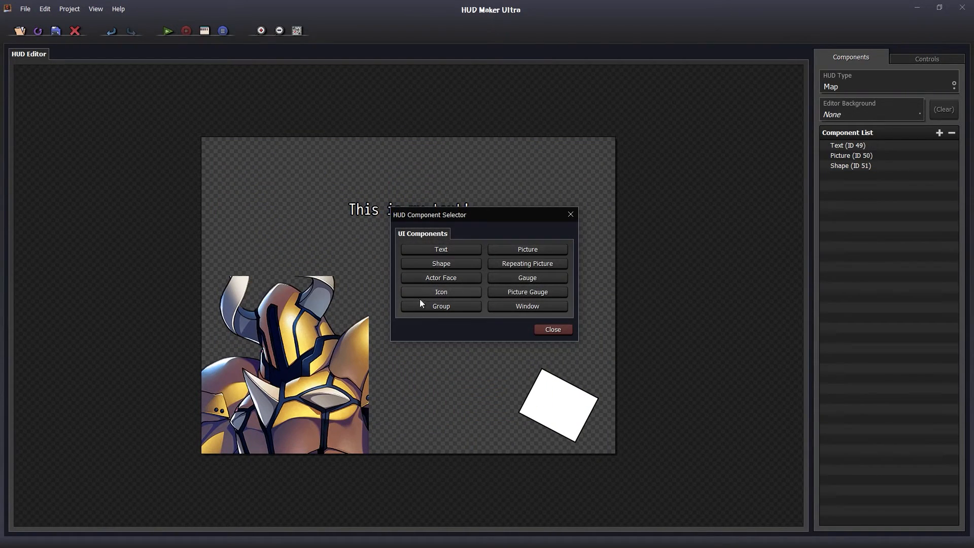
left_click(456, 280)
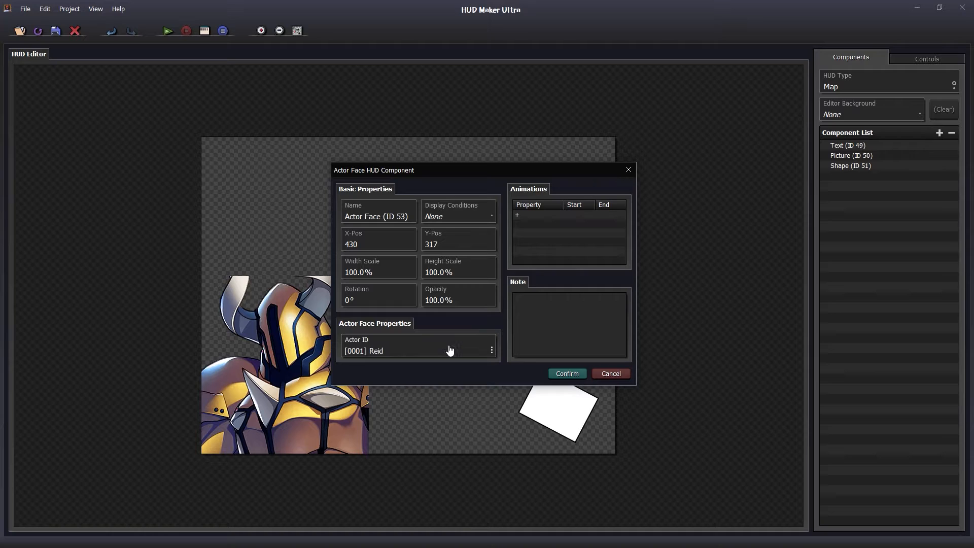
left_click(446, 351)
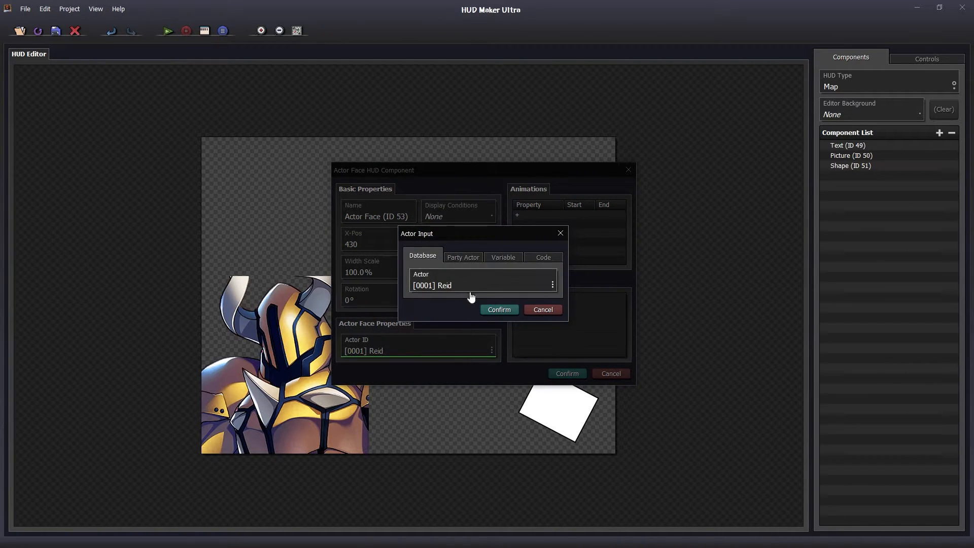
left_click(443, 284)
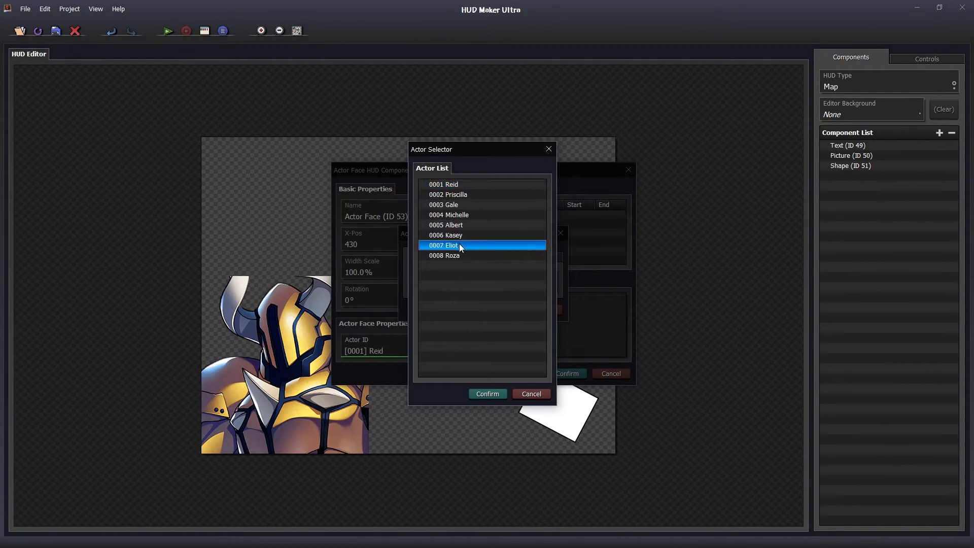
double_click(455, 205)
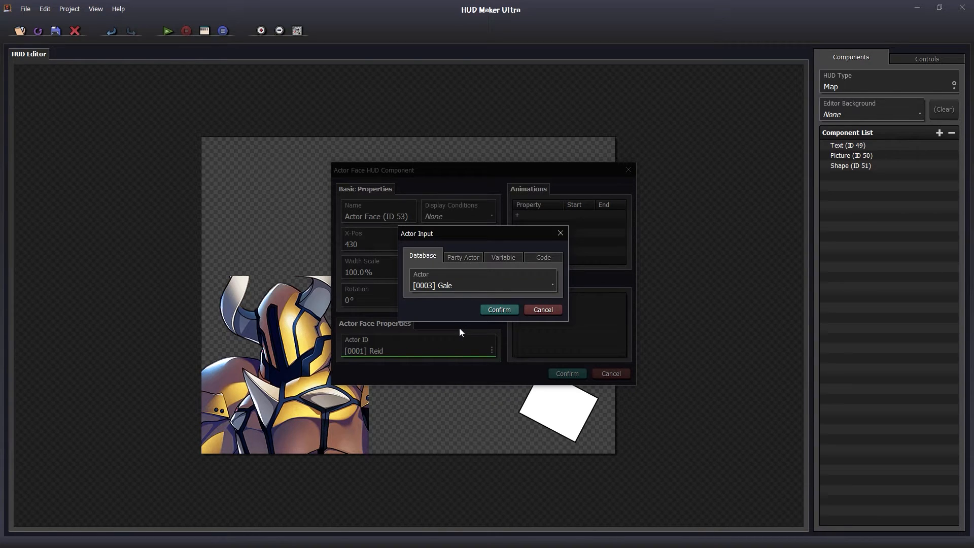
Step: Switch the actor face's source to Party Member #2 and place the face above the white rectangle
left_click(459, 257)
left_click(457, 286)
left_click(499, 309)
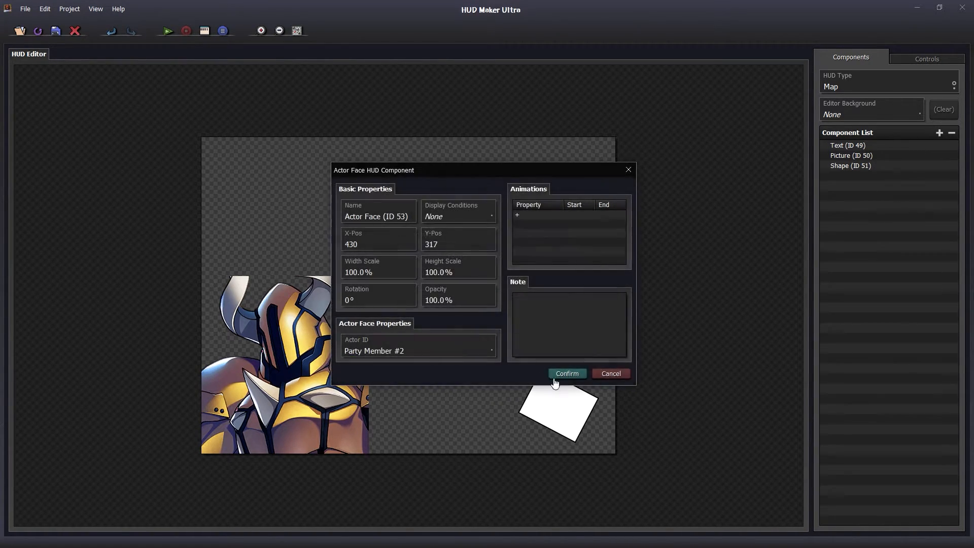
left_click(567, 373)
left_click(477, 318)
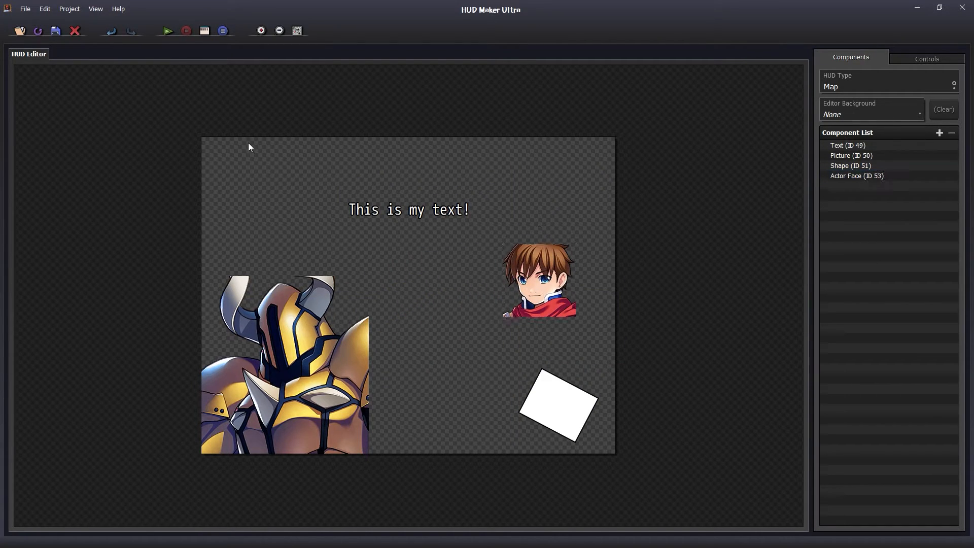
Step: Playtest the project again and walk the party around the town to check the new HUD components
left_click(167, 30)
left_click(434, 293)
left_click(483, 325)
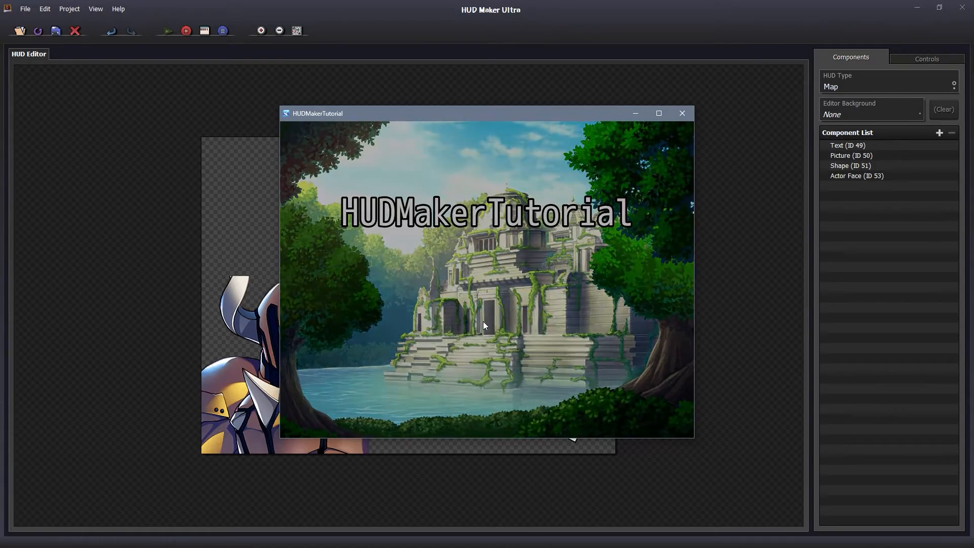
left_click_drag(506, 306, 498, 316)
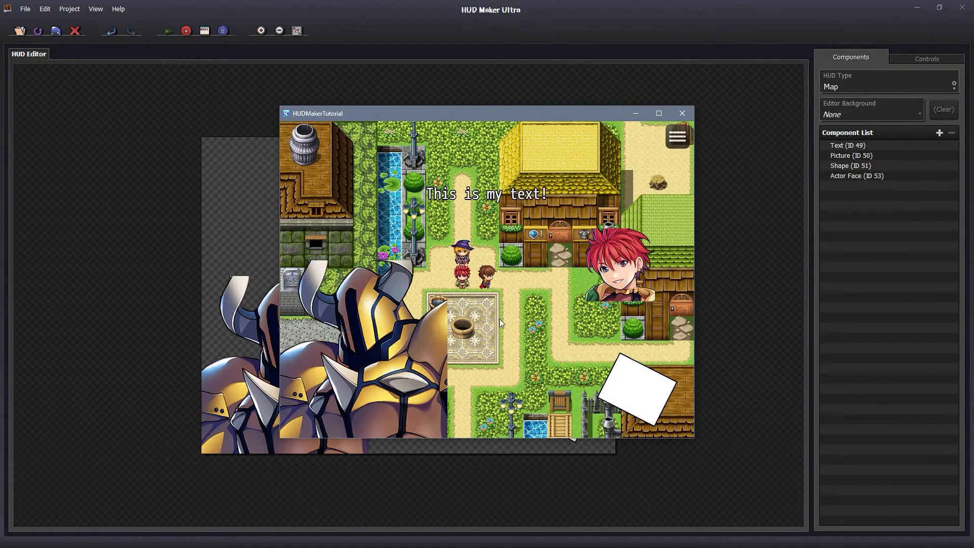
Step: Swap the second and fourth party members in the game's formation and return to the map
right_click(500, 266)
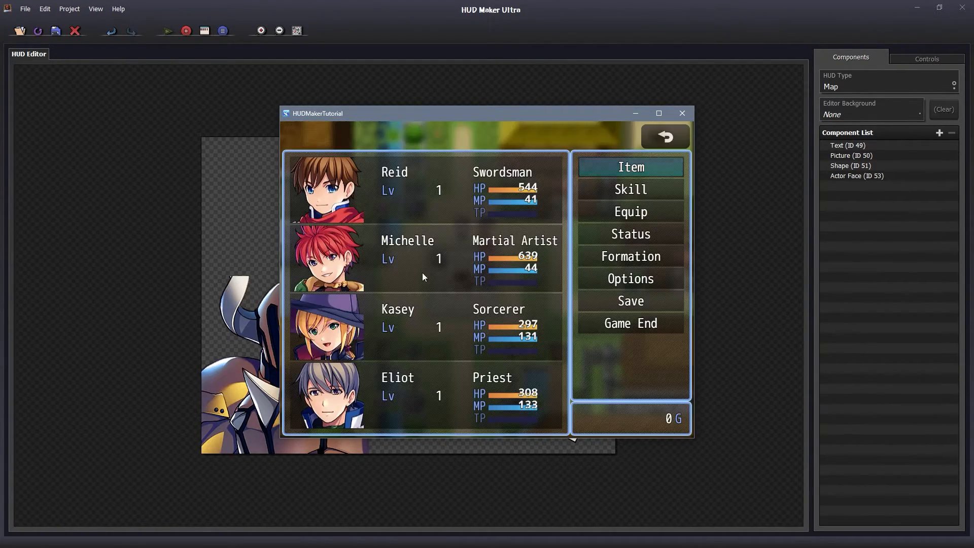
left_click(632, 260)
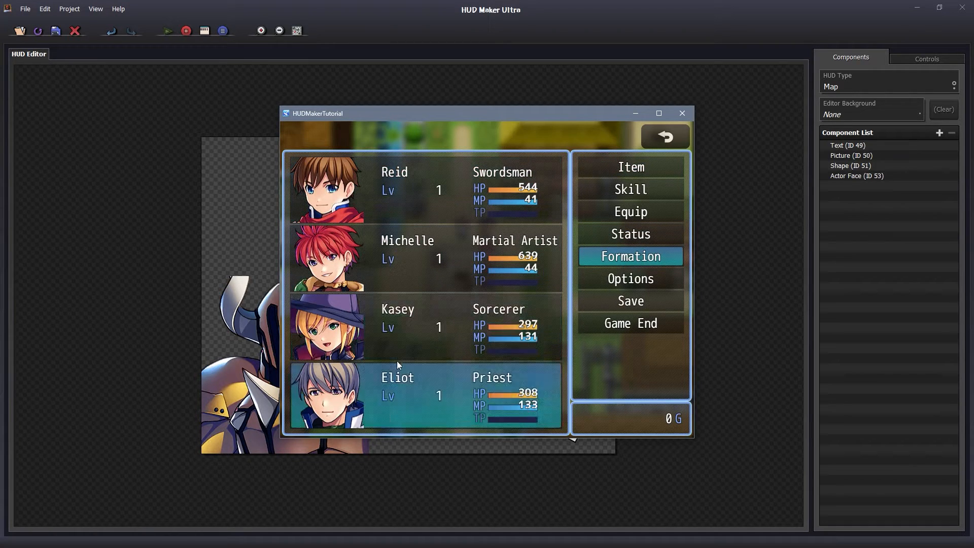
left_click(417, 394)
right_click(575, 331)
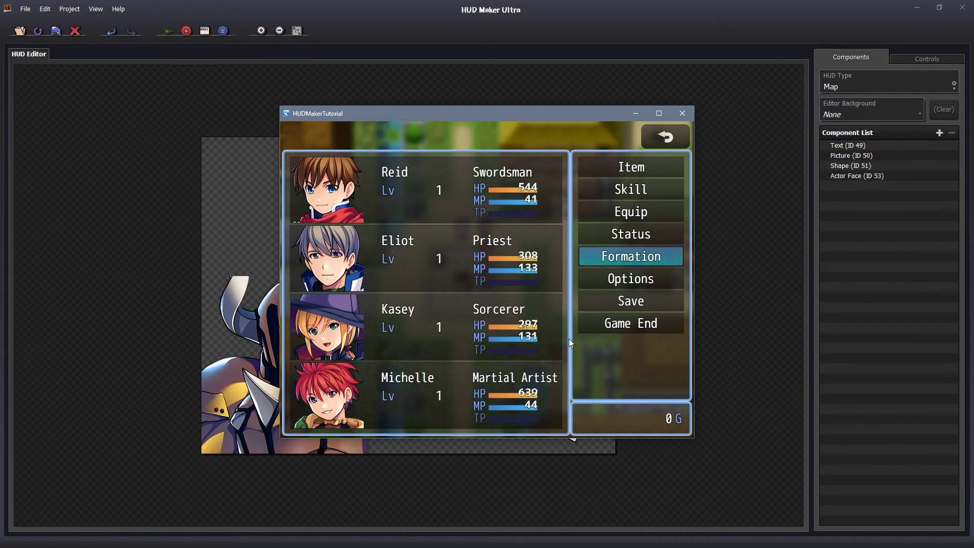
right_click(569, 339)
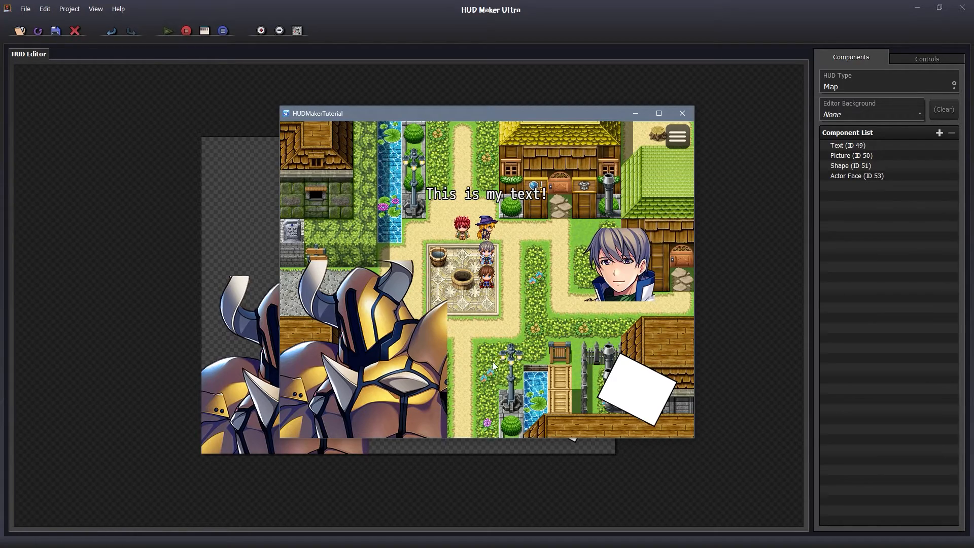
Step: Walk the rearranged party around the map to check the actor face, and close the game
left_click(473, 357)
left_click(552, 284)
left_click(682, 114)
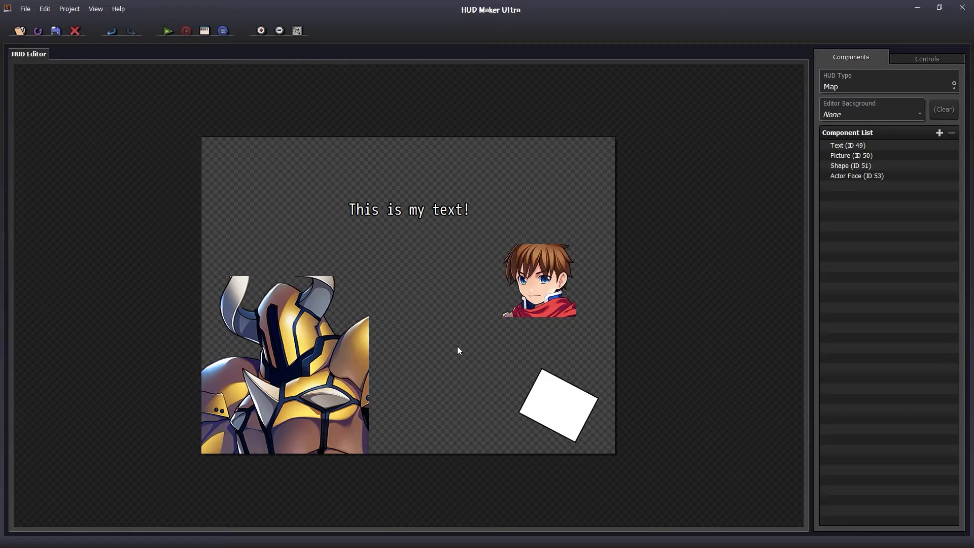
Step: Examine the text component's general dynamic text sources, choosing the Meta Data section and its Play-Time value
double_click(418, 209)
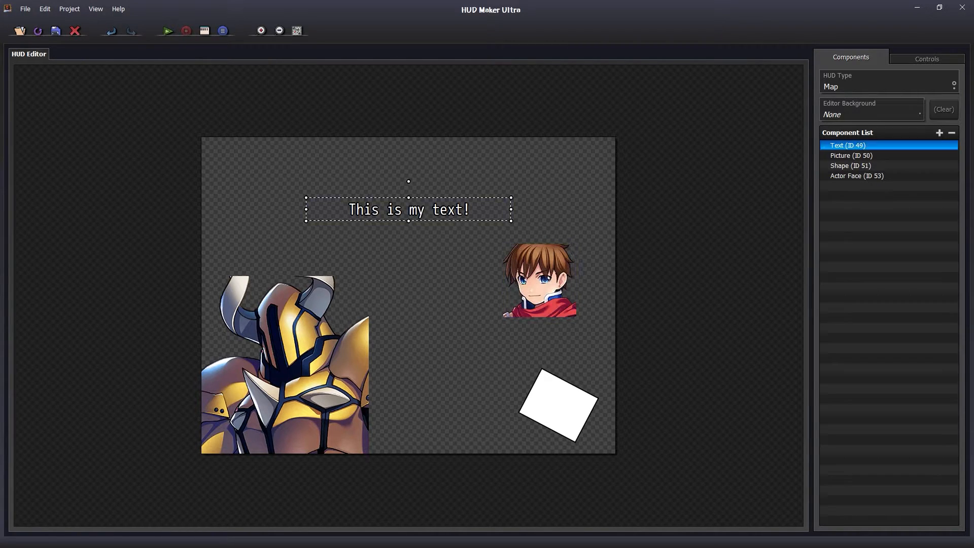
left_click(411, 295)
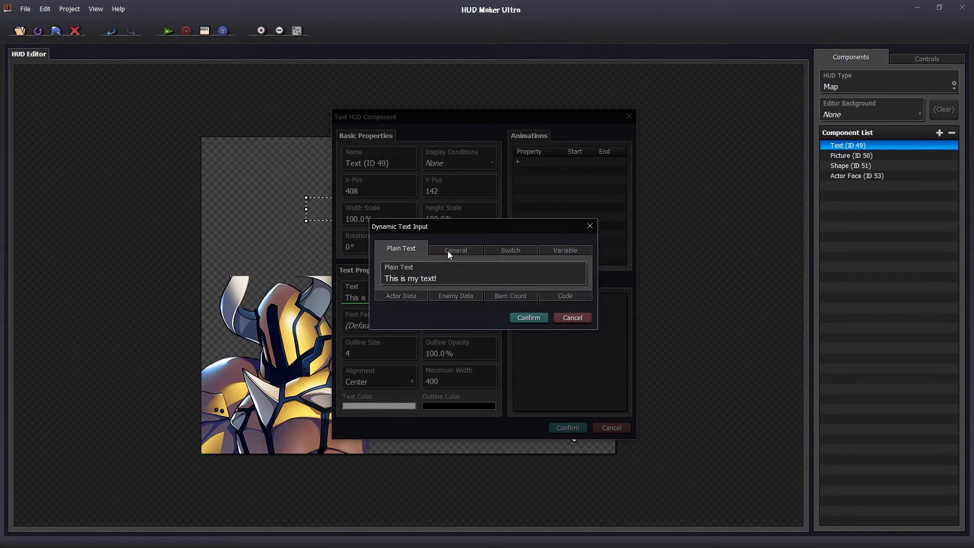
left_click(451, 248)
left_click(428, 278)
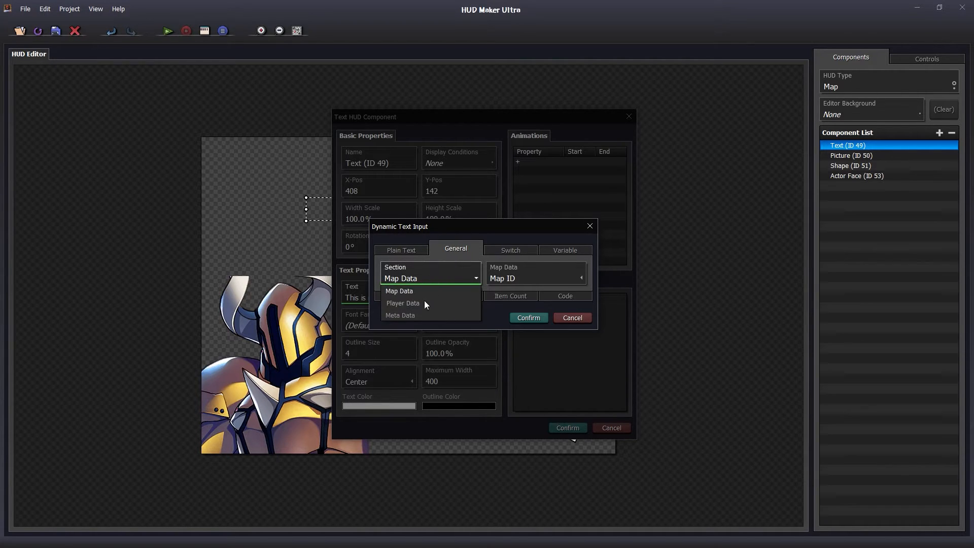
left_click(421, 316)
left_click(502, 280)
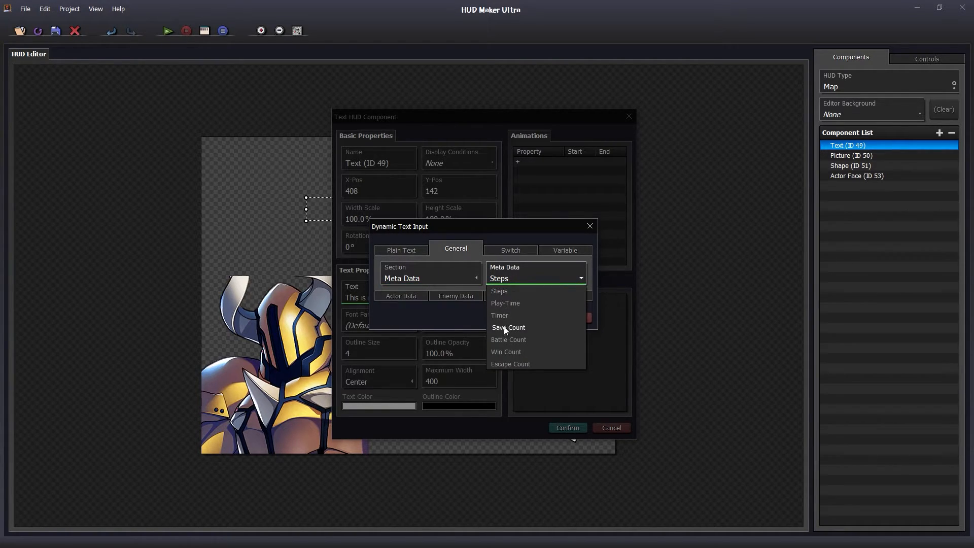
left_click(504, 304)
Step: Examine the switch, variable, actor and enemy data sources for the text component, and close its settings without changes
left_click(512, 249)
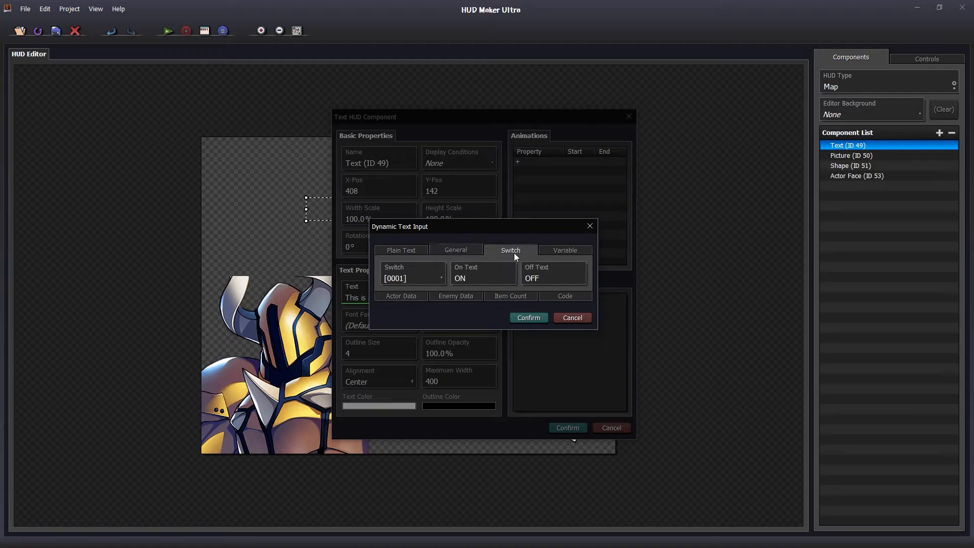
left_click(557, 250)
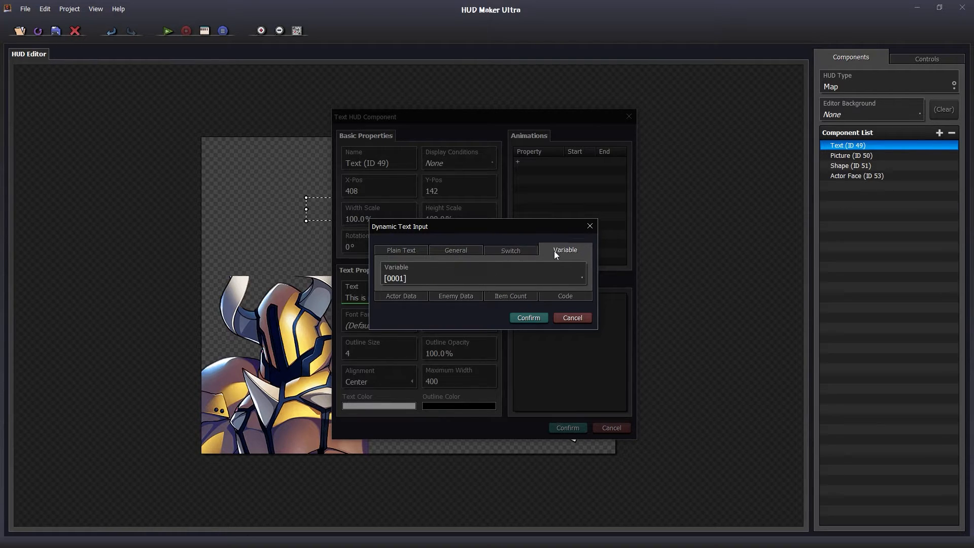
left_click(405, 297)
left_click(543, 278)
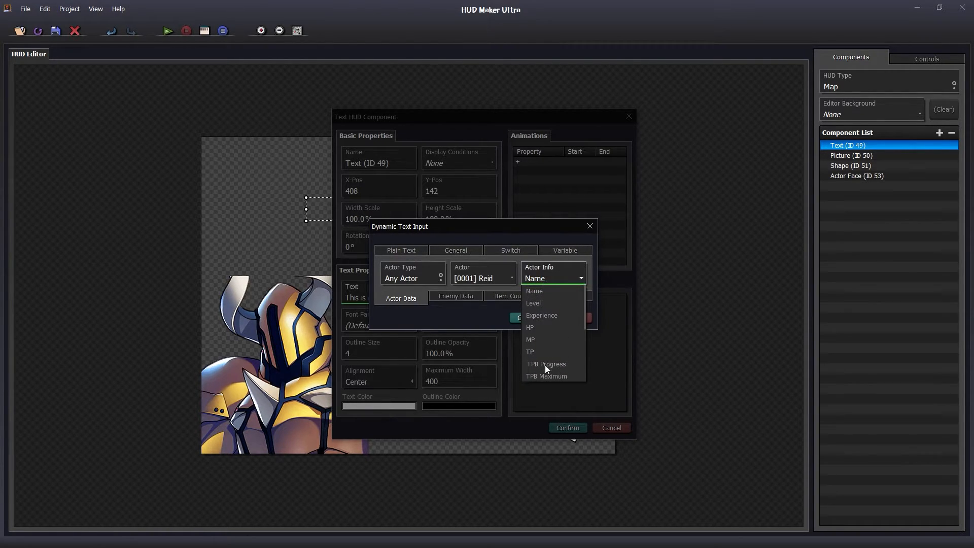
left_click(464, 297)
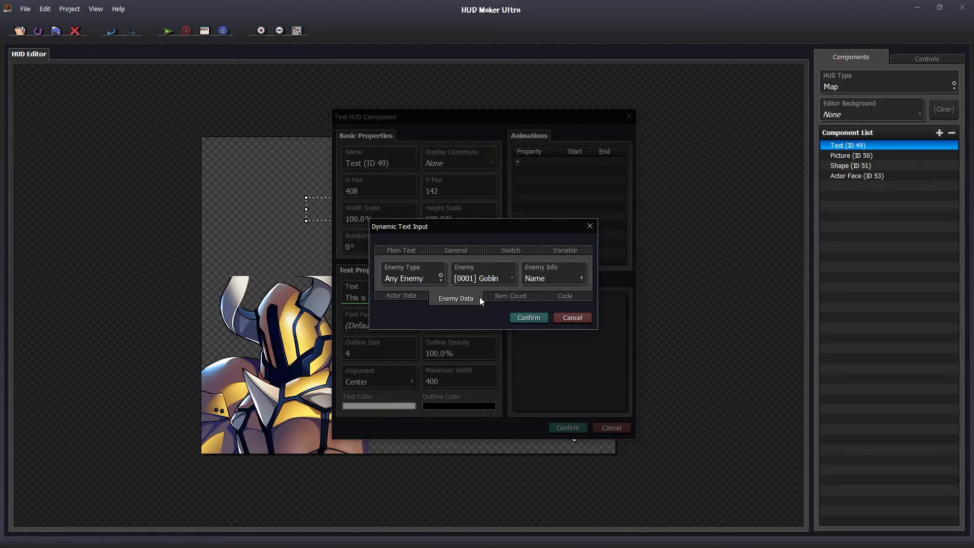
left_click(409, 296)
left_click(401, 250)
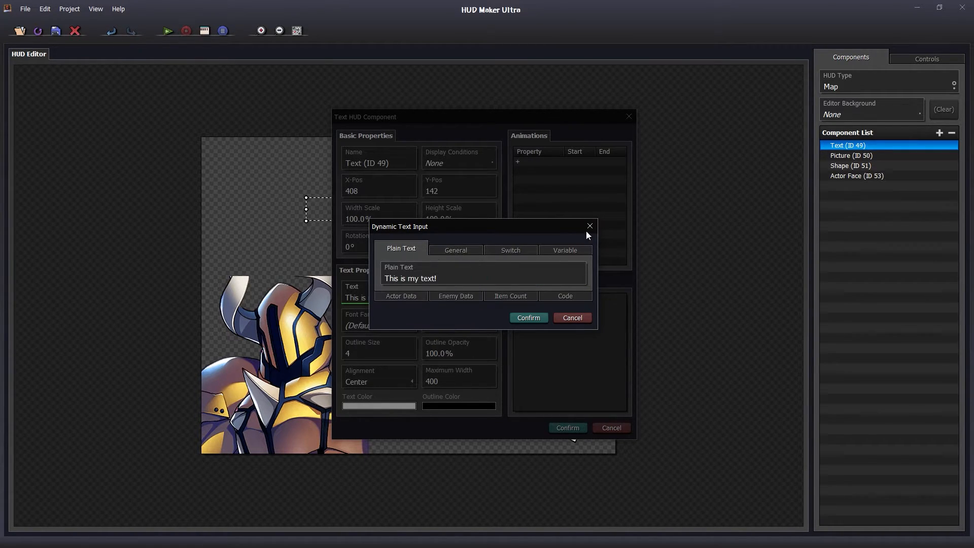
left_click(588, 227)
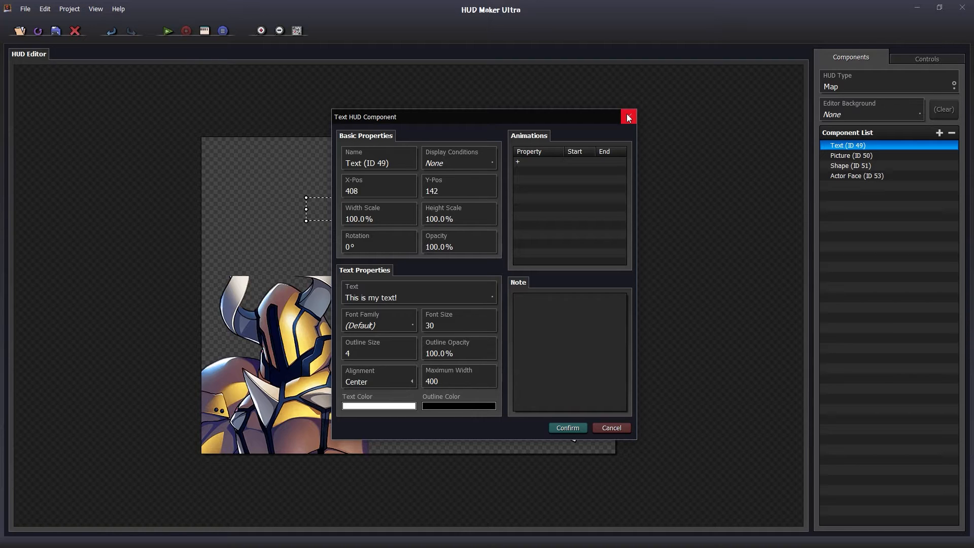
left_click(629, 117)
Step: Move the text component higher on the canvas and view the settings of a new gauge component without adding it
left_click_drag(428, 219, 429, 189)
double_click(419, 278)
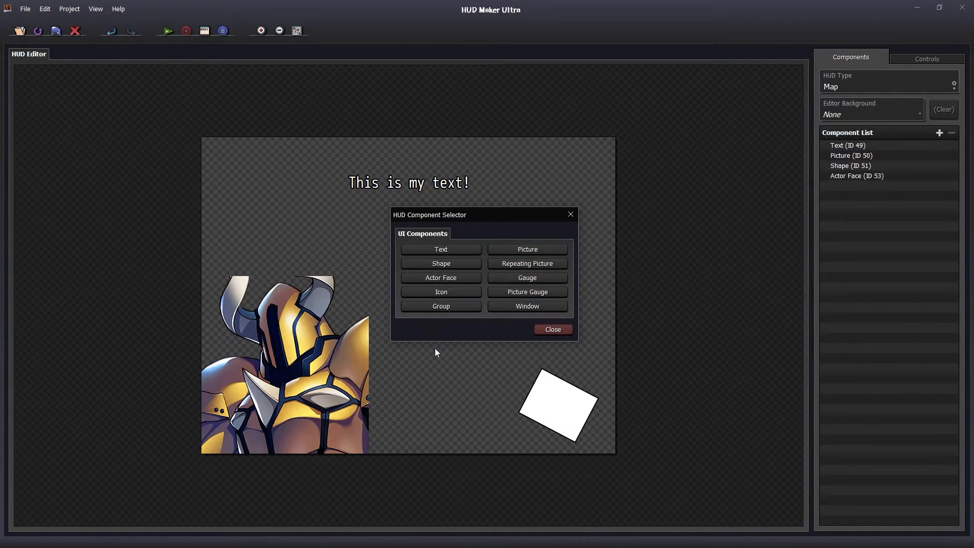
left_click(507, 282)
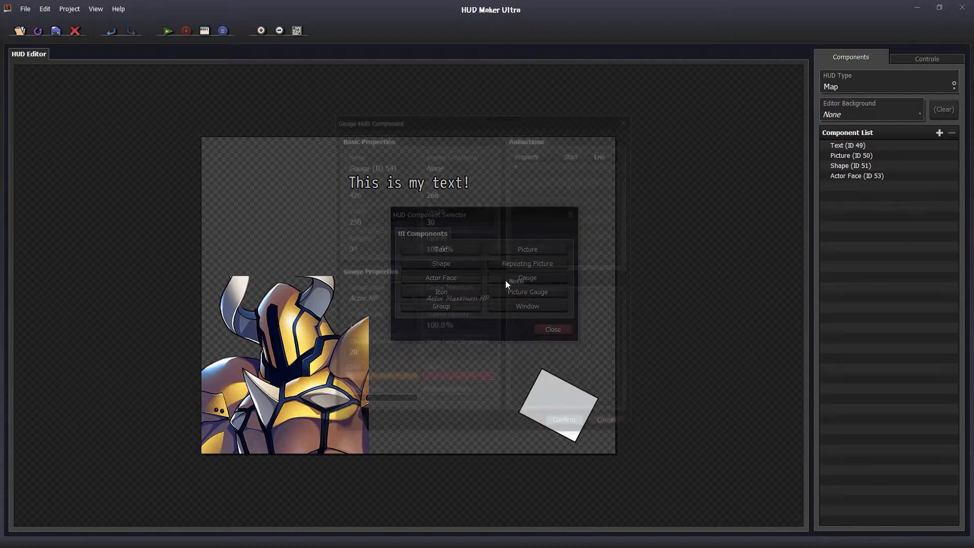
left_click(627, 118)
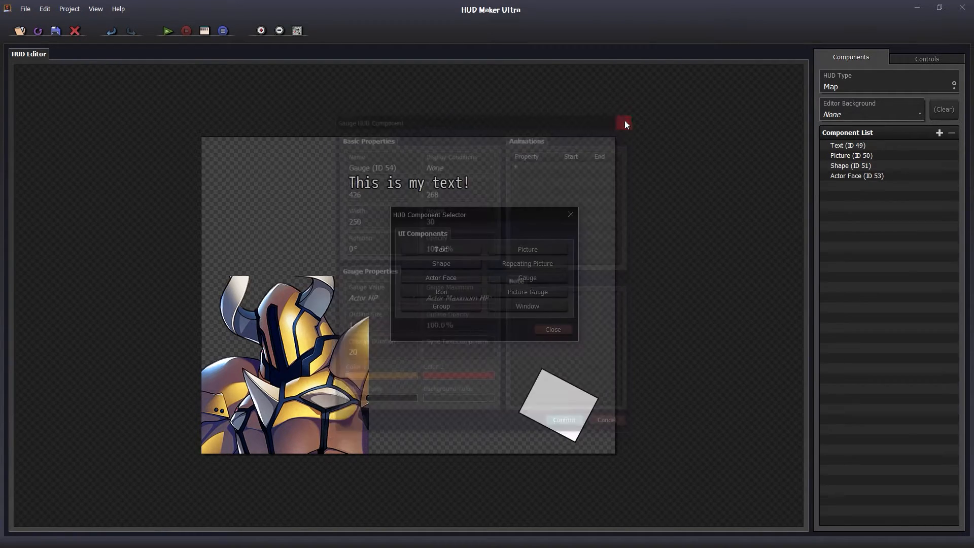
Step: Examine the picture gauge component's settings and preview the ButtonSet and IconSet images without adding the component
left_click(530, 291)
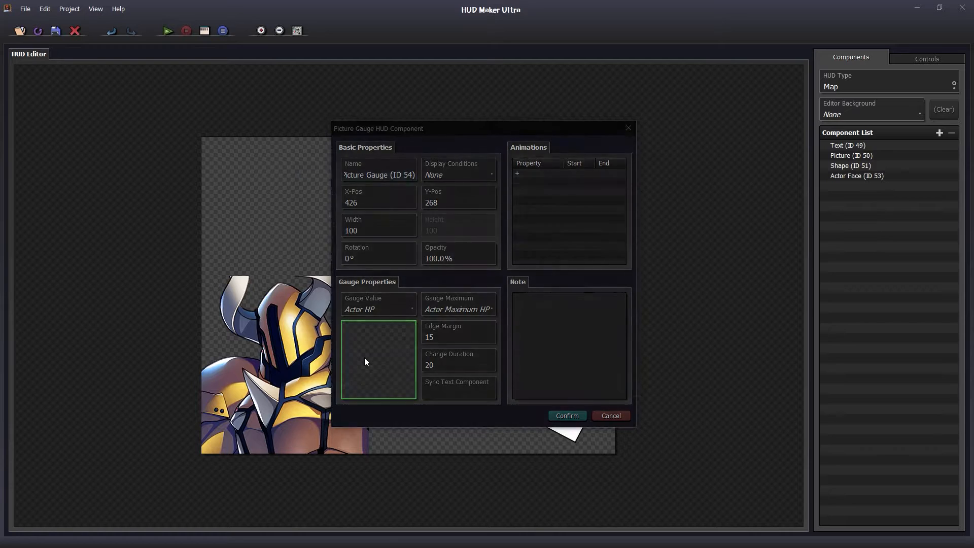
left_click(365, 359)
left_click(339, 183)
mouse_move(339, 185)
left_mouse_down()
mouse_move(340, 244)
mouse_move(339, 172)
mouse_move(337, 194)
left_mouse_up()
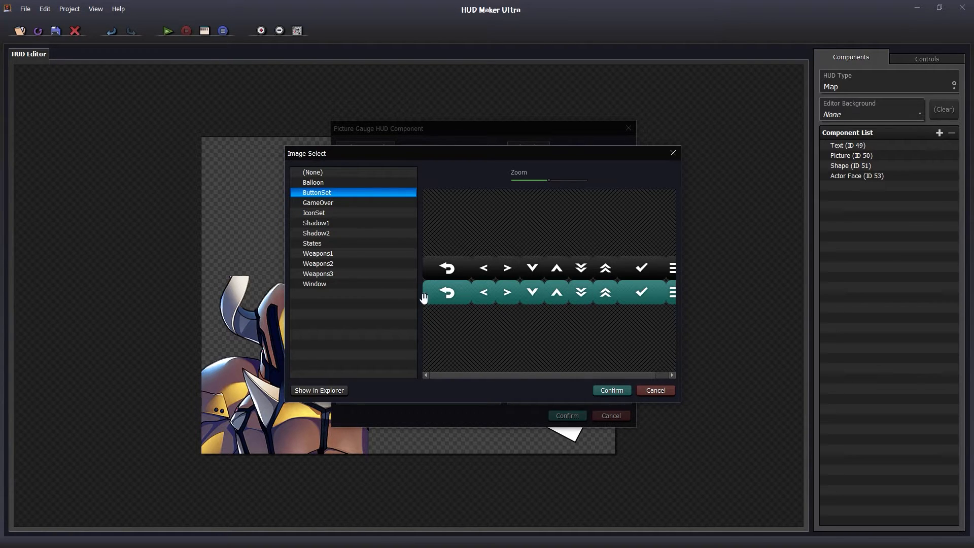
left_click(324, 213)
left_click(673, 153)
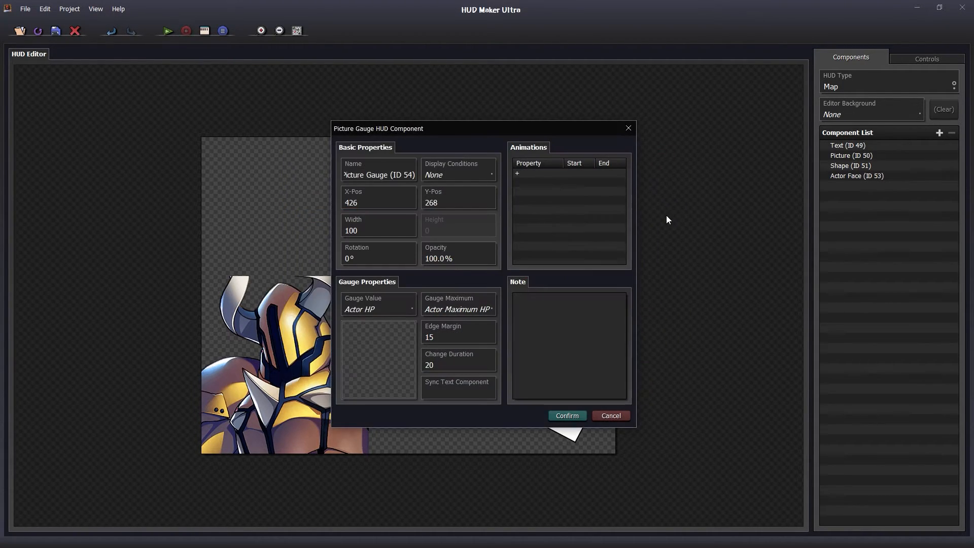
left_click(628, 128)
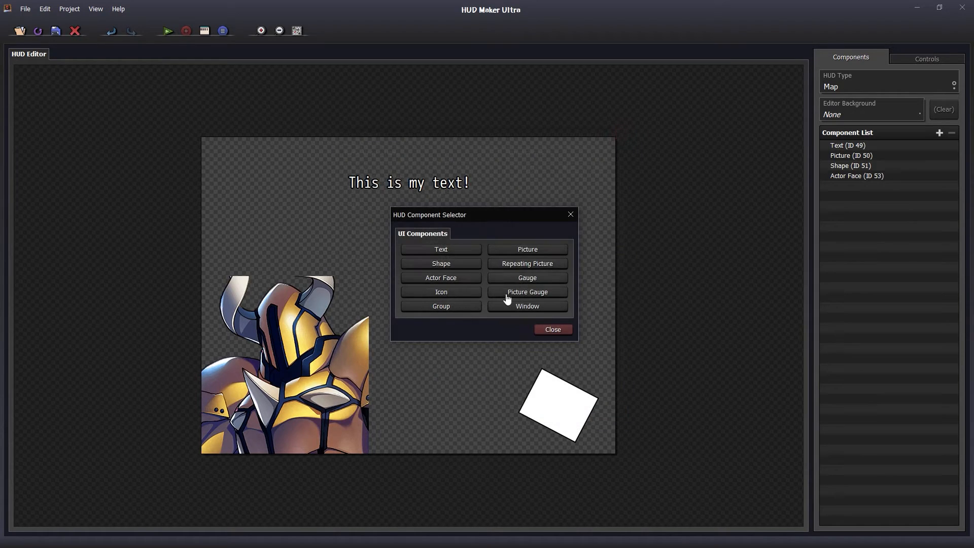
Step: Add an icon component from the fixed IconSet image with icon index 12
left_click(465, 294)
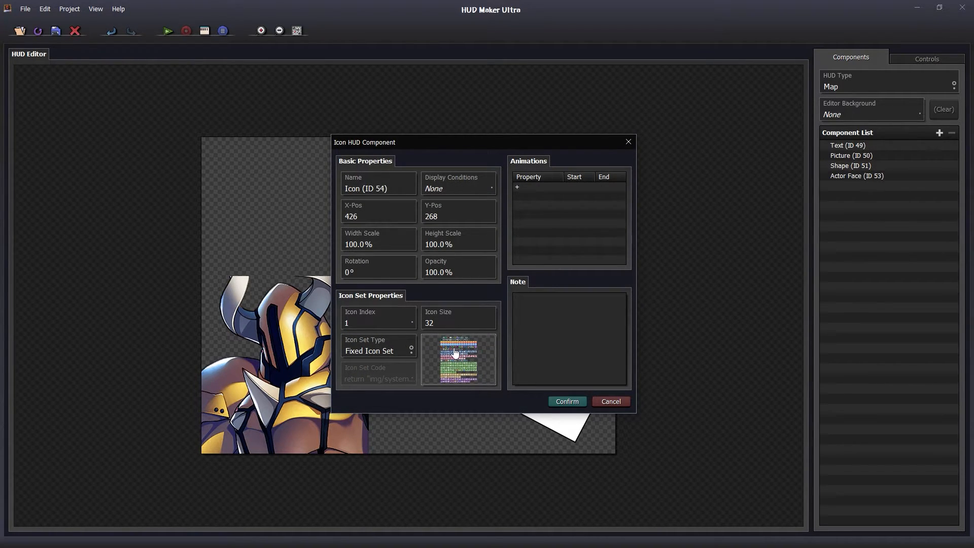
left_click(475, 373)
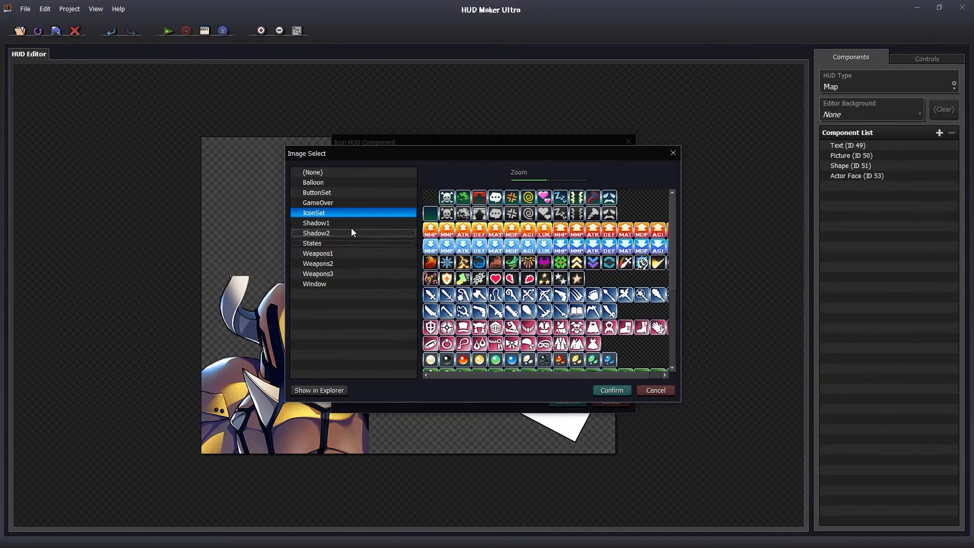
left_click(673, 152)
left_click(380, 323)
left_click(423, 273)
left_click(532, 318)
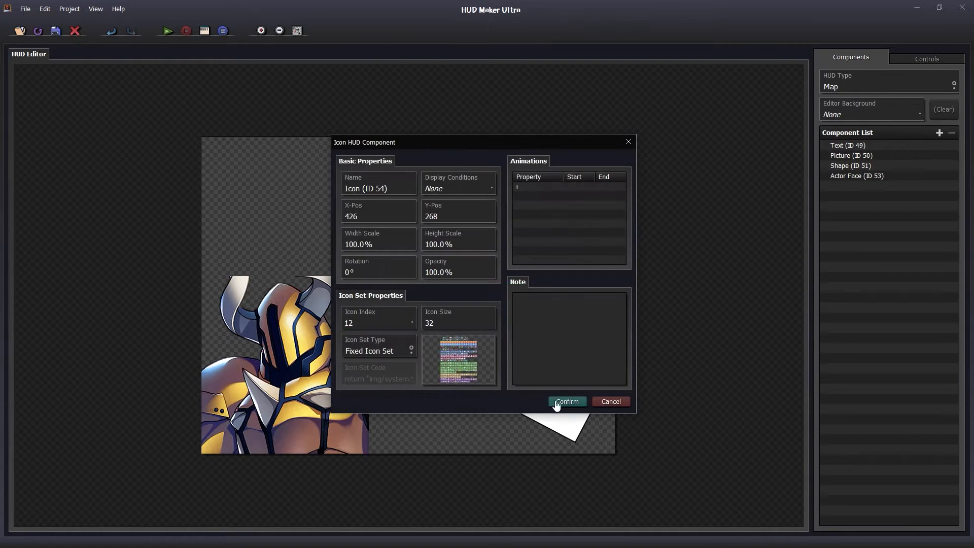
left_click(563, 402)
Step: Change the icon component's index to 13
double_click(416, 277)
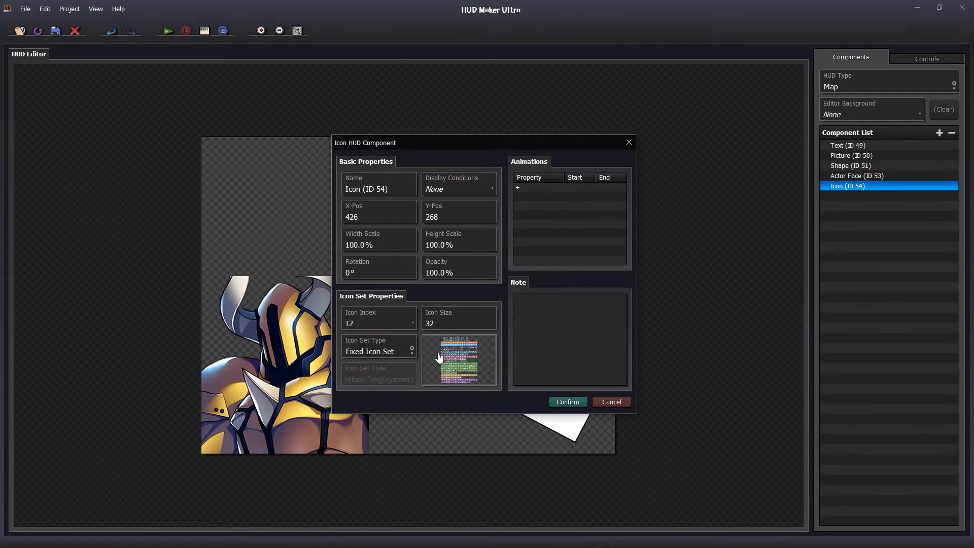
left_click(393, 325)
left_click(529, 318)
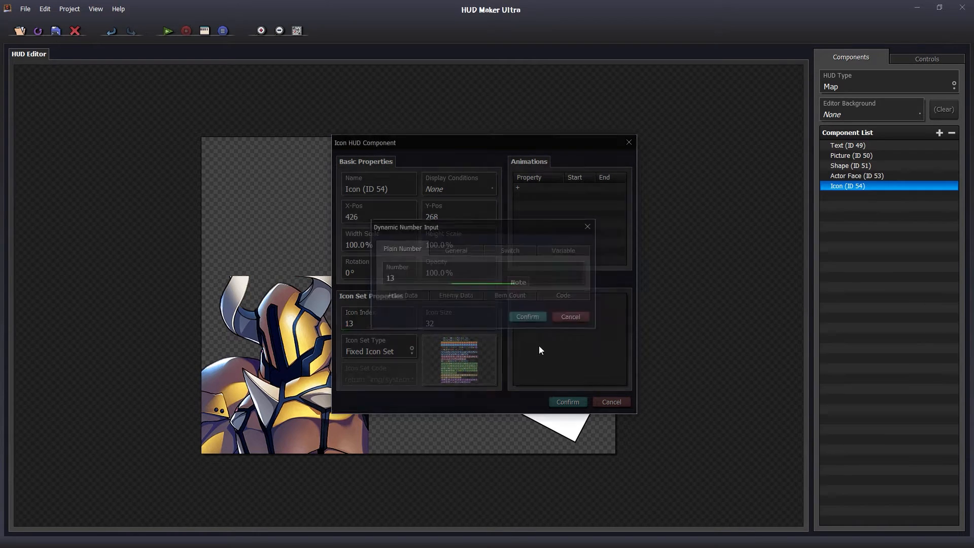
left_click(568, 402)
Step: Set the icon component's index to 32
double_click(417, 279)
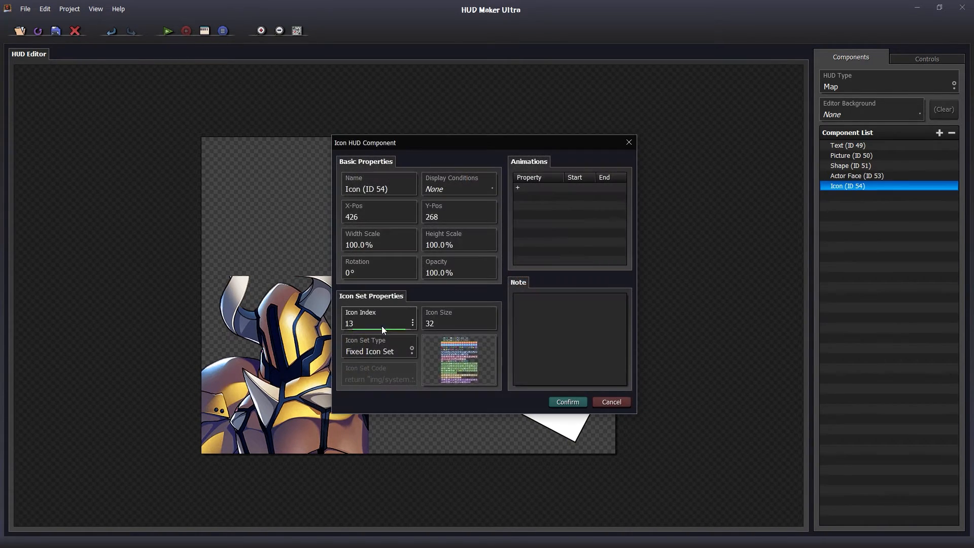
left_click(393, 325)
key("BackSpace")
key("BackSpace")
type("32")
left_click(528, 318)
left_click(567, 402)
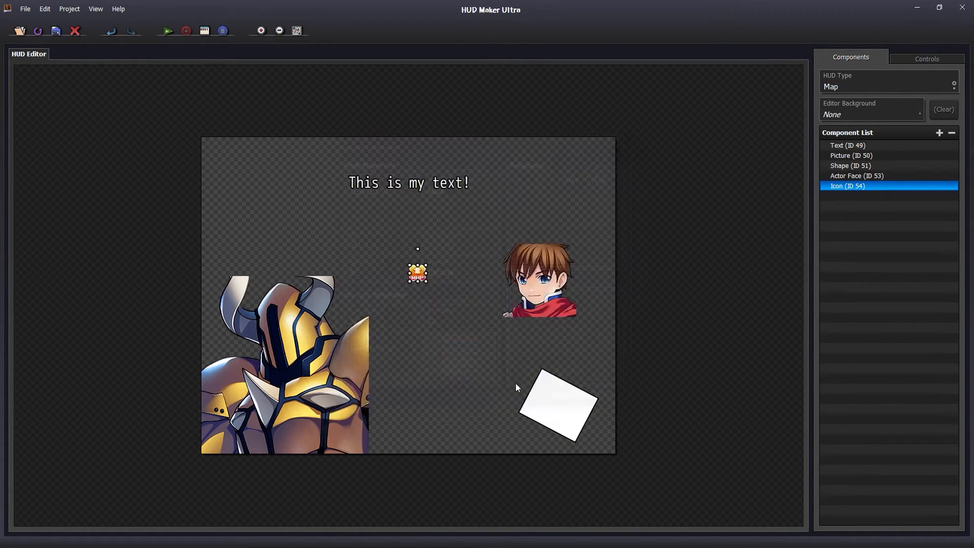
Step: Move the icon above the armored character picture, at about X 138, Y 140
left_click(377, 252)
left_click_drag(377, 252, 271, 208)
left_click(321, 245)
Step: Examine the actor data values available as the icon's index source, and close the icon's settings without changing them
double_click(273, 216)
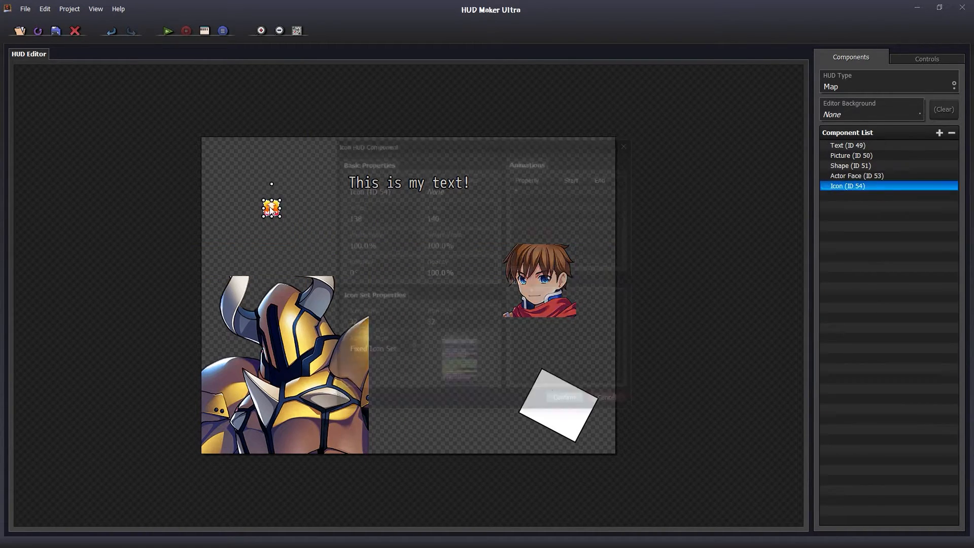
left_click(359, 317)
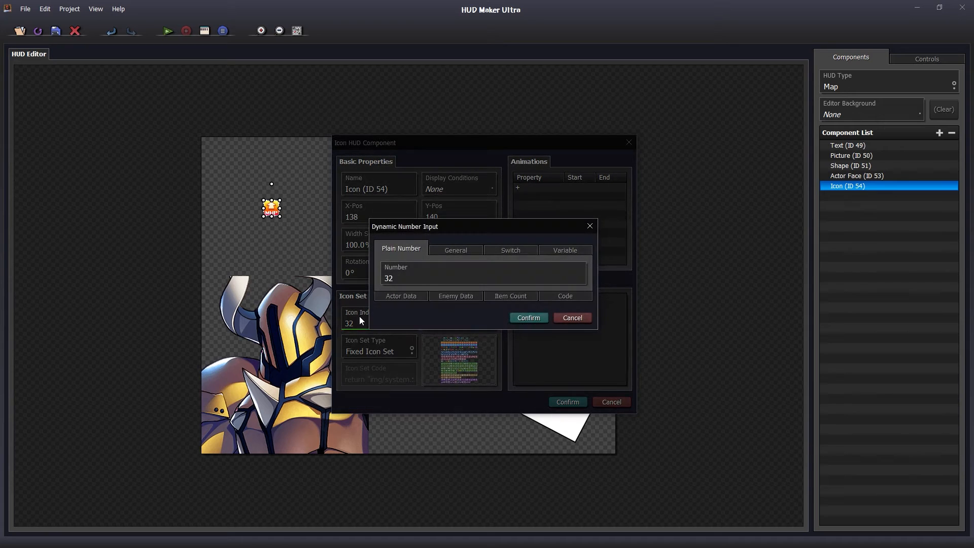
left_click(401, 298)
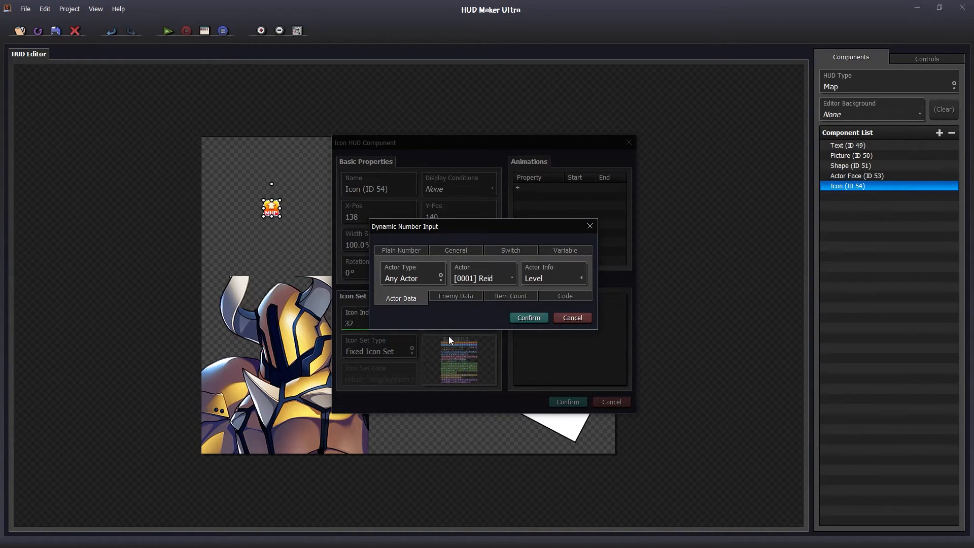
left_click(570, 273)
scroll(550, 324, "down", 3)
scroll(548, 343, "up", 3)
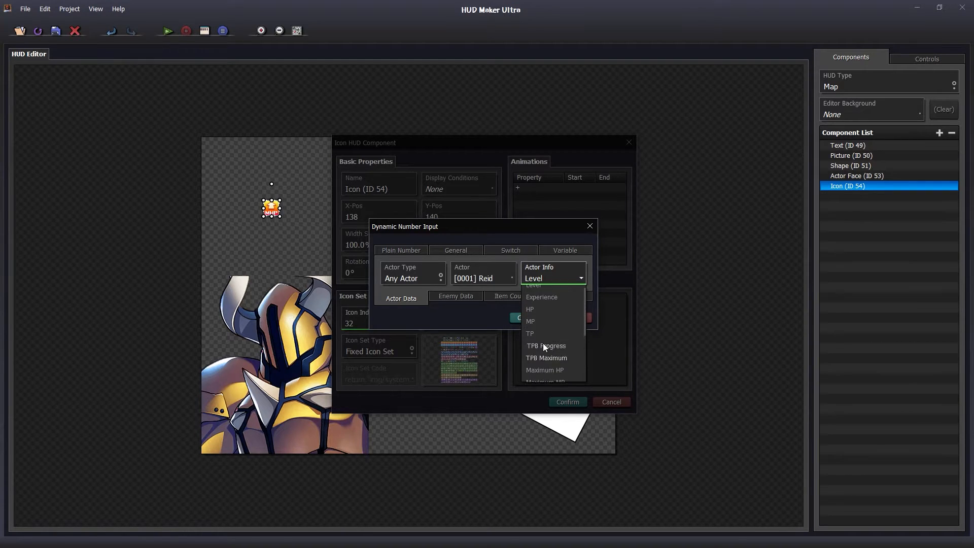
left_click(543, 343)
left_click(590, 226)
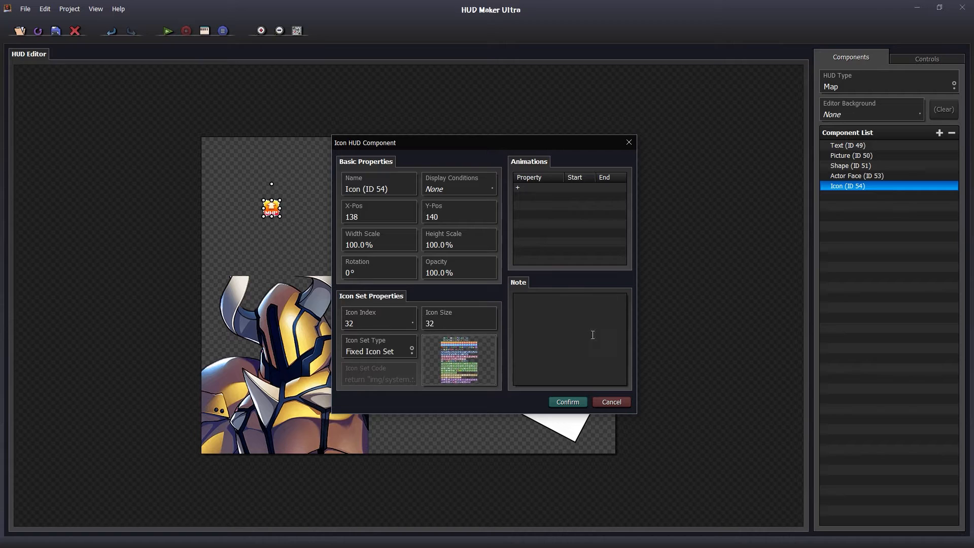
left_click(556, 406)
Step: Add a group component and place it just below the text on the canvas
double_click(425, 290)
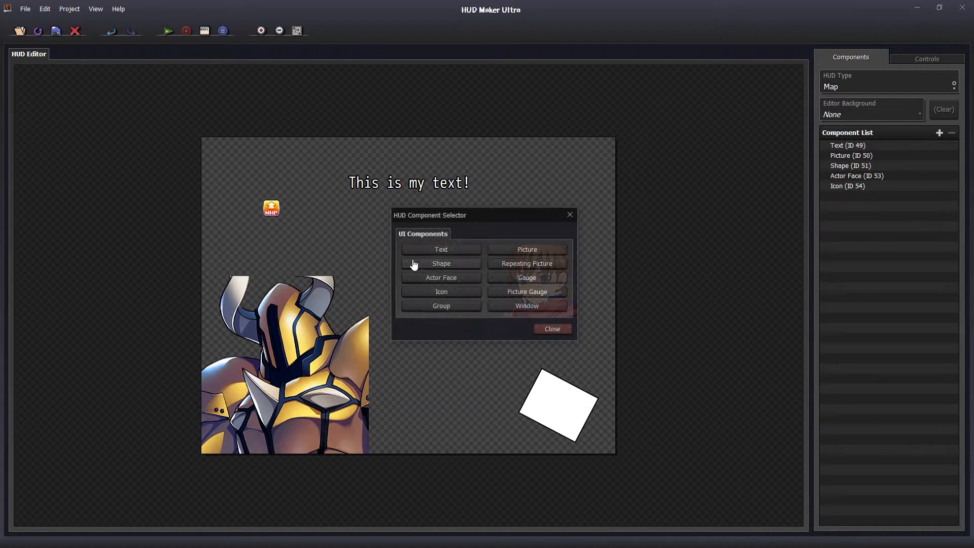
left_click(441, 306)
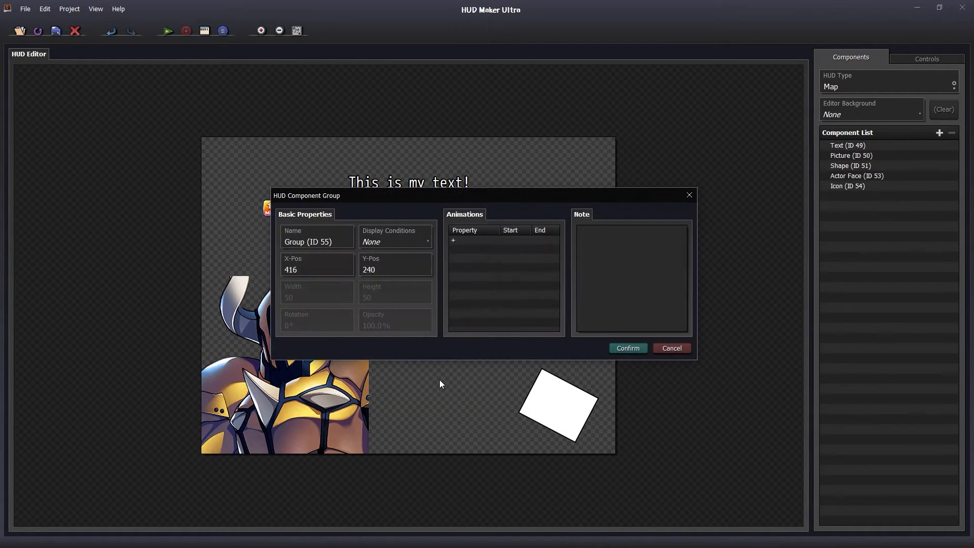
left_click(629, 349)
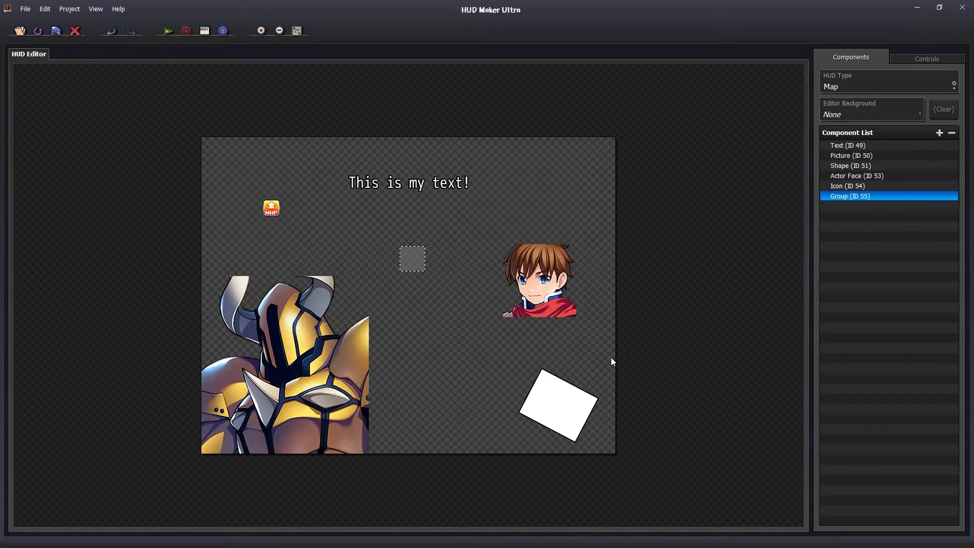
left_click_drag(412, 259, 408, 231)
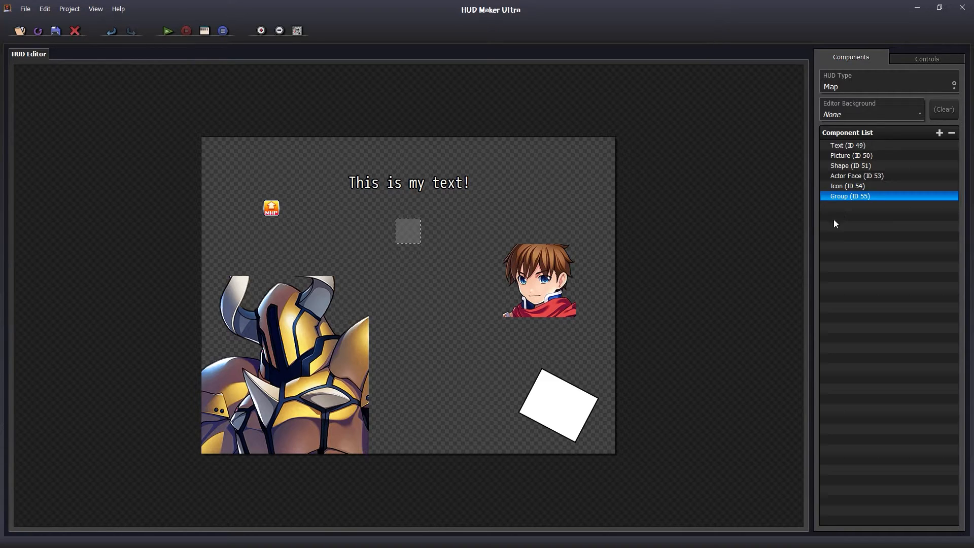
Step: View the actor face component's settings and close them without changes
double_click(509, 278)
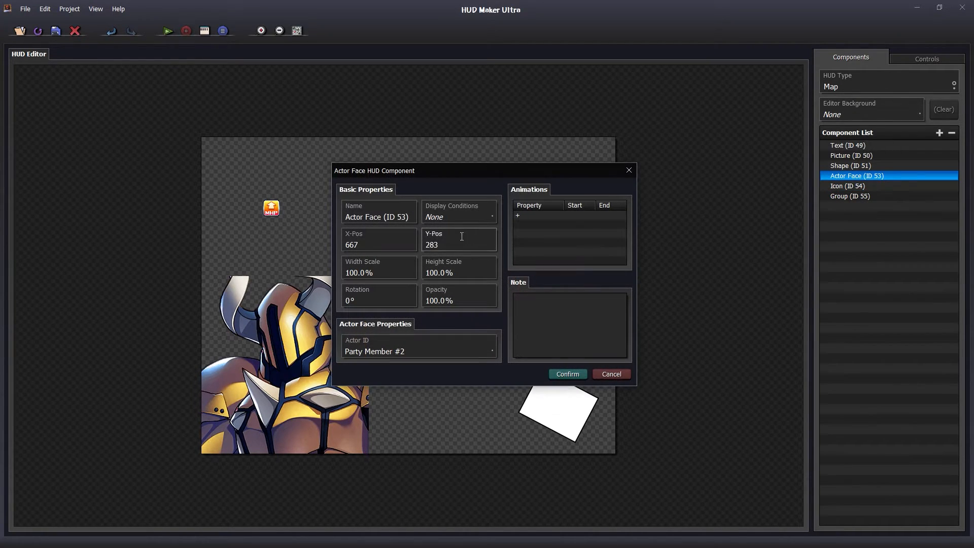
left_click(629, 173)
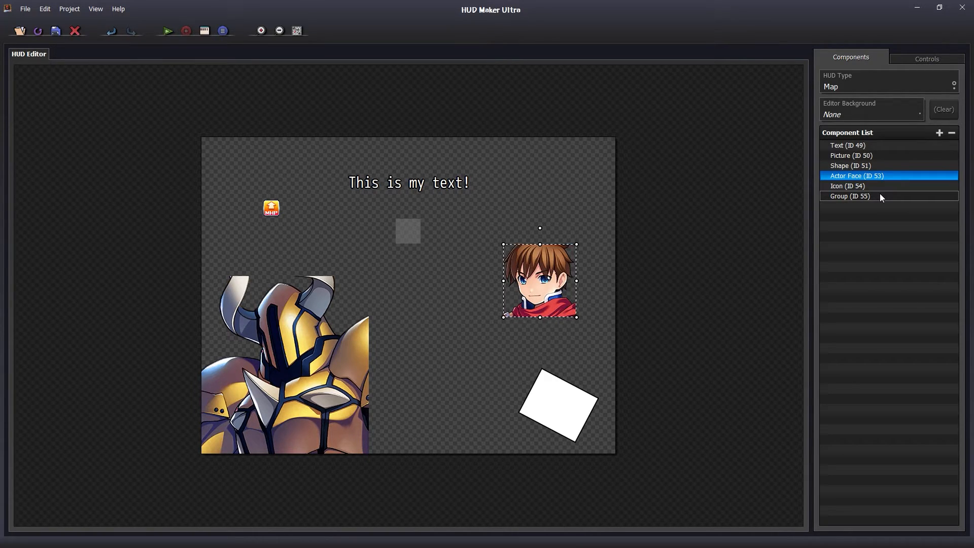
Step: Nest the actor face inside the group, then move the group and place the face directly below its marker on the canvas
mouse_move(858, 175)
left_mouse_down()
mouse_move(869, 209)
mouse_move(874, 139)
mouse_move(875, 185)
mouse_move(856, 146)
mouse_move(851, 166)
left_mouse_up()
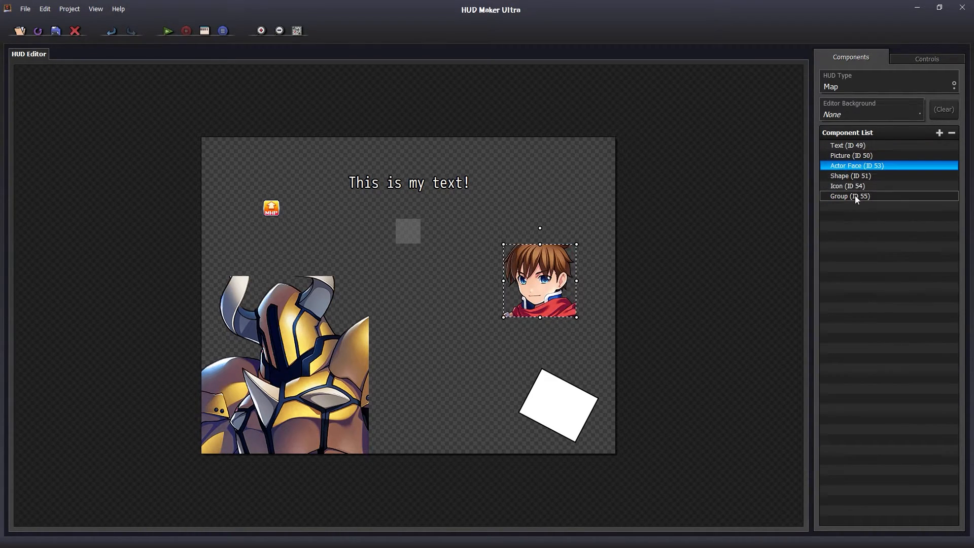
left_click(853, 195)
left_click_drag(857, 166, 876, 198)
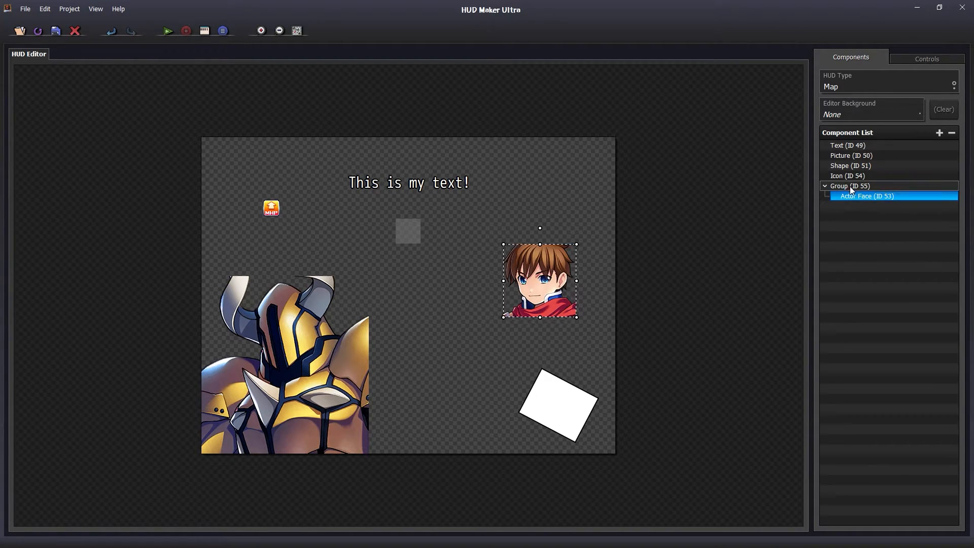
left_click(852, 187)
left_click_drag(451, 243, 451, 275)
left_click_drag(504, 315, 508, 287)
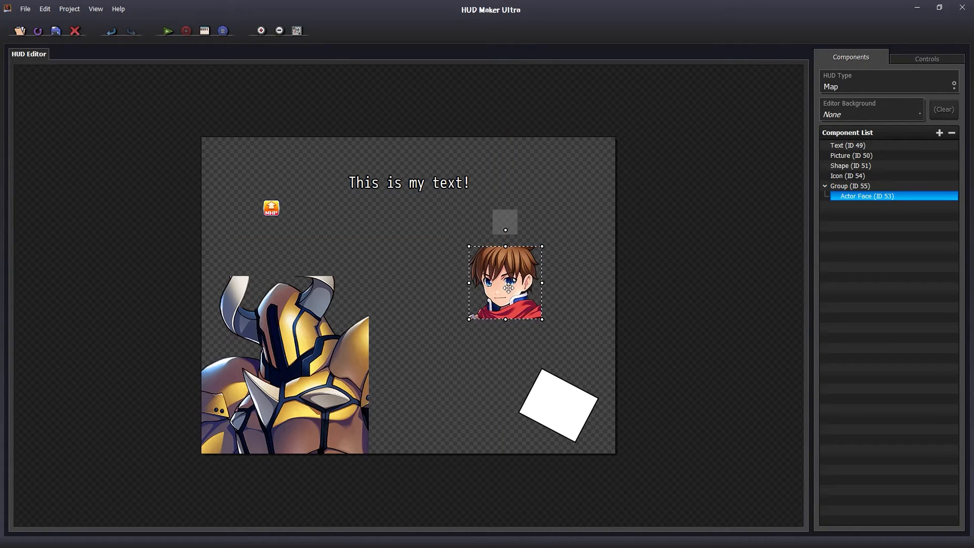
Step: Place the rotated white shape behind the actor face, nest it first in the group, and shift the whole group up and right
left_click_drag(558, 405, 504, 281)
left_click_drag(850, 166, 859, 189)
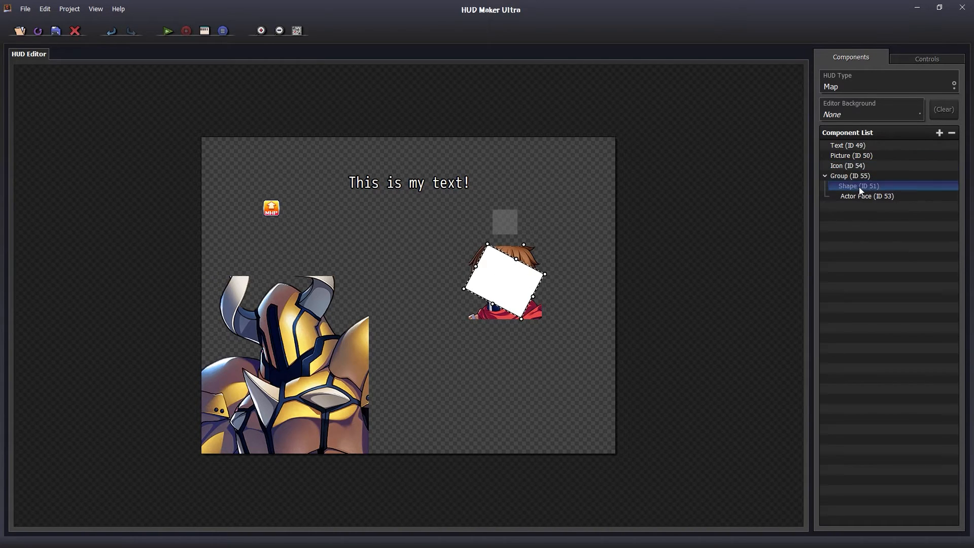
left_click(572, 256)
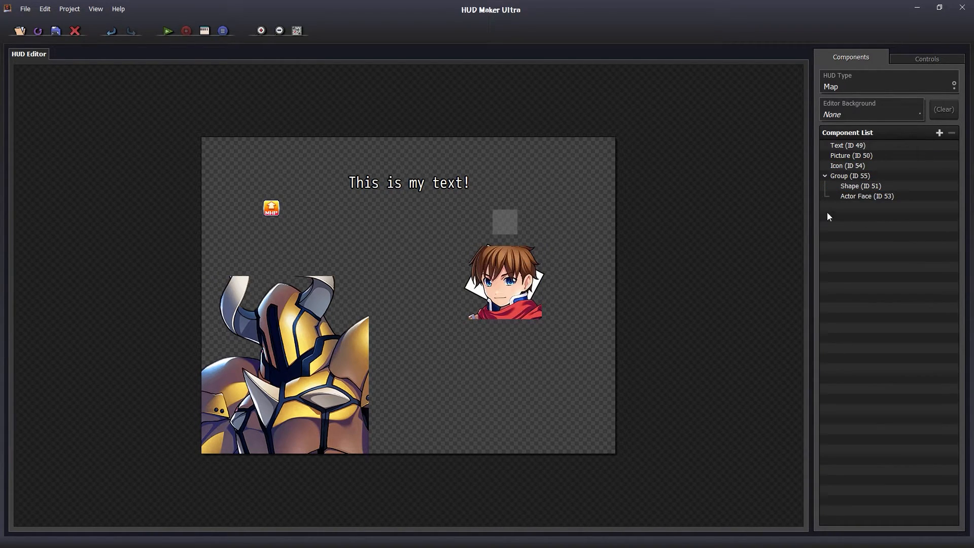
left_click_drag(514, 221, 533, 202)
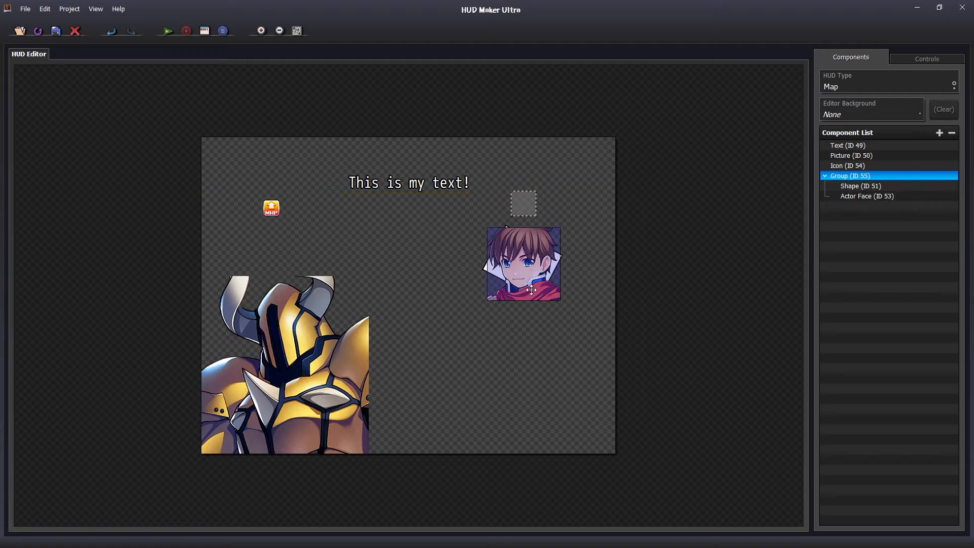
left_click_drag(516, 239, 521, 216)
Step: Position the text over the lower part of the actor face and nest it in the group below the face
left_click_drag(426, 184, 542, 265)
left_click(542, 295)
left_click_drag(857, 147, 875, 197)
left_click(577, 288)
Step: Set the grouped text to show actor data: the Name of the Party Member at party position 2
double_click(592, 266)
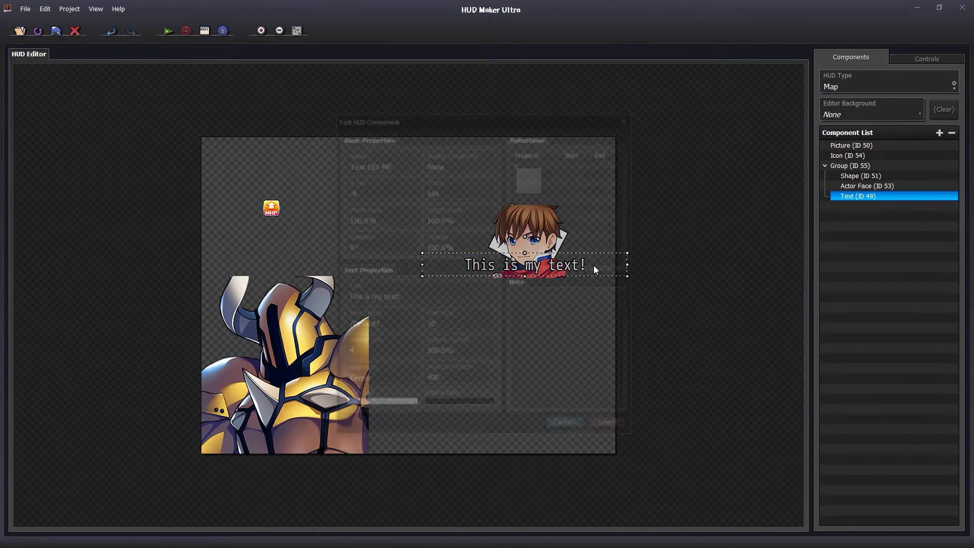
double_click(374, 292)
left_click(384, 295)
left_click(440, 276)
left_click(483, 279)
type("2")
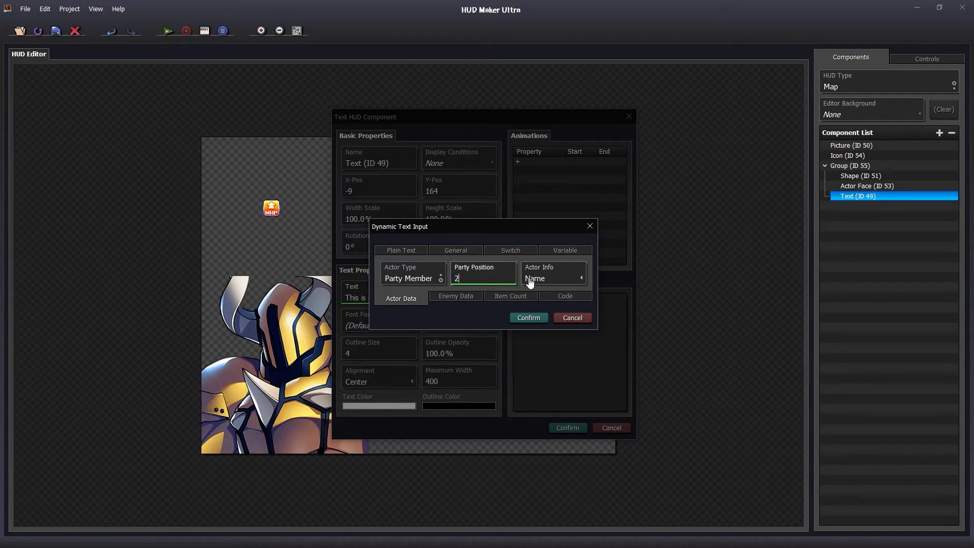
left_click(541, 280)
left_click(543, 290)
left_click(529, 318)
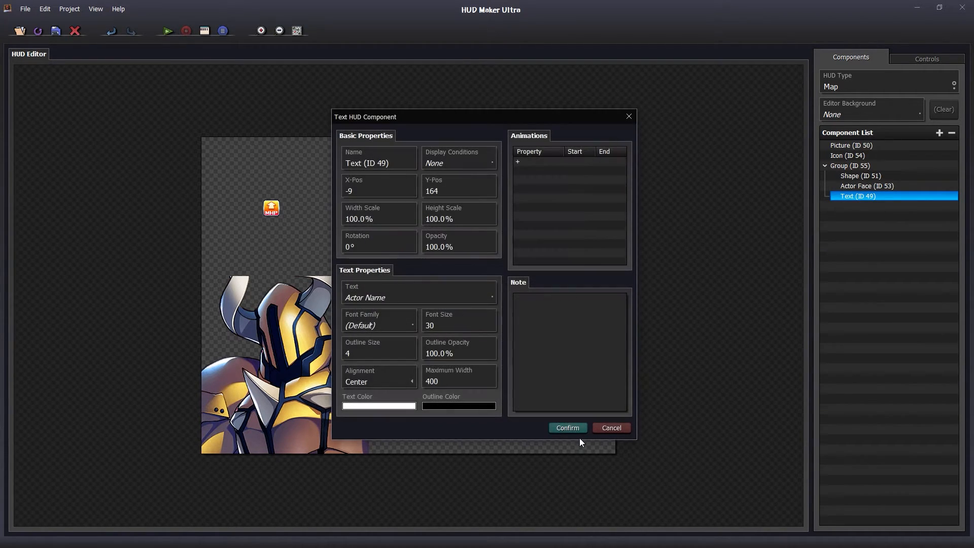
left_click(568, 428)
left_click(501, 318)
Step: Save the project, playtest the game to check the grouped face, shape and name on the map, and close the game
left_click(168, 31)
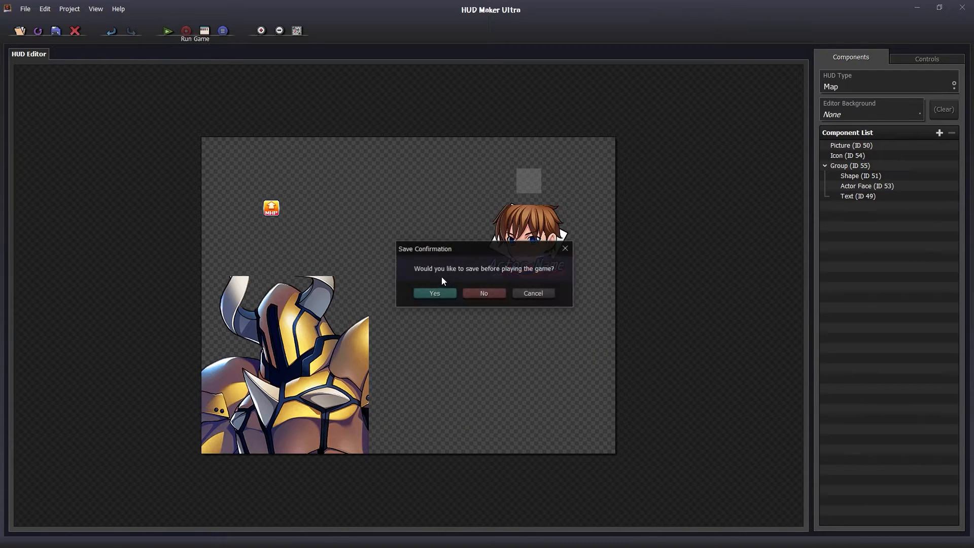
left_click(426, 294)
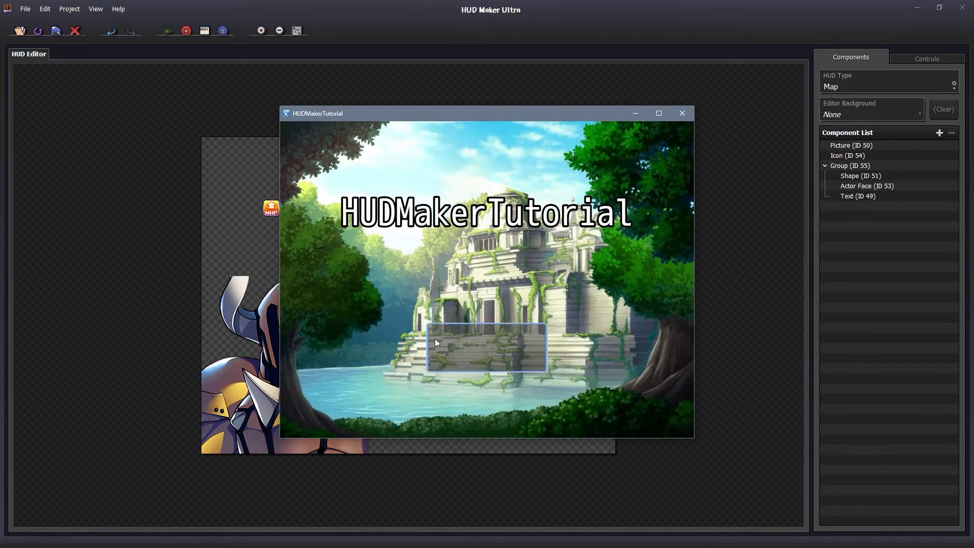
left_click(540, 314)
right_click(543, 292)
left_click(604, 256)
left_click(393, 401)
left_click(396, 279)
right_click(553, 285)
right_click(553, 285)
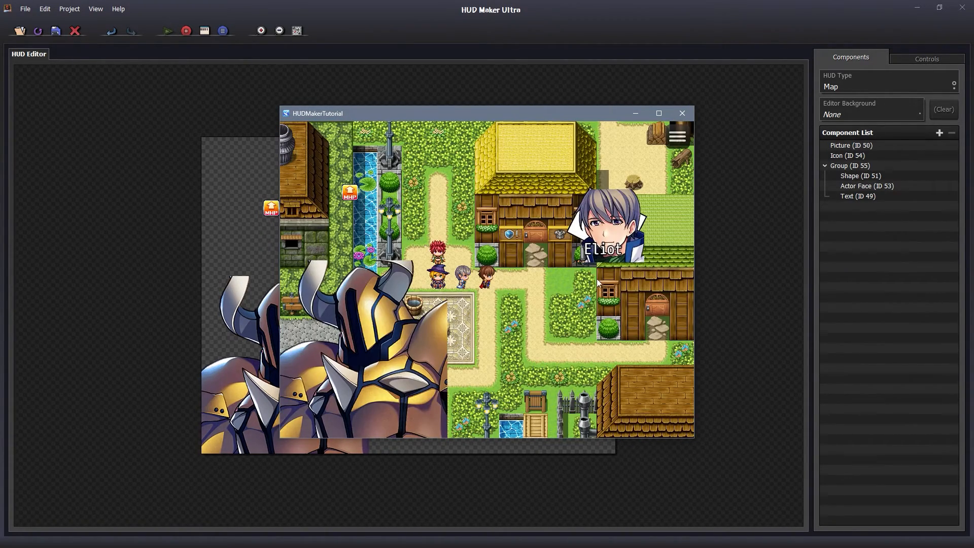
left_click(491, 359)
left_click(488, 213)
left_click(682, 113)
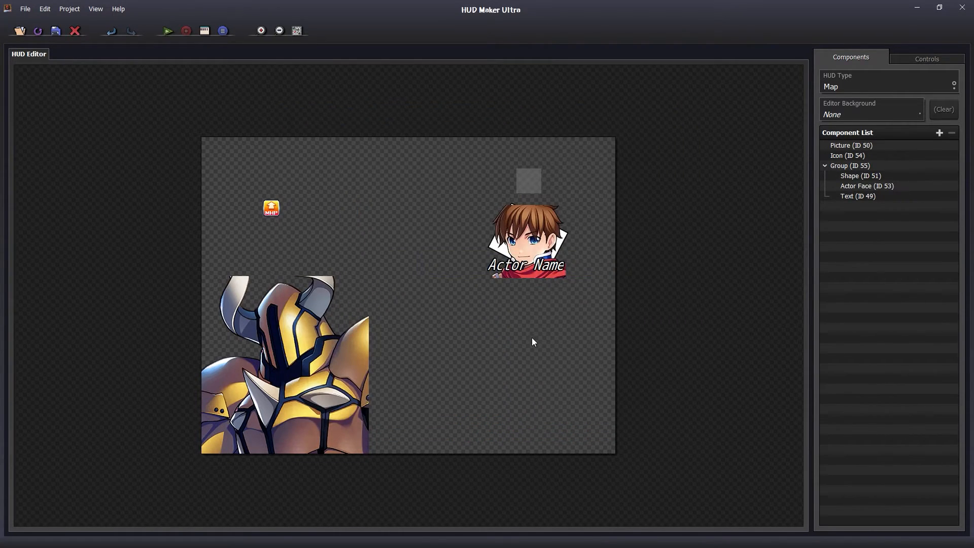
Step: Add a window component with default settings below the actor face and enlarge it to about 264 by 230
double_click(427, 299)
left_click(504, 305)
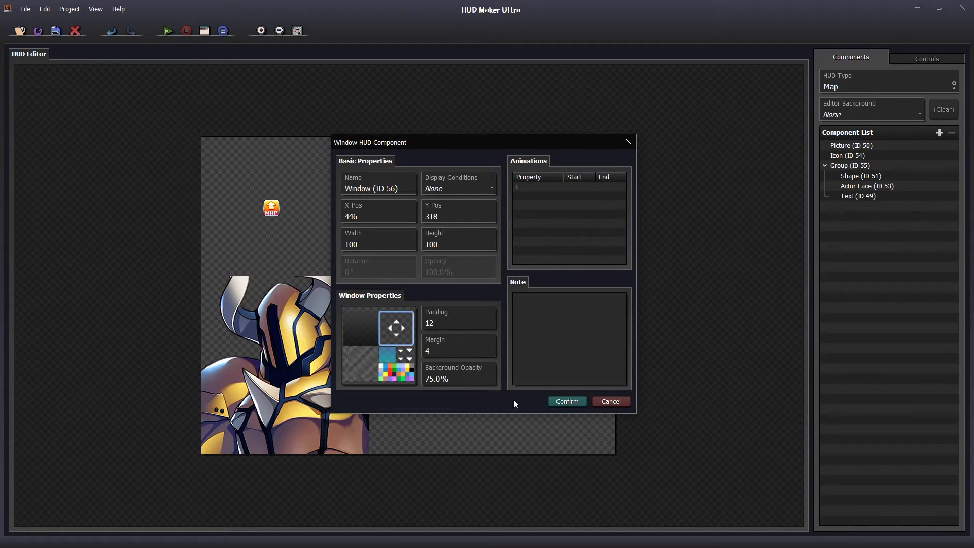
left_click(557, 402)
left_click_drag(452, 323, 455, 360)
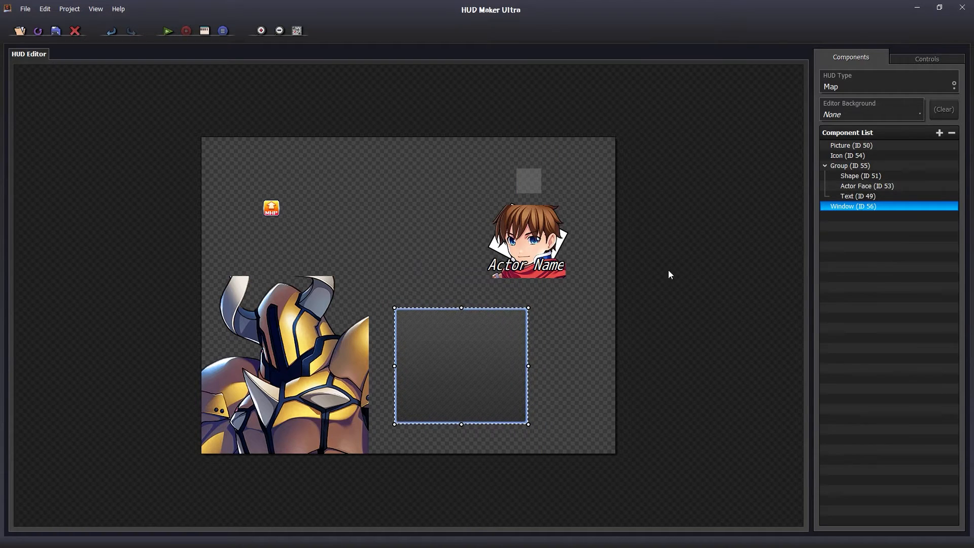
Step: Nest the icon inside the window component and place it in the window component's upper-left corner
left_click_drag(271, 208, 349, 237)
left_click_drag(847, 155, 891, 206)
left_click_drag(385, 292, 358, 233)
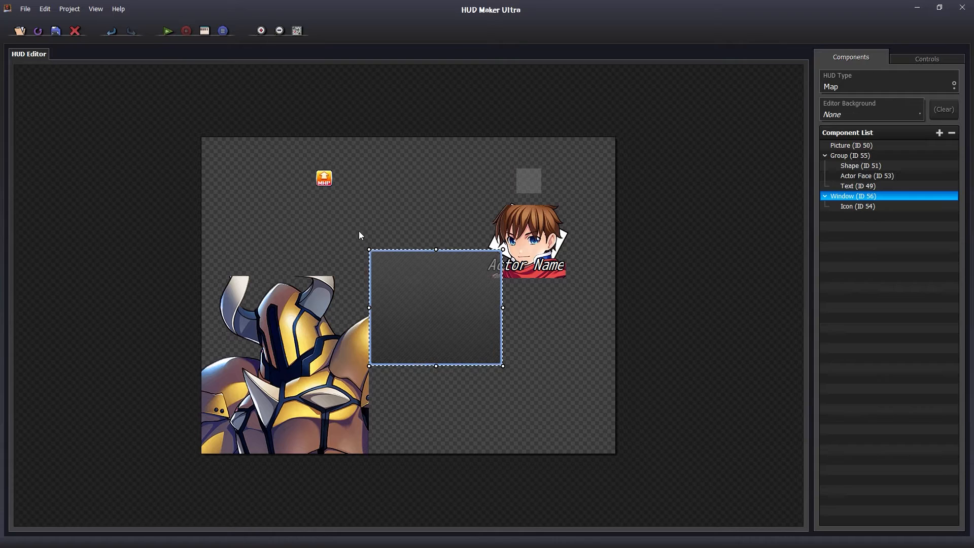
left_click_drag(325, 175, 388, 267)
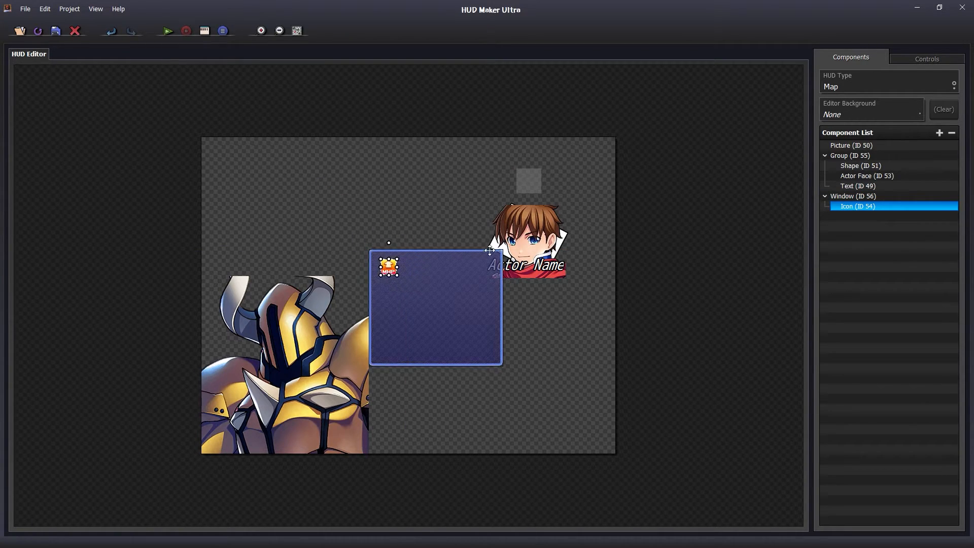
Step: Fit the actor face group inside the window component, nest it there, and move the whole window up and right
left_click_drag(530, 187, 439, 268)
left_click_drag(849, 156, 859, 179)
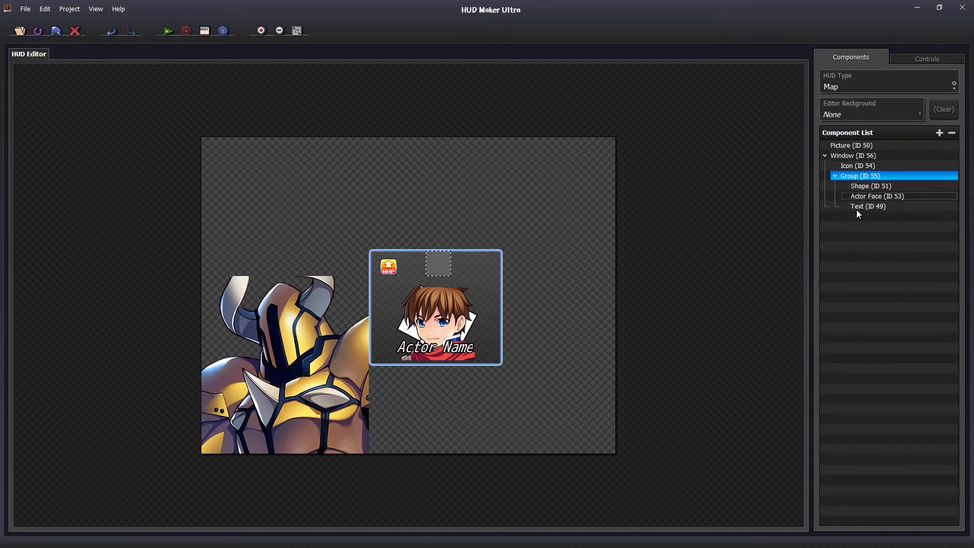
left_click_drag(482, 314, 574, 269)
left_click(513, 424)
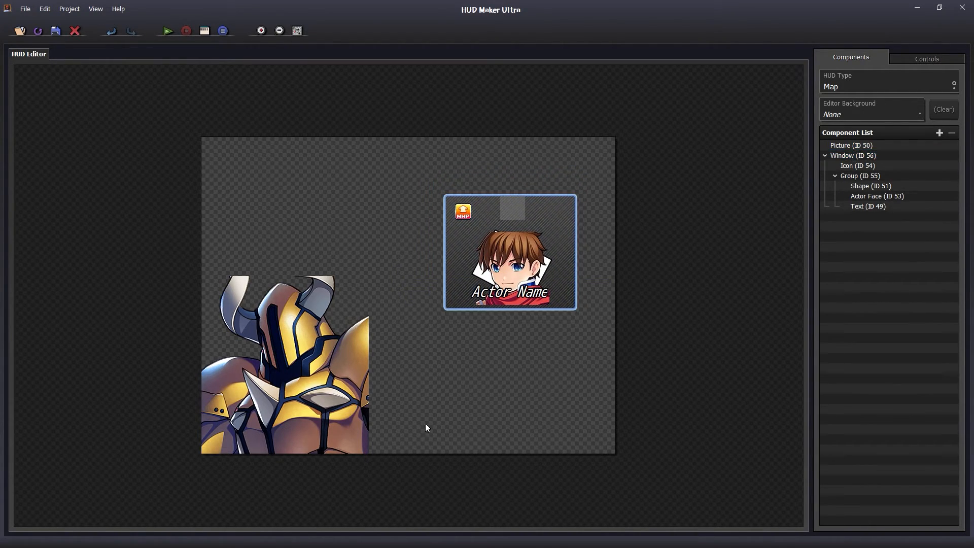
Step: Delete the armored character picture and move the window component to the canvas centre, at X 408, Y 312
left_click(289, 368)
key("Delete")
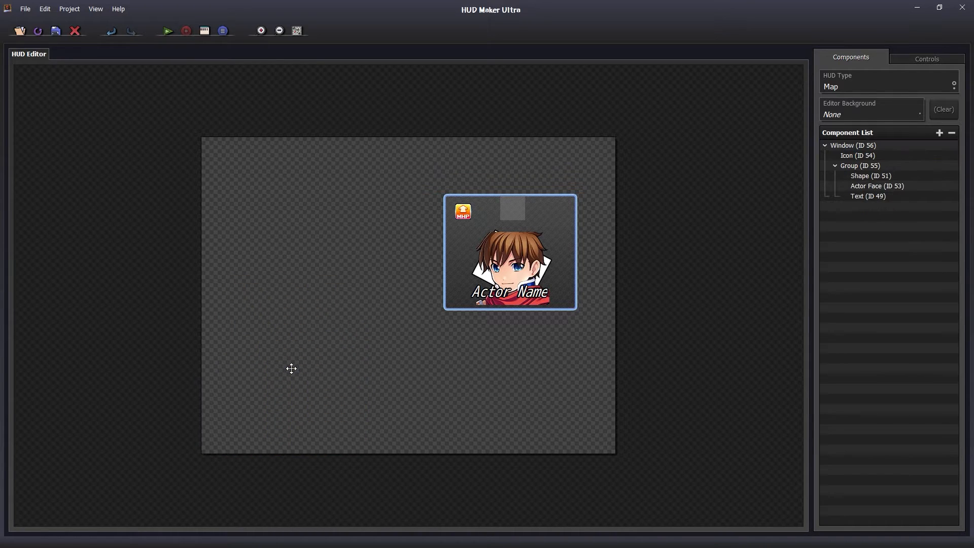
left_click_drag(559, 247, 455, 289)
left_click(496, 265)
Step: Add a display condition to the window component requiring switch 0006 to be OFF
double_click(459, 272)
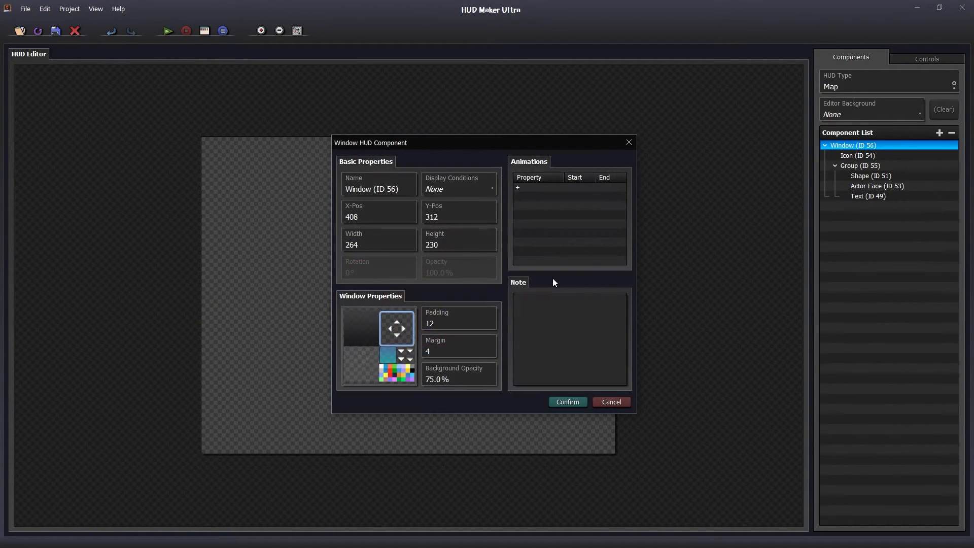
left_click(462, 178)
double_click(415, 307)
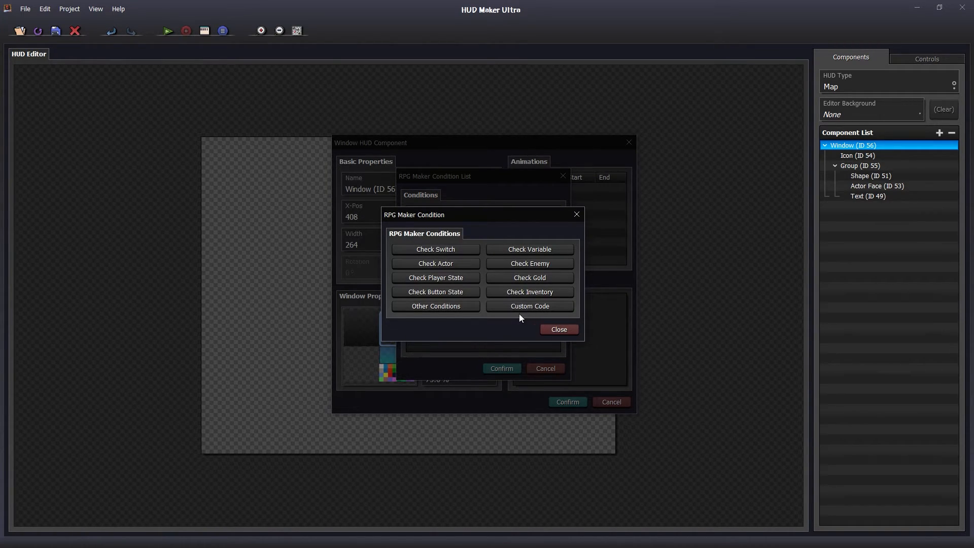
left_click(447, 252)
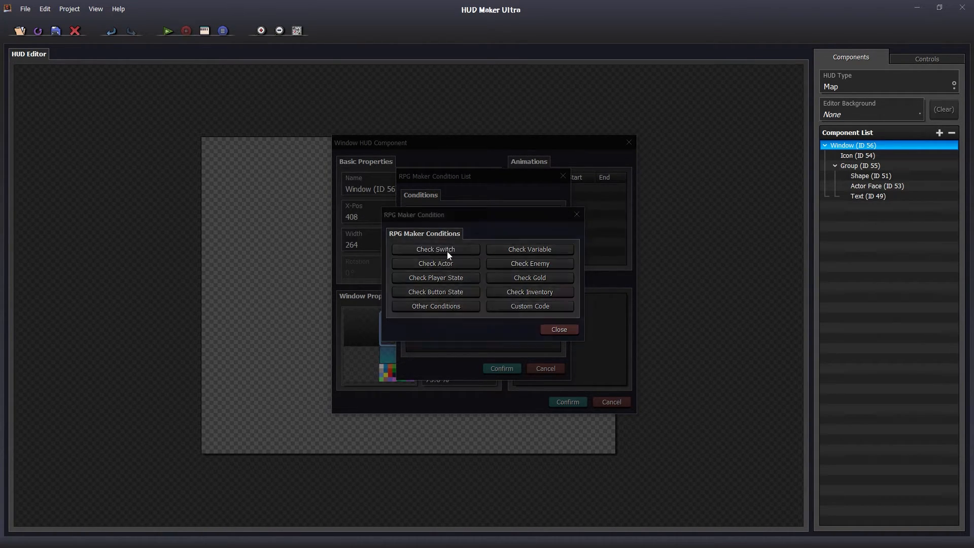
left_click(435, 274)
double_click(534, 239)
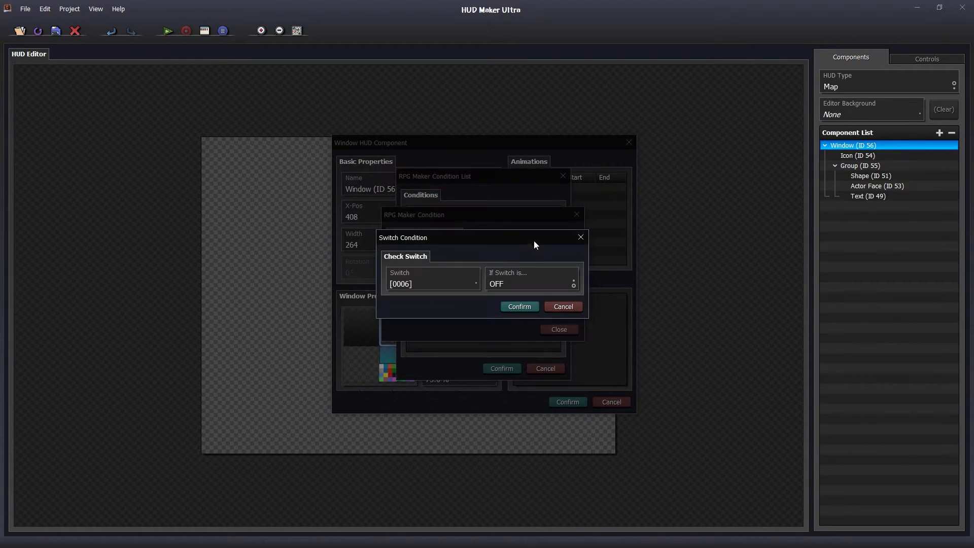
left_click(520, 306)
Step: Add a second display condition to the window component requiring variable 0012 to equal 0
double_click(469, 289)
left_click(513, 251)
left_click(418, 292)
left_click(531, 294)
double_click(530, 294)
left_click(540, 306)
Step: Examine further condition types, including the inventory check for having an armor, without adding any of them
double_click(482, 299)
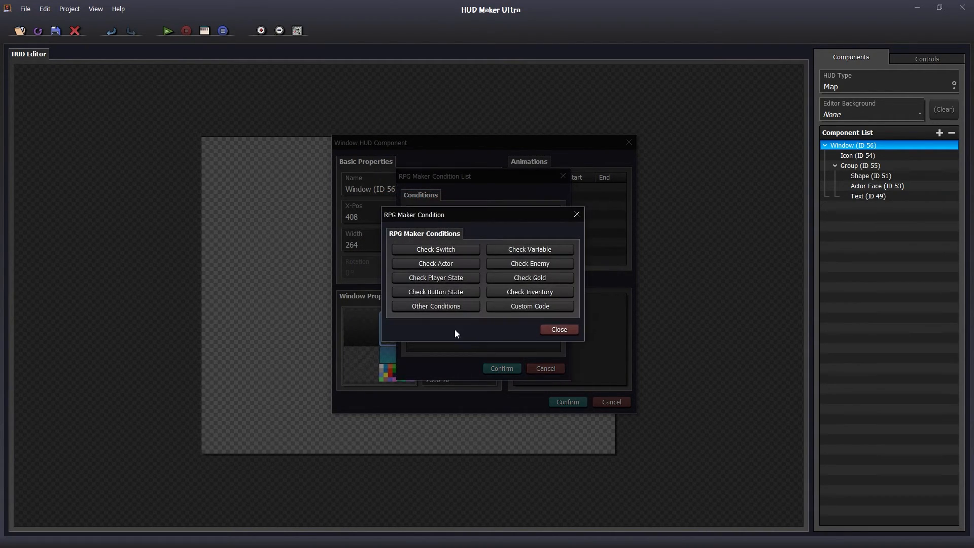
left_click(442, 283)
left_click(437, 283)
left_click(507, 245)
left_click(538, 237)
left_click(537, 291)
left_click(451, 284)
left_click(431, 319)
left_click(521, 283)
left_click(548, 150)
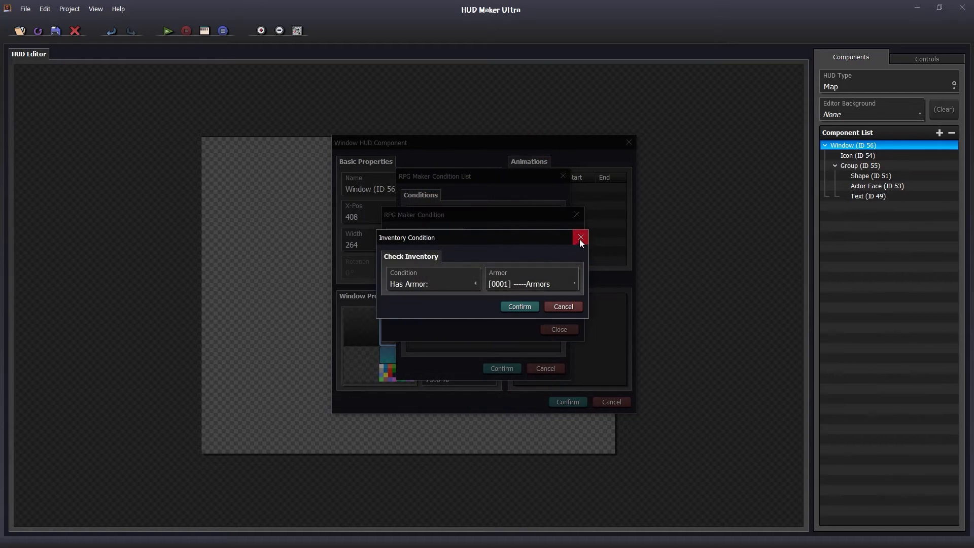
left_click(580, 237)
Step: View the available Other Conditions, then discard the display condition list and close the window component's settings
left_click(460, 308)
left_click(437, 284)
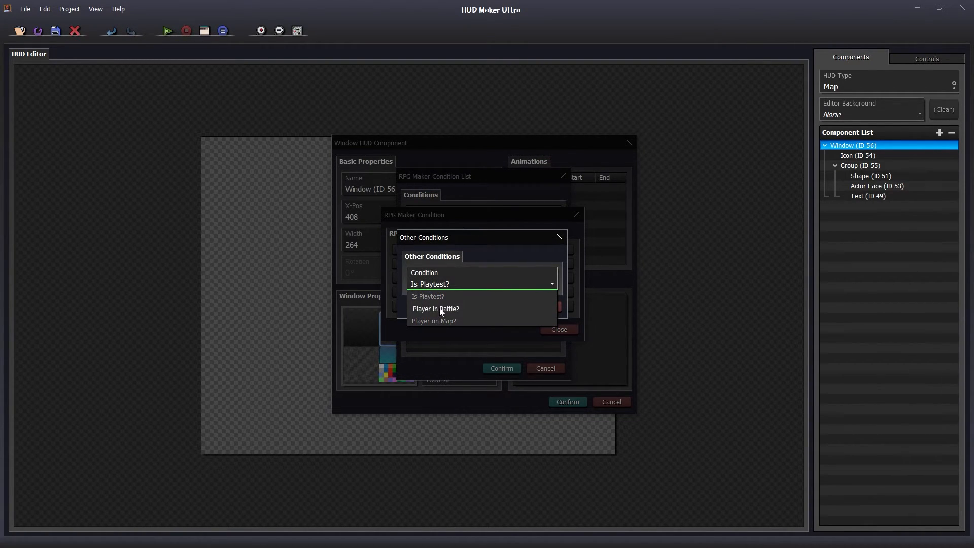
left_click(472, 284)
left_click(559, 237)
left_click(577, 215)
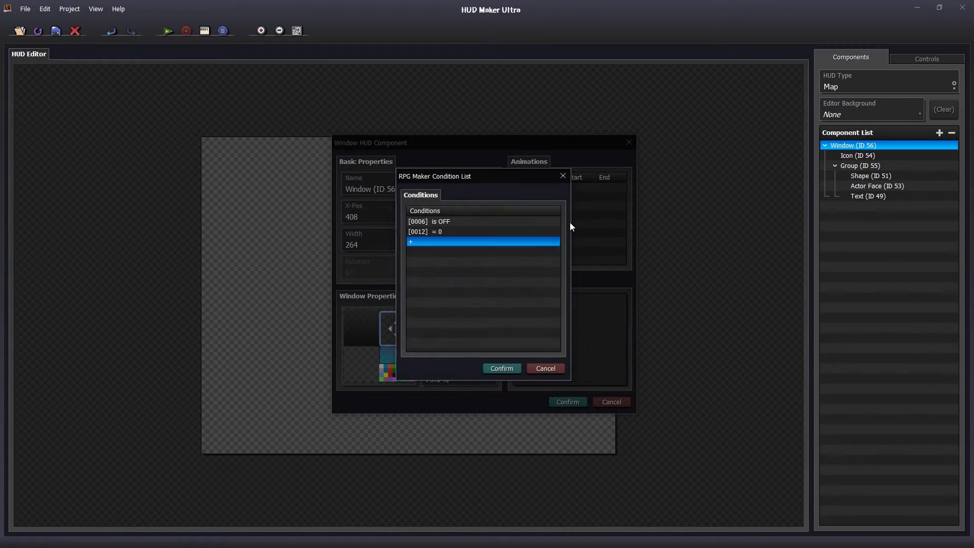
left_click(564, 176)
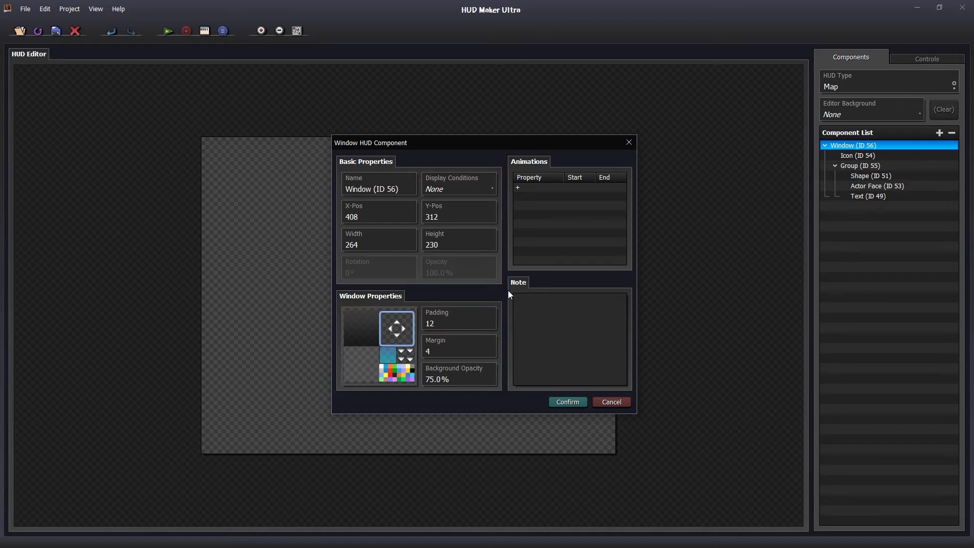
left_click(571, 404)
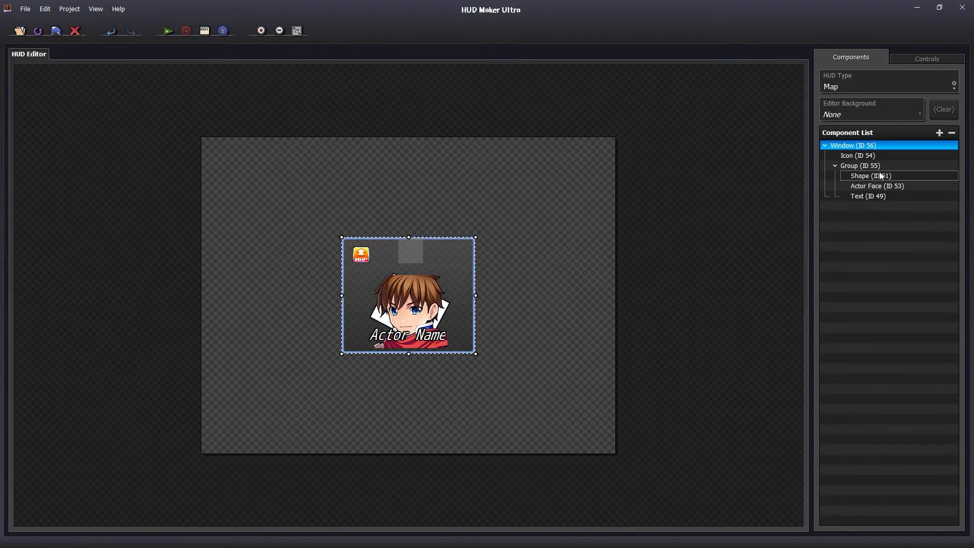
left_click(560, 284)
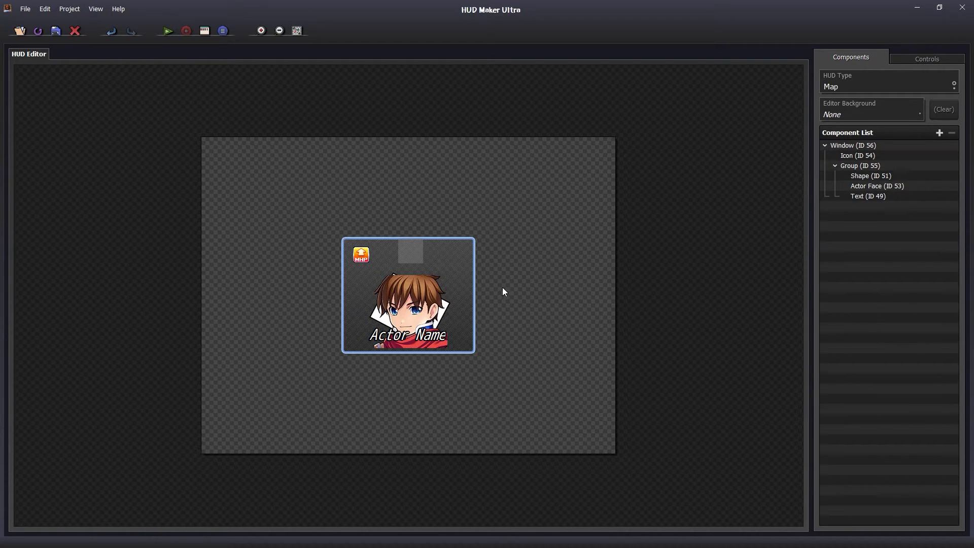
Step: Review the window component's settings unchanged, then move it straight across to the right part of the canvas
double_click(470, 272)
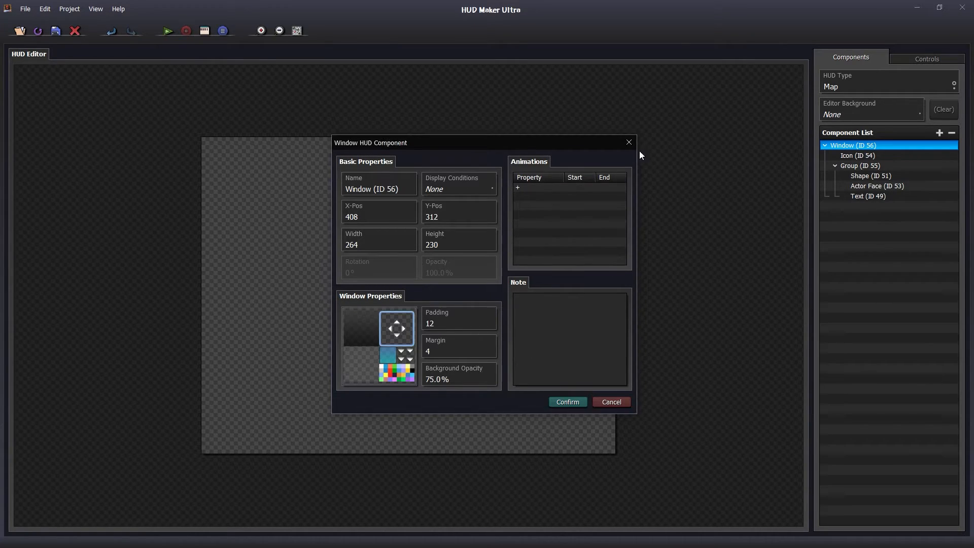
left_click(568, 402)
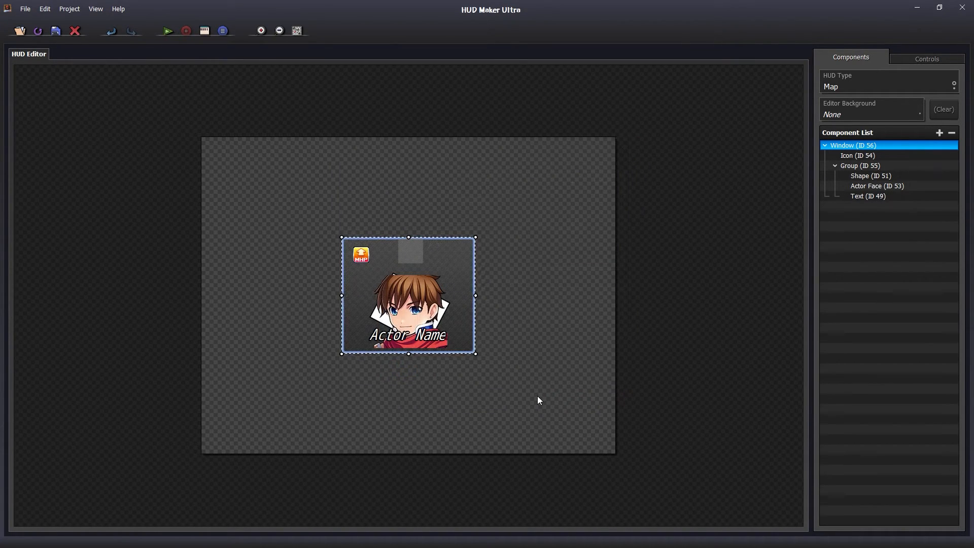
left_click_drag(460, 278, 564, 278)
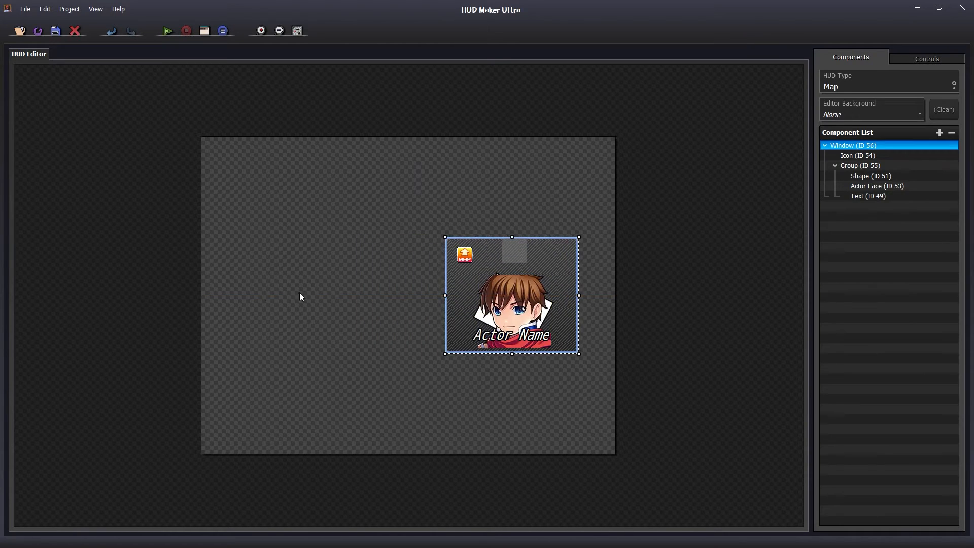
Step: Add a shape component on the empty left side of the canvas and give it a purple shape color
double_click(253, 294)
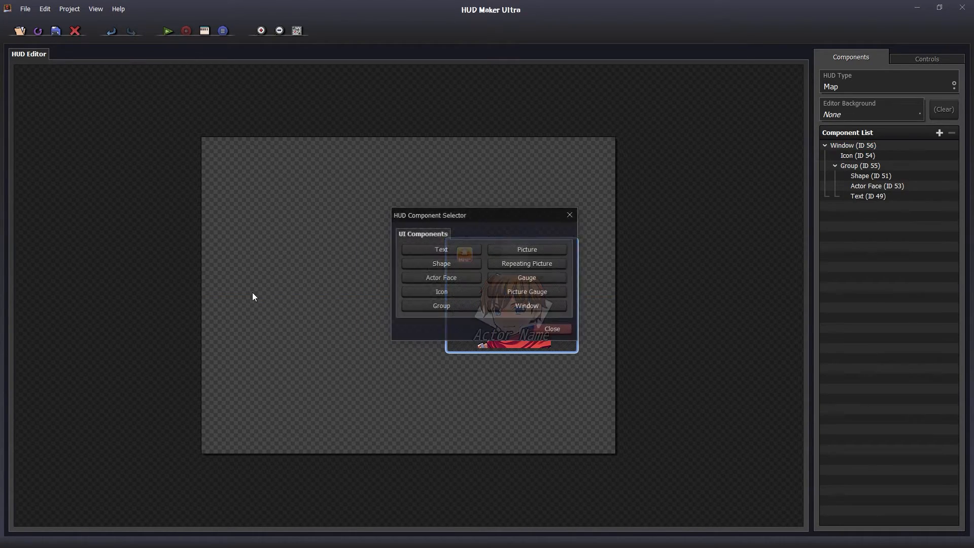
left_click(436, 264)
left_click(381, 383)
left_click(491, 215)
left_click(551, 379)
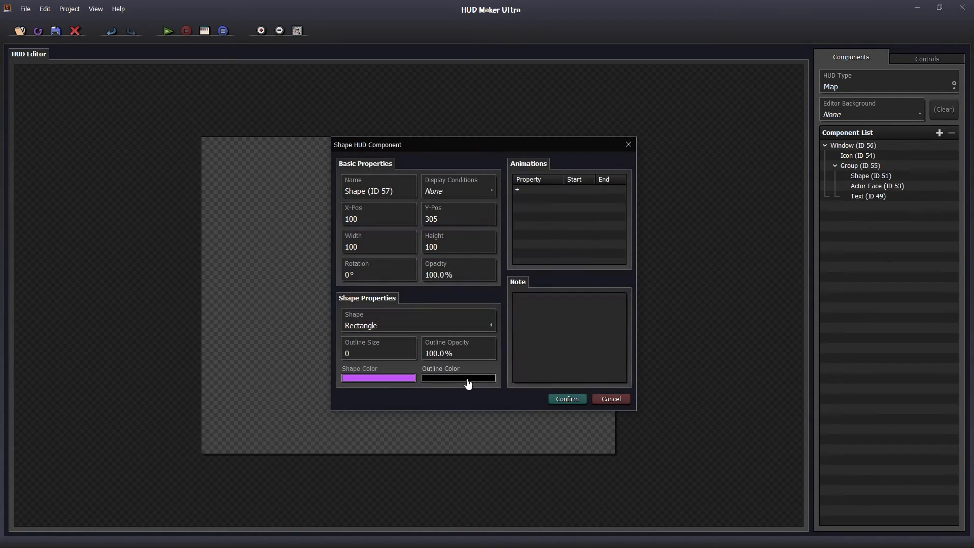
Step: Give the new rectangle a green #57b53a outline with size 4, and confirm the component
left_click(482, 380)
left_click(600, 189)
left_click(555, 218)
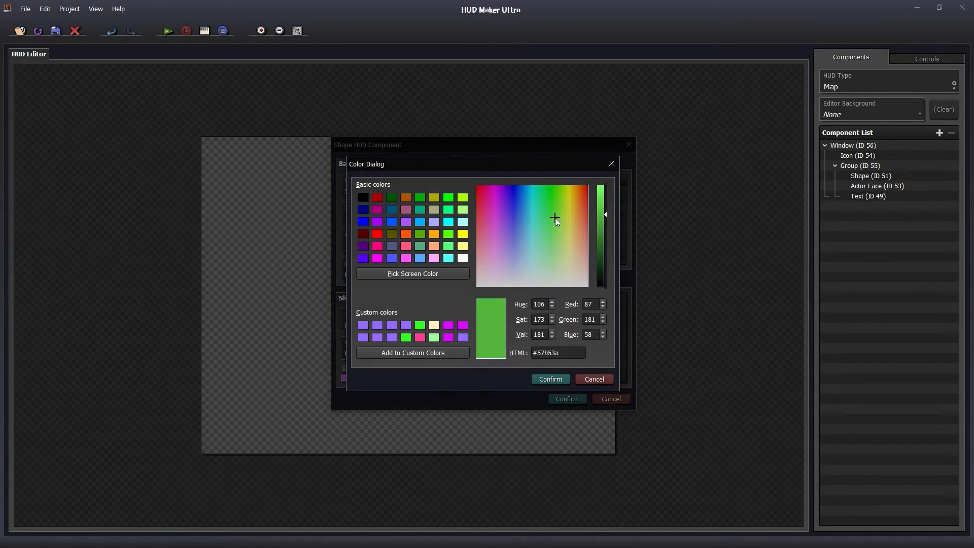
left_click(550, 379)
left_click(350, 354)
type("4")
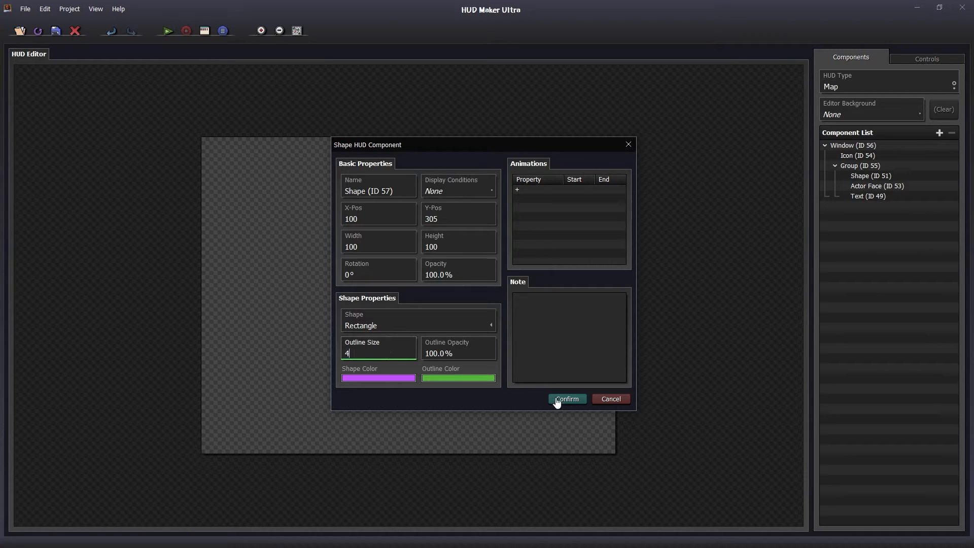
left_click(563, 398)
Step: Shrink the purple rectangle to a width of about 68 and place it at an X position of about 157
left_click(278, 312)
mouse_move(277, 312)
left_mouse_down()
mouse_move(260, 293)
mouse_move(284, 304)
left_mouse_up()
left_click(278, 317)
left_click(275, 320)
Step: Add a repeating rotation animation to the purple rectangle with an end rotation of 360°
double_click(285, 303)
double_click(581, 228)
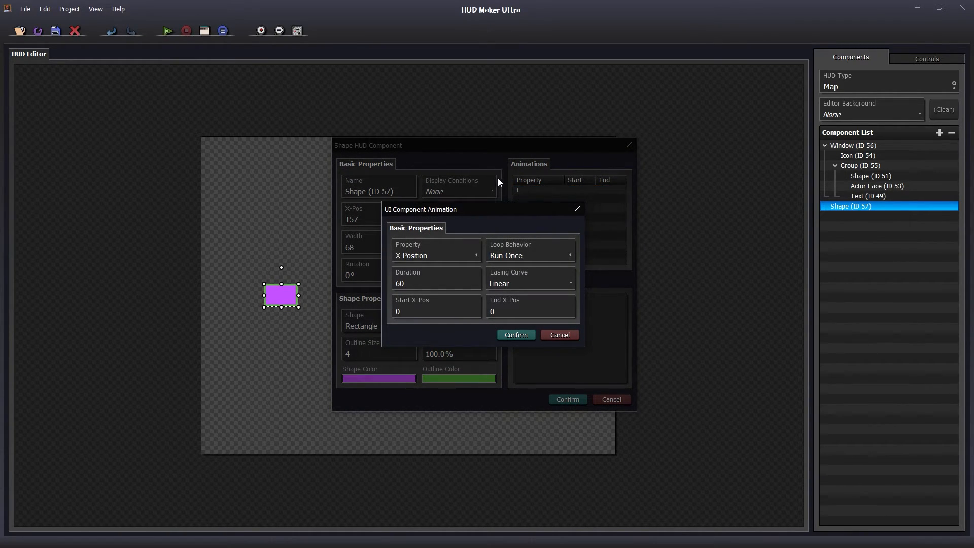
left_click(446, 254)
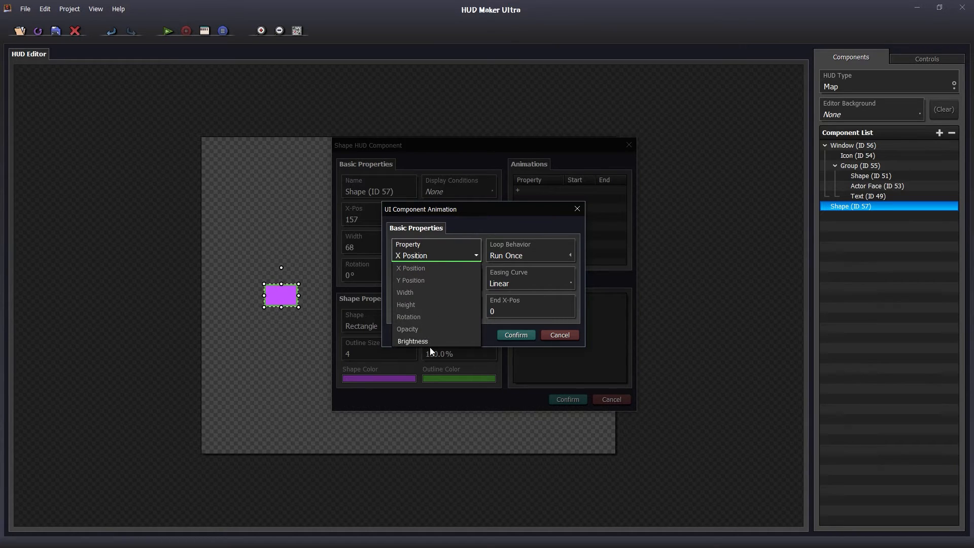
left_click(413, 317)
left_click(521, 250)
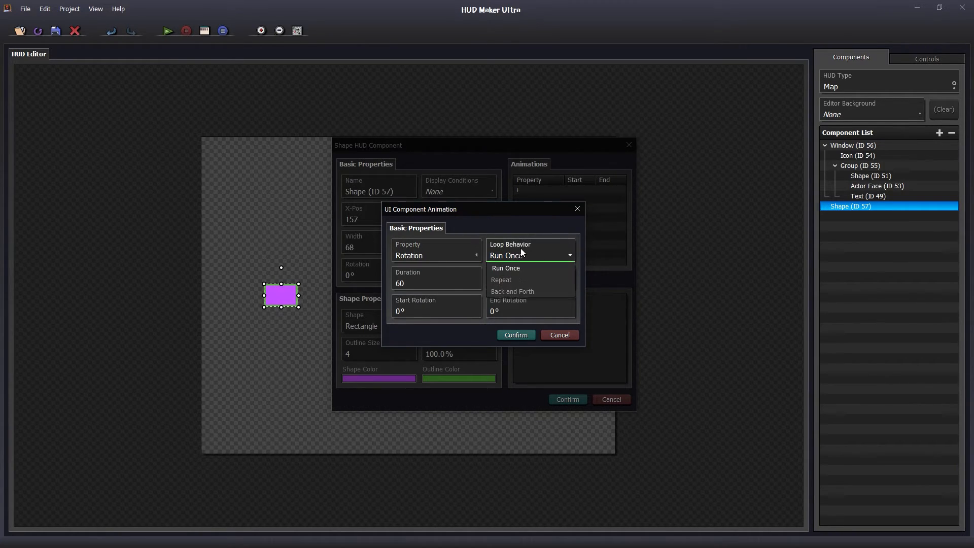
left_click(516, 279)
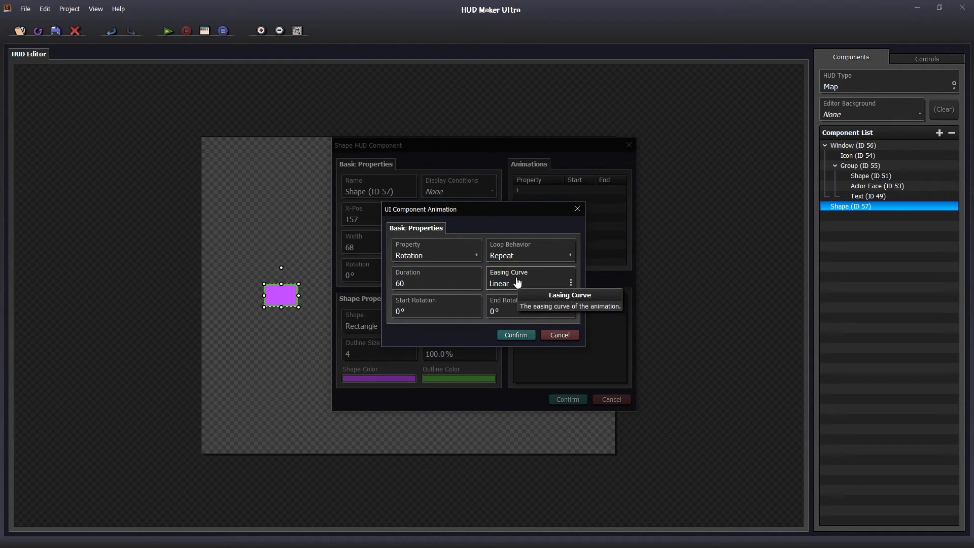
left_click(518, 312)
type("360")
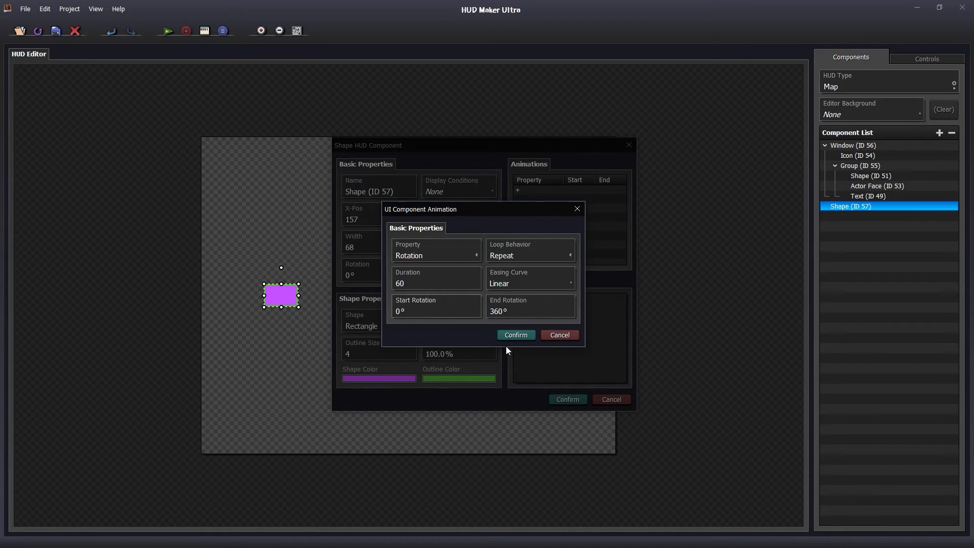
left_click(515, 335)
left_click(567, 399)
Step: Save and playtest the game, walking around the map to check the rectangle's rotation animation, then close the game
left_click(168, 30)
left_click(432, 294)
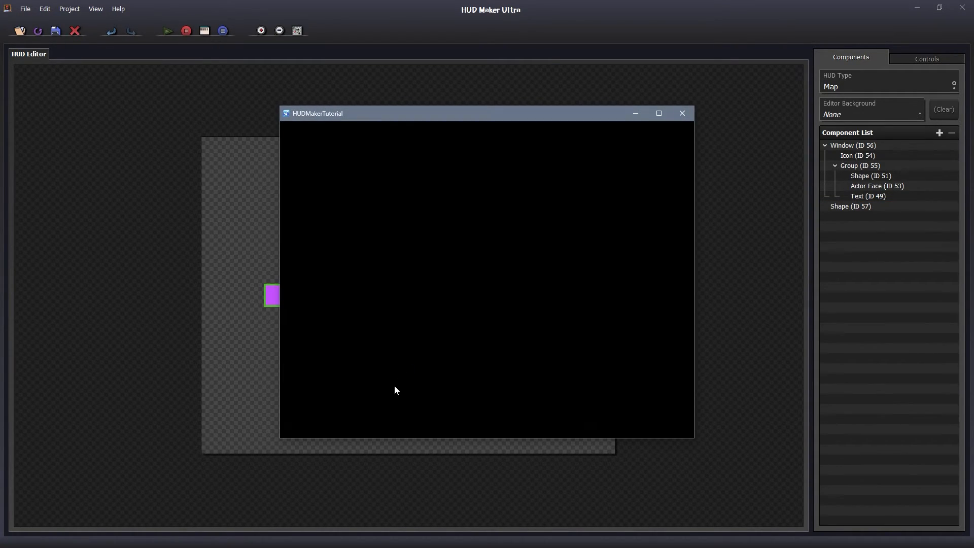
left_click(459, 327)
left_click(429, 375)
left_click(454, 338)
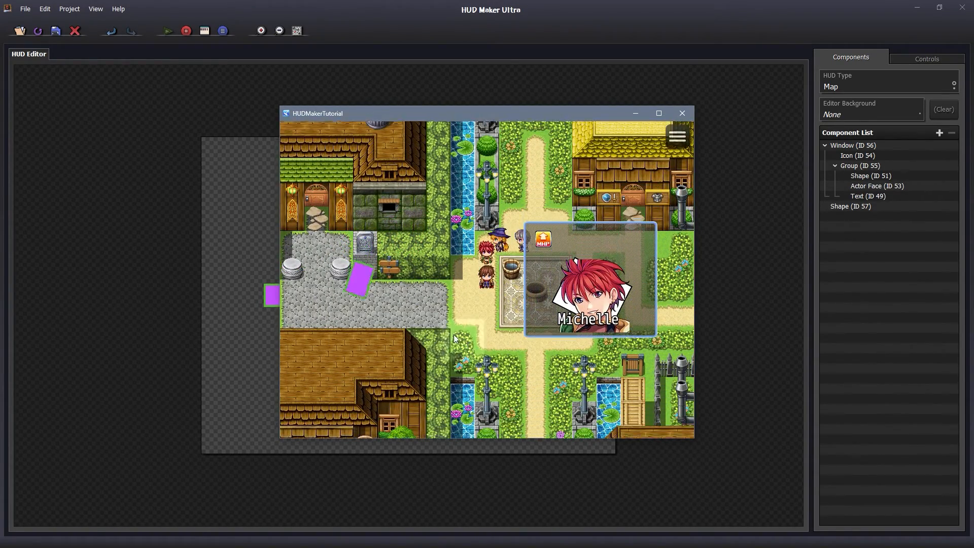
left_click(386, 253)
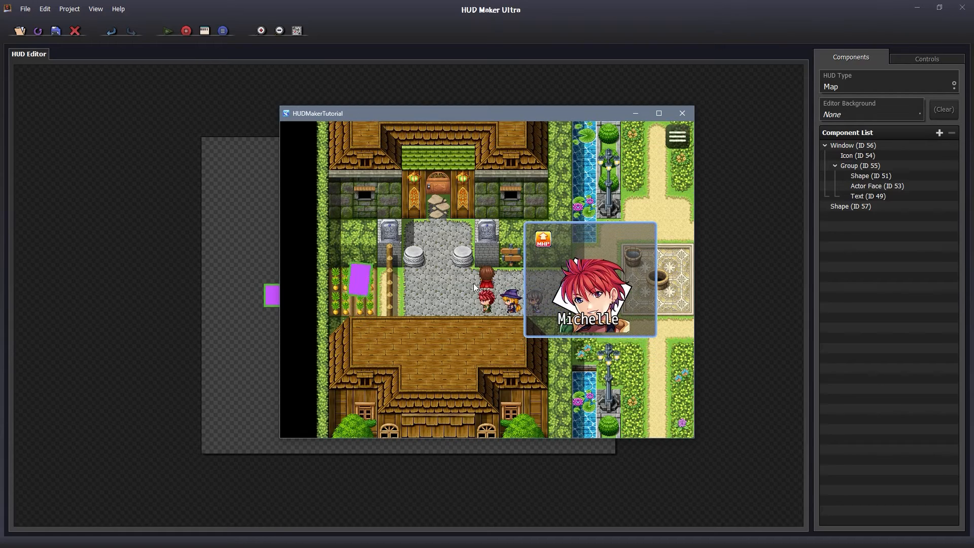
left_click(503, 296)
left_click(481, 265)
left_click(494, 297)
left_click(508, 265)
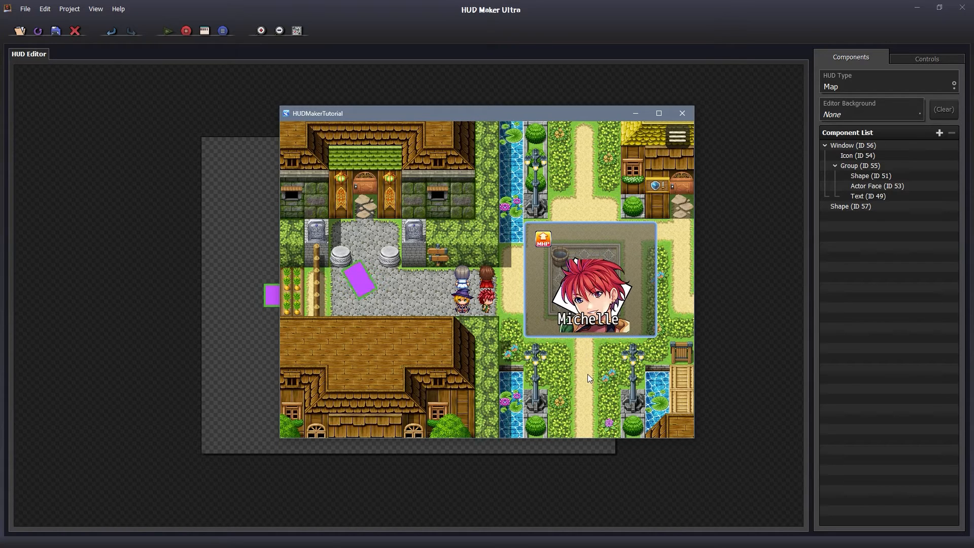
left_click(682, 113)
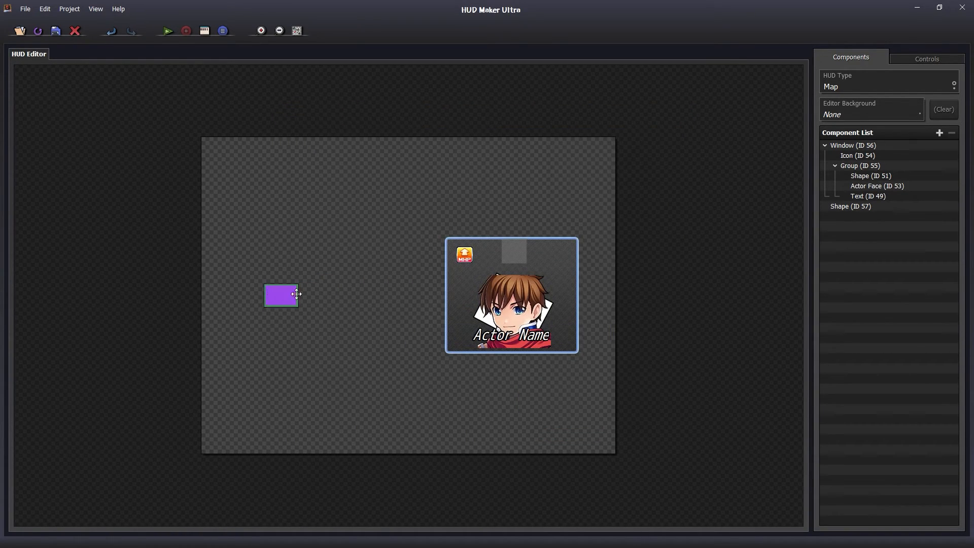
Step: Add an Openness animation to the window component with a start openness of 0%
double_click(449, 279)
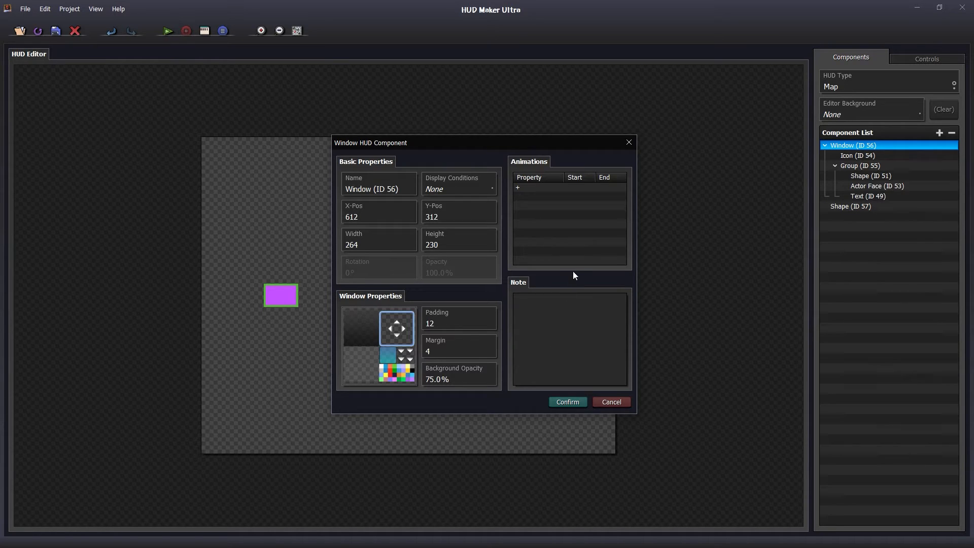
double_click(598, 231)
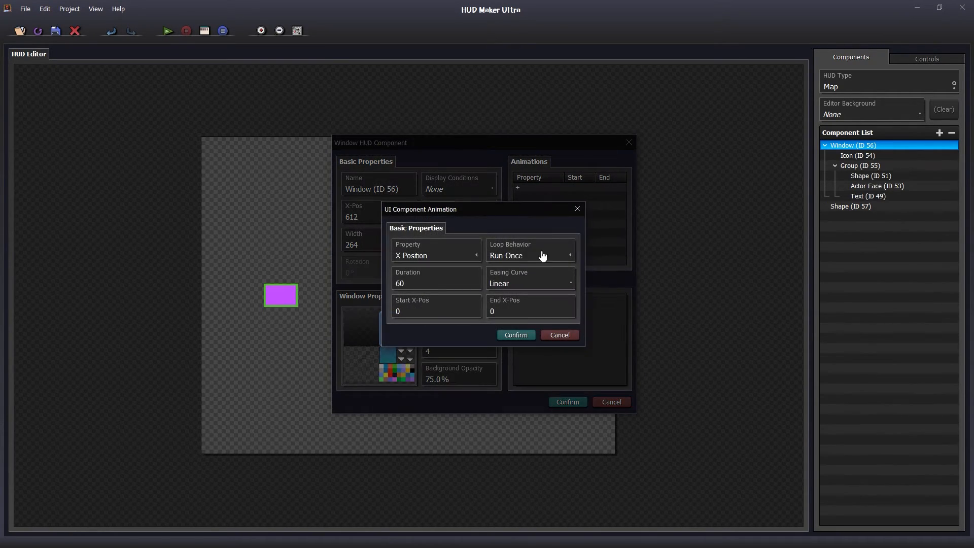
left_click(451, 254)
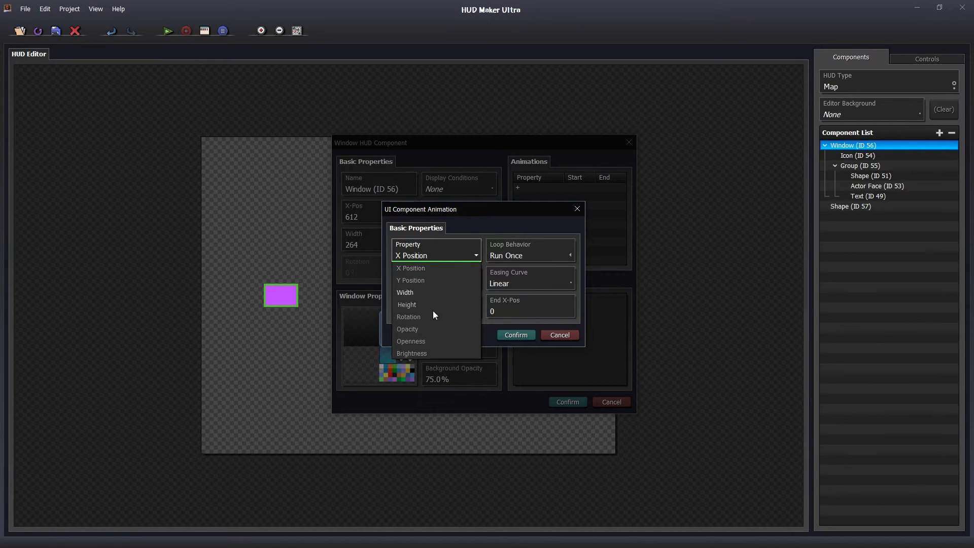
left_click(424, 345)
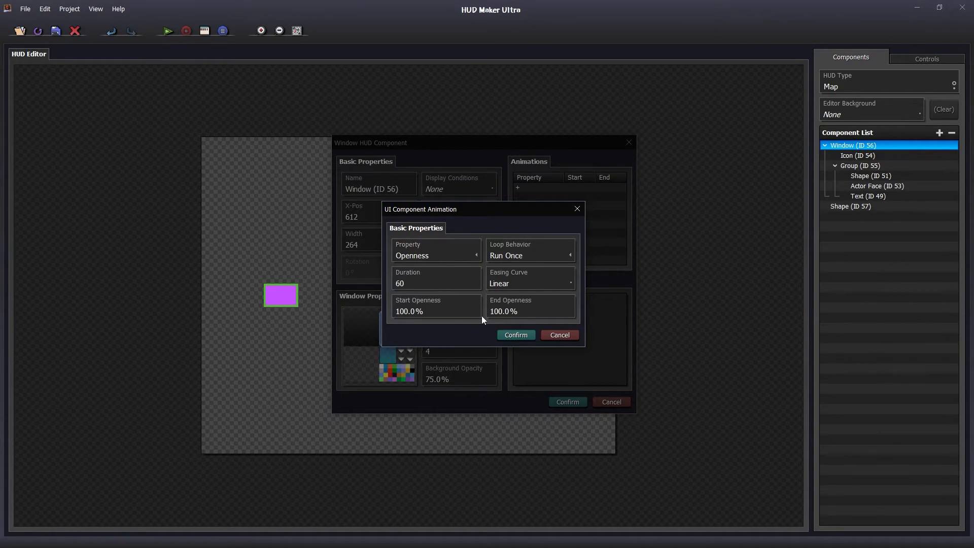
left_click(436, 310)
type("0")
left_click(515, 335)
left_click(567, 401)
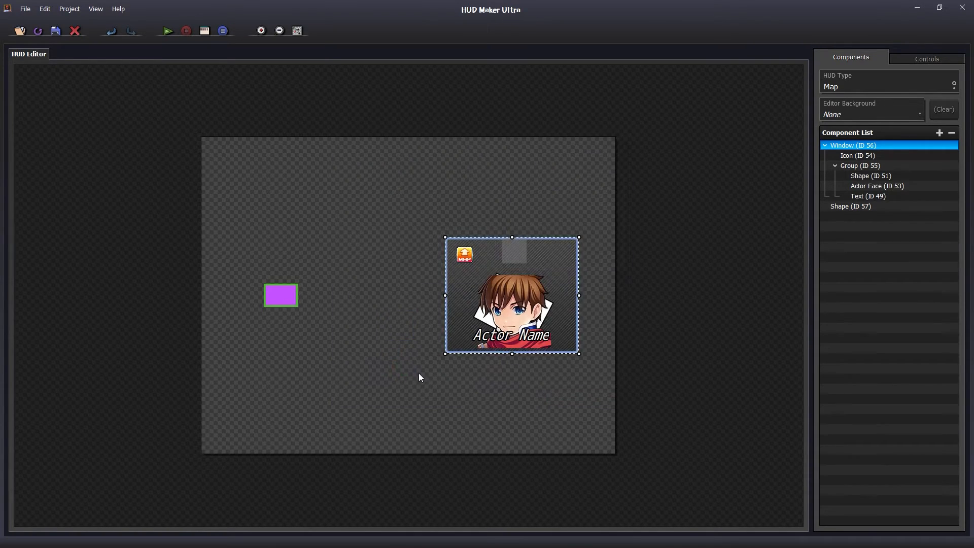
Step: Save and playtest the game to check the window's opening animation, then close the game
left_click(167, 31)
left_click(436, 291)
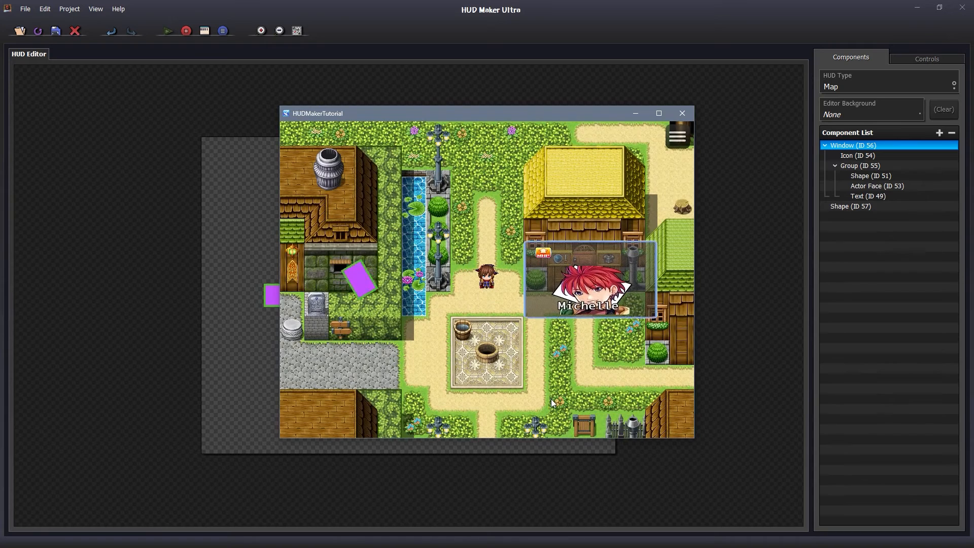
left_click(681, 113)
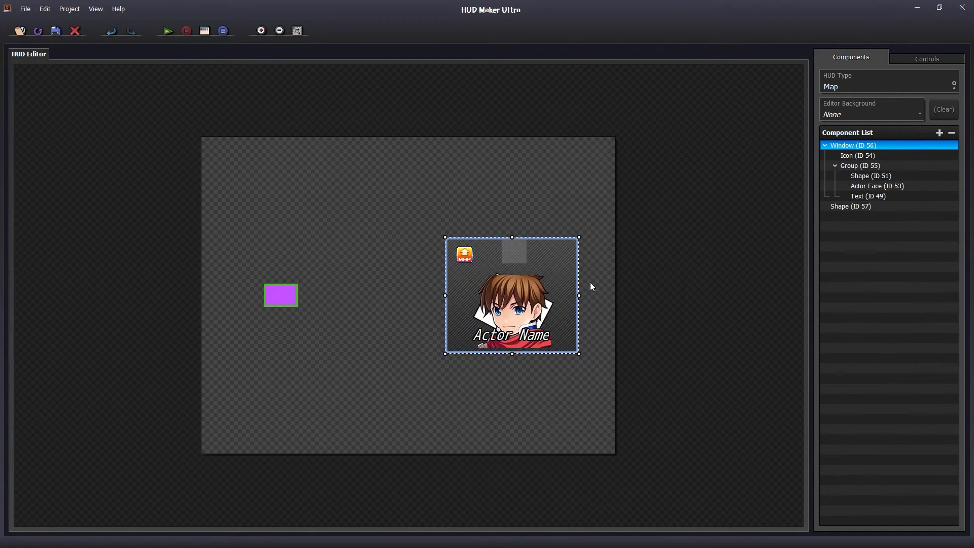
Step: Edit the window's Openness animation to a duration of 30 with a Bounce easing curve of type Ease-Out
double_click(561, 272)
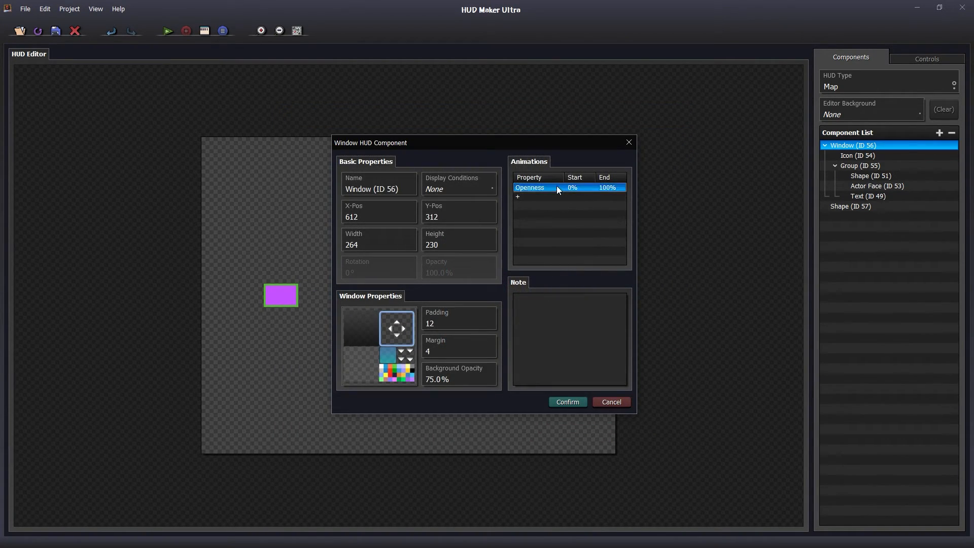
double_click(556, 187)
left_click(441, 283)
type("30")
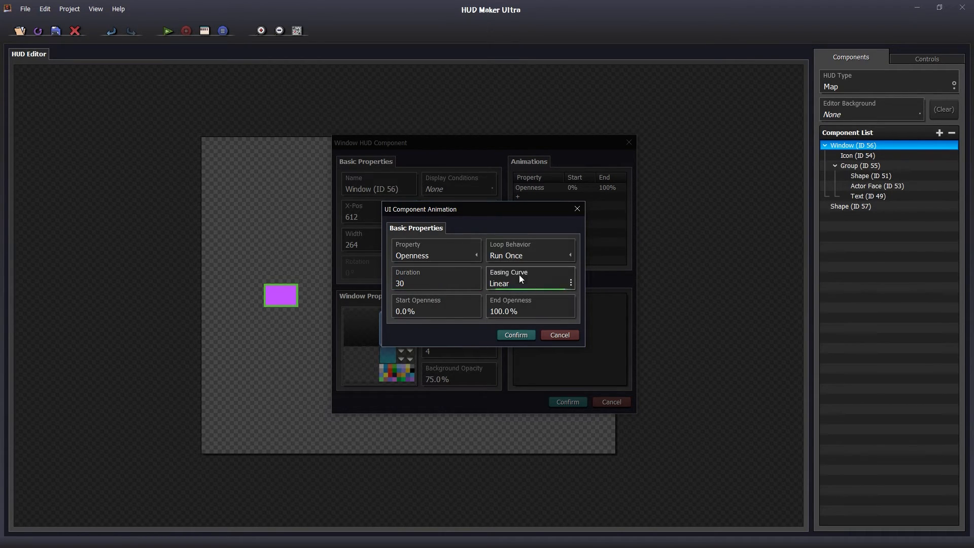
left_click(521, 282)
left_click(476, 332)
left_click(478, 194)
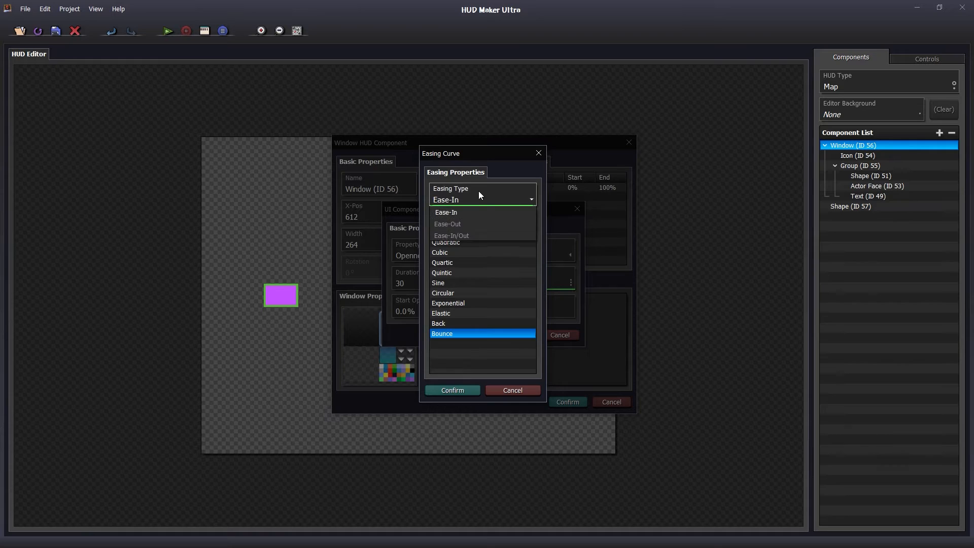
left_click(467, 224)
left_click(464, 392)
left_click(513, 336)
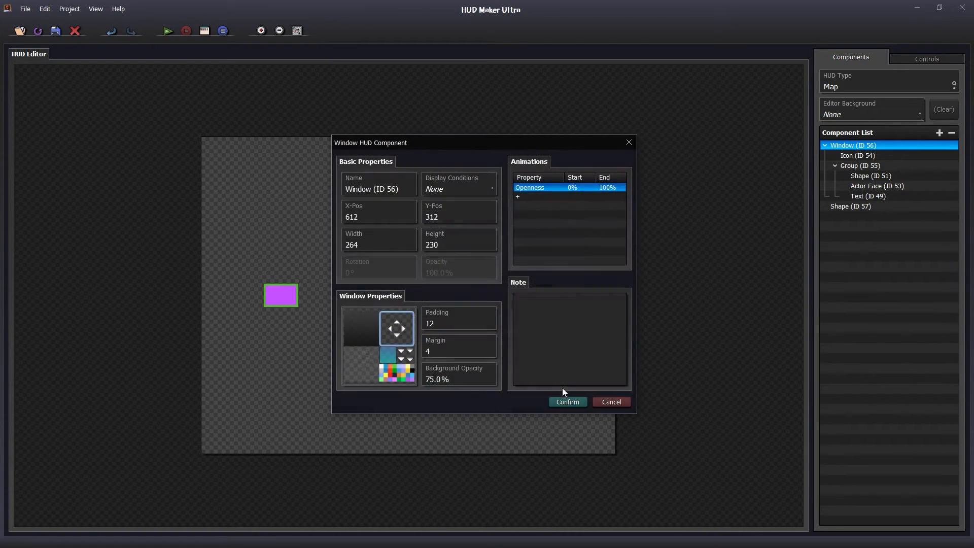
left_click(567, 402)
Step: Save and playtest the game with the revised window animation, walking the party through the village, then close the game
left_click(168, 30)
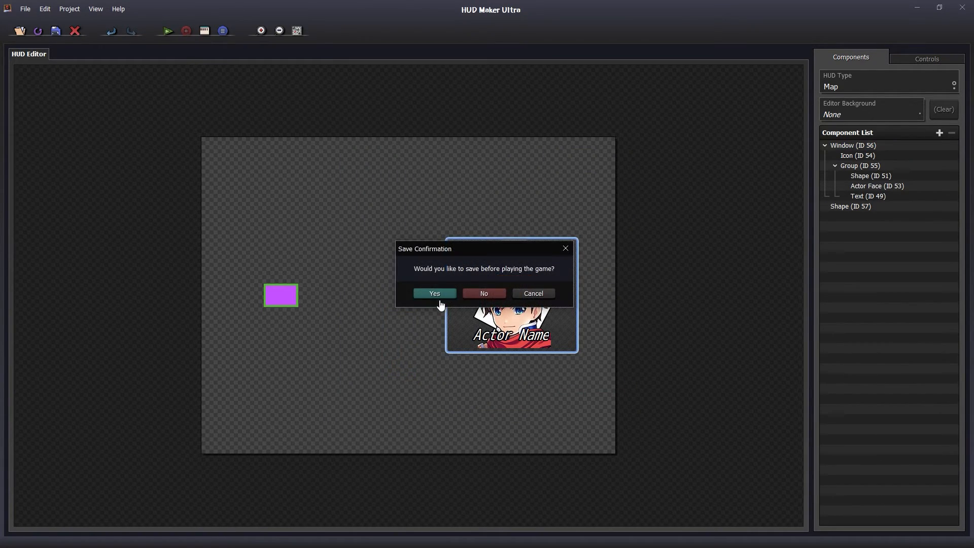
left_click(435, 294)
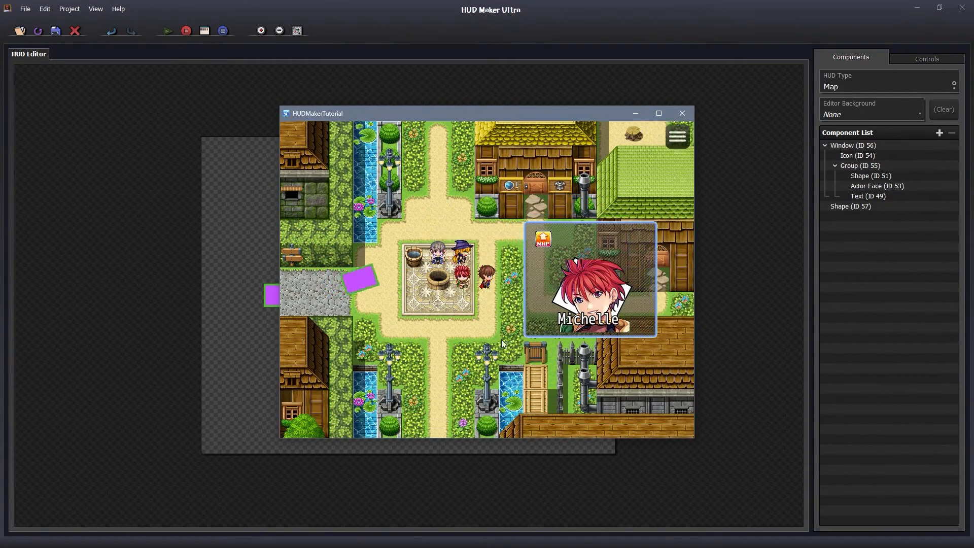
right_click(494, 338)
right_click(494, 339)
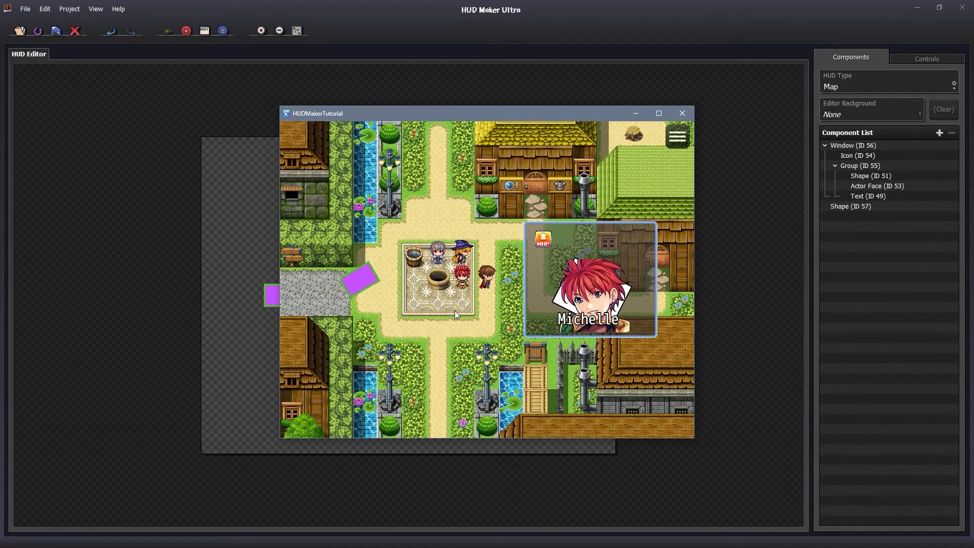
left_click(439, 331)
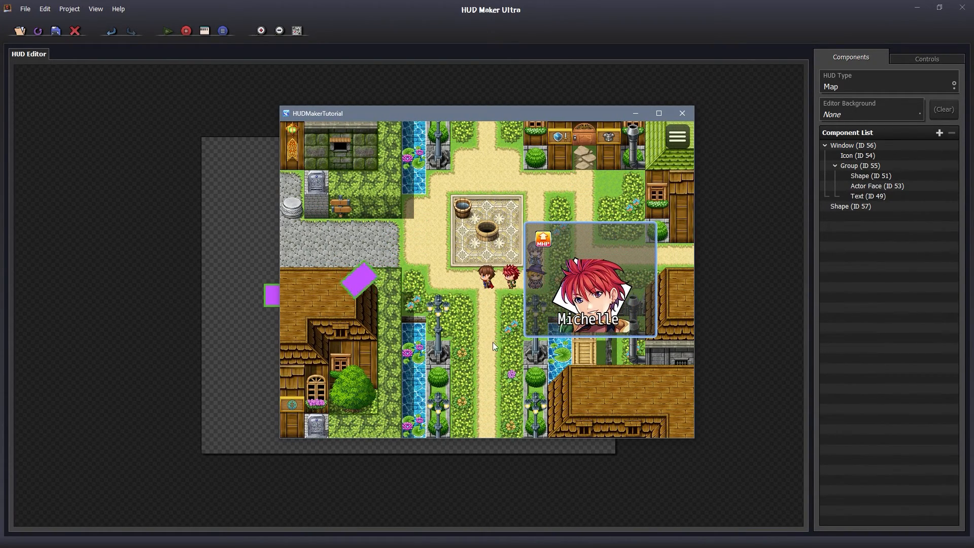
left_click(490, 347)
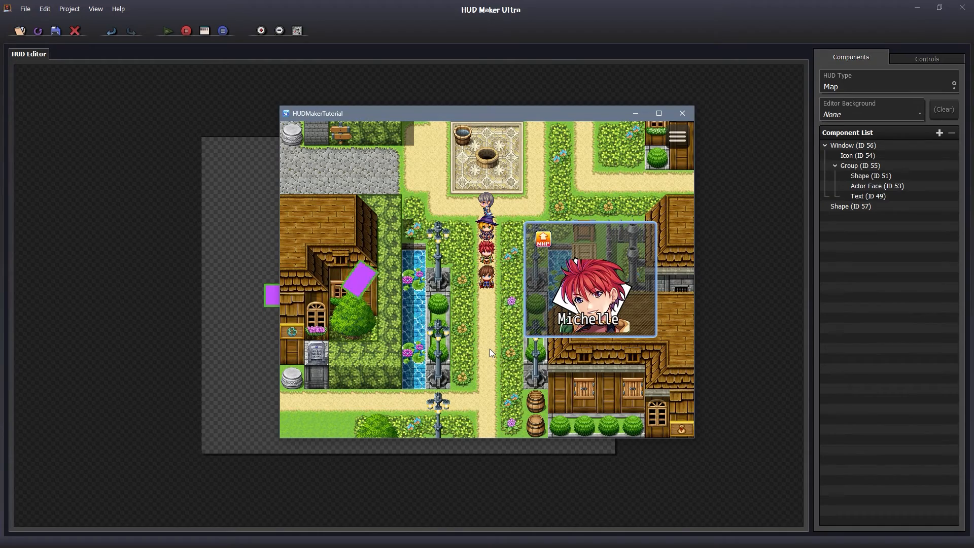
left_click(489, 348)
right_click(498, 372)
right_click(496, 373)
left_click(496, 368)
left_click(446, 358)
left_click(466, 284)
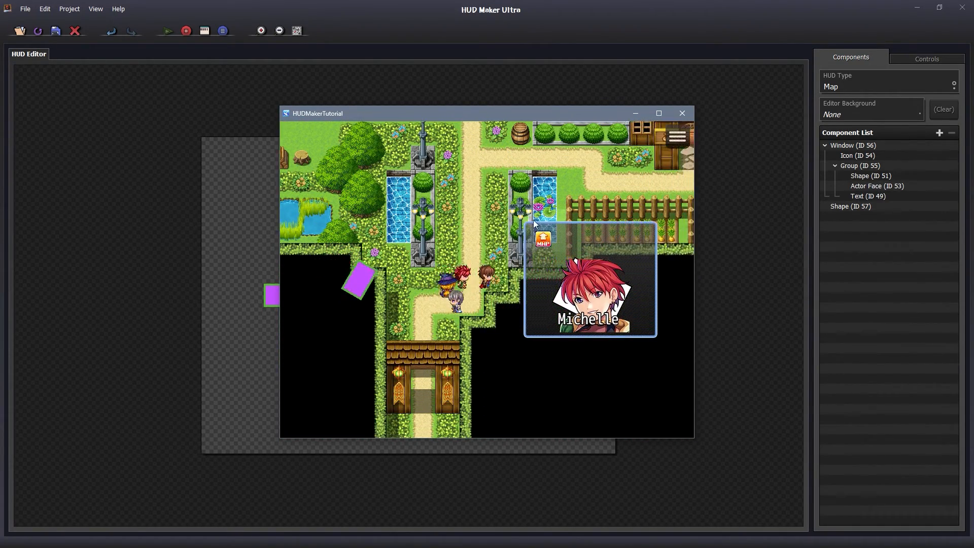
left_click(477, 246)
left_click(472, 221)
left_click(473, 203)
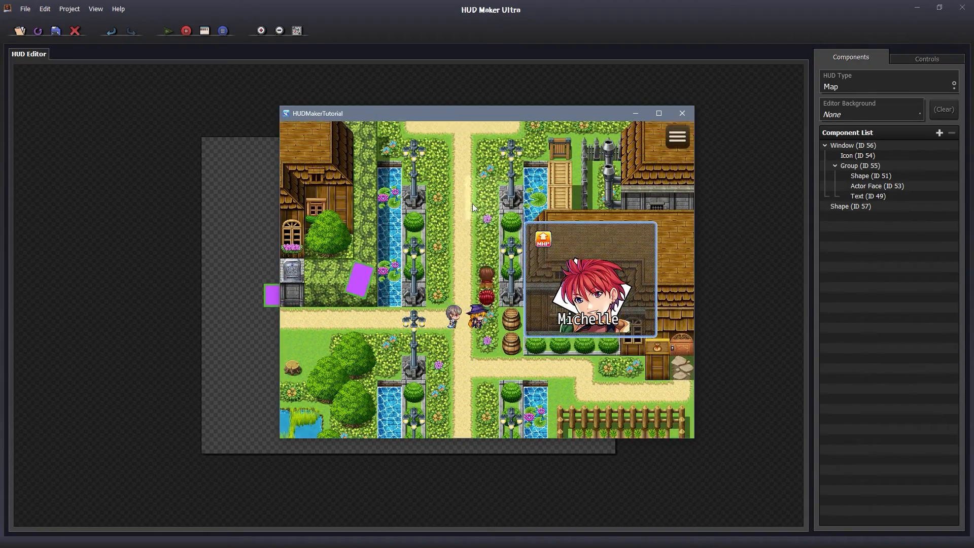
left_click(464, 209)
left_click(500, 193)
left_click(520, 226)
left_click(479, 205)
left_click(461, 315)
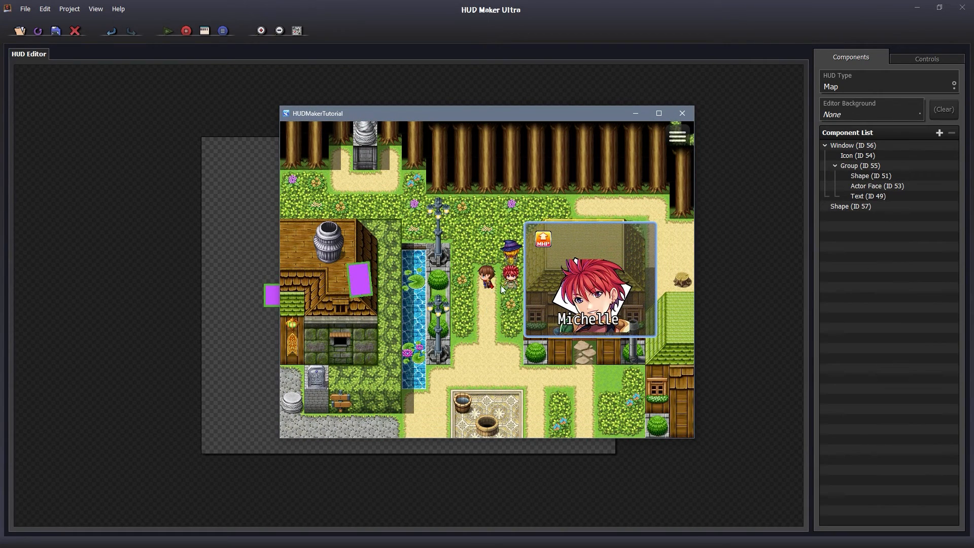
left_click(682, 113)
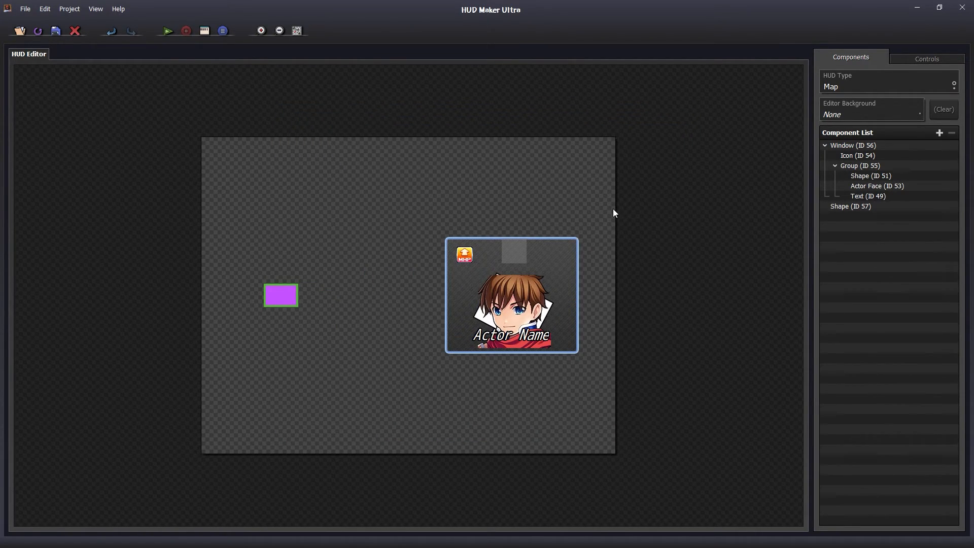
Step: Switch the edited HUD type from Map to Battle
left_click(867, 84)
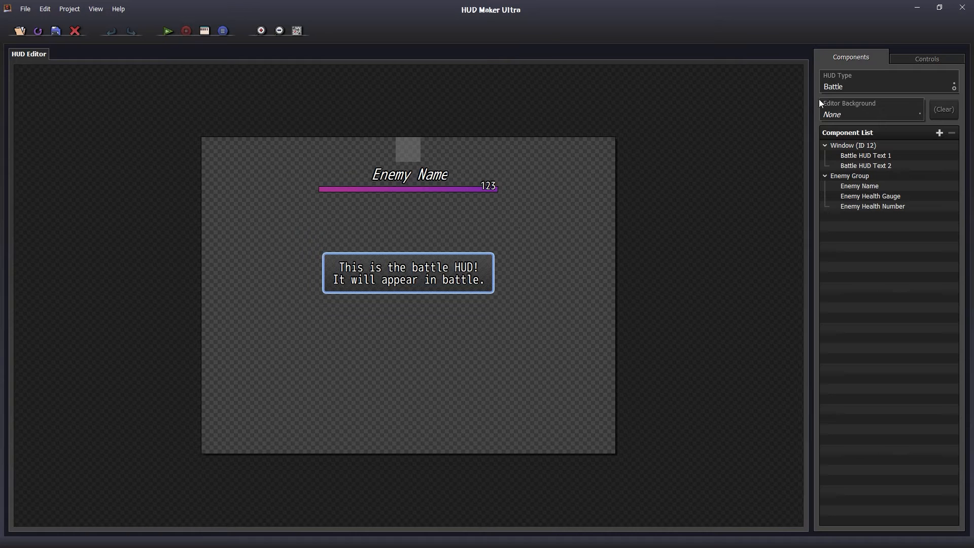
Step: Switch the HUD type back to Map, and in RPG Maker MZ turn on the SRD_HUDMakerUltra plugin's Enable Screenshots parameter
left_click(833, 90)
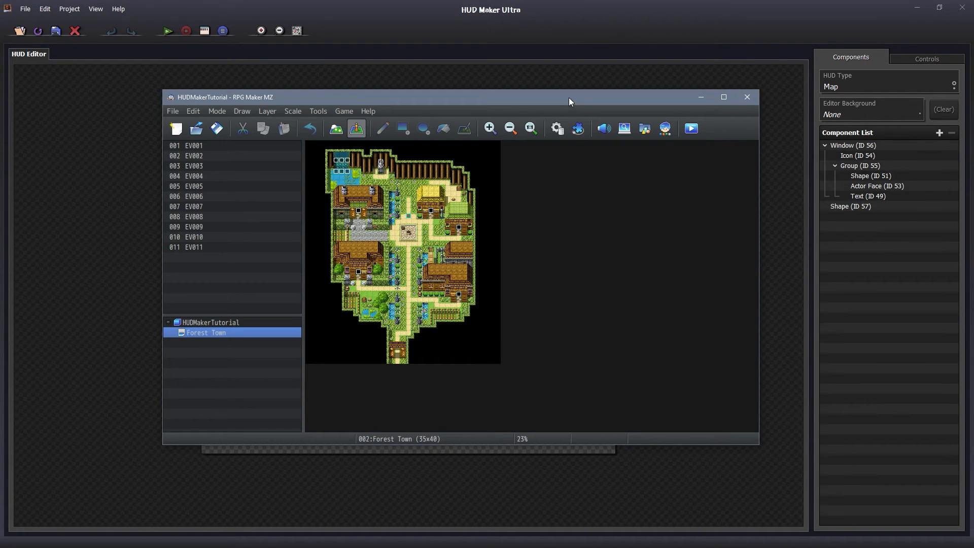
double_click(568, 97)
left_click(415, 35)
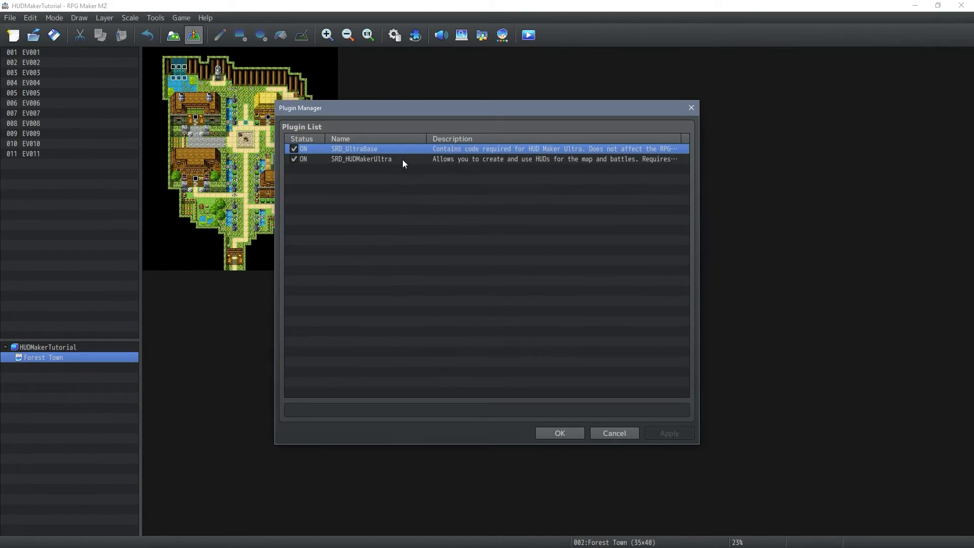
double_click(402, 160)
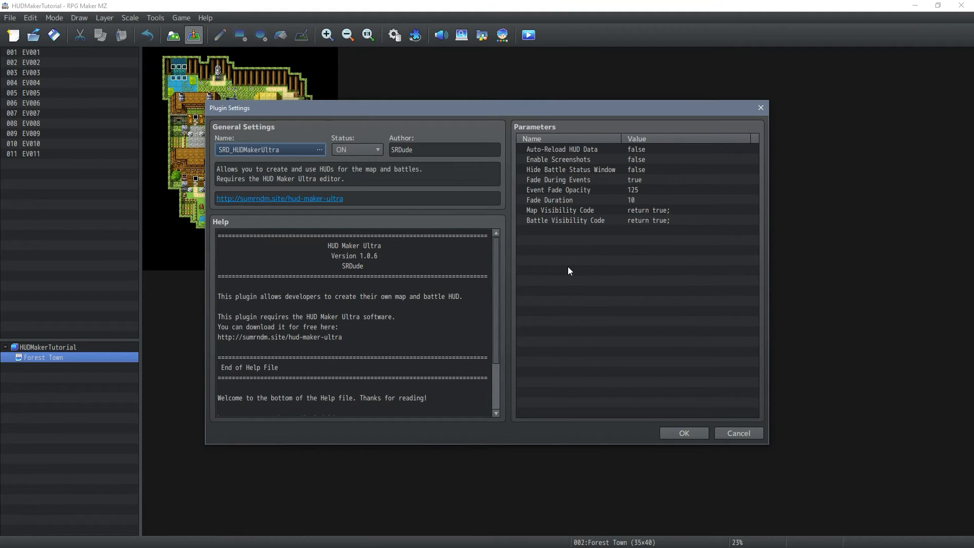
double_click(553, 160)
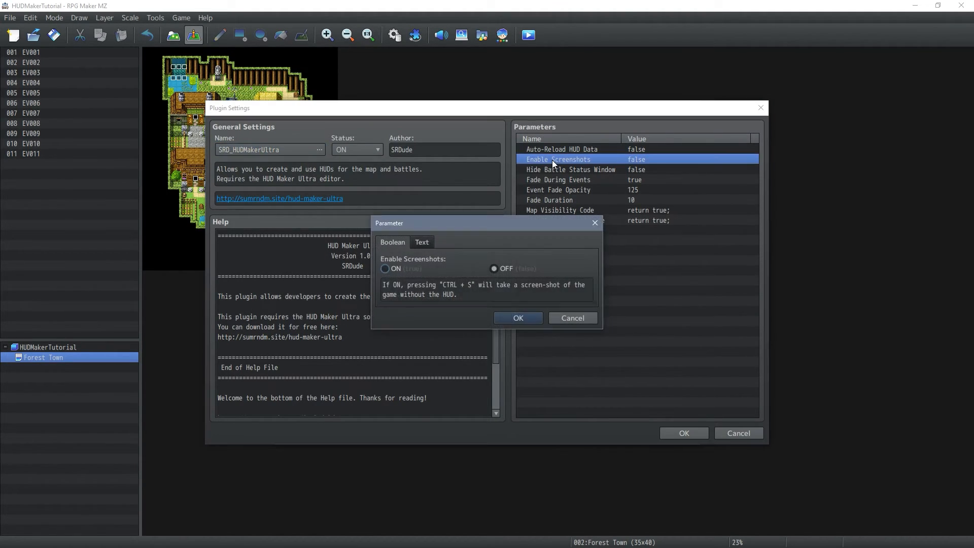
left_click(399, 268)
left_click(515, 317)
left_click(677, 433)
left_click(659, 434)
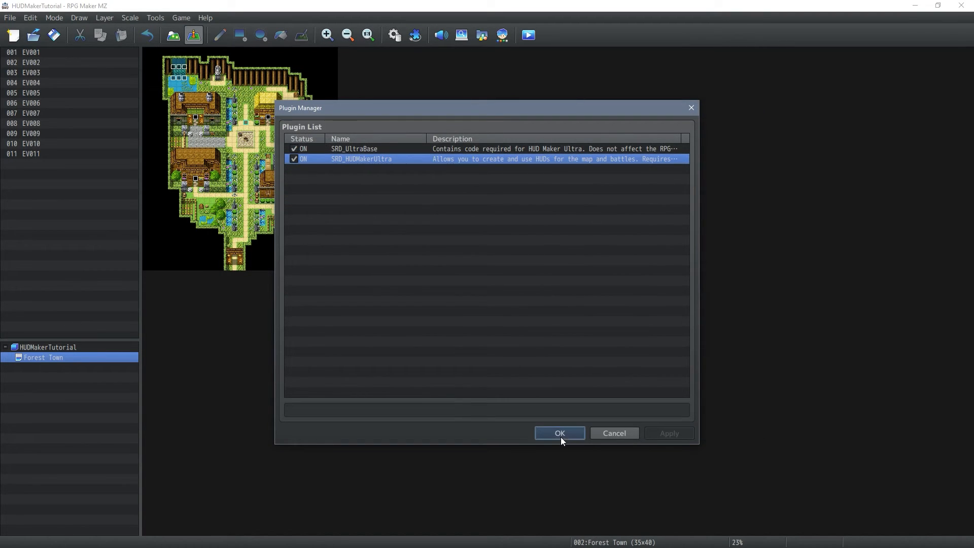
left_click(561, 435)
Step: Playtest a new game, save a HUD-free capture as Screenshot.png in the project folder, and close the game
key("ctrl+r")
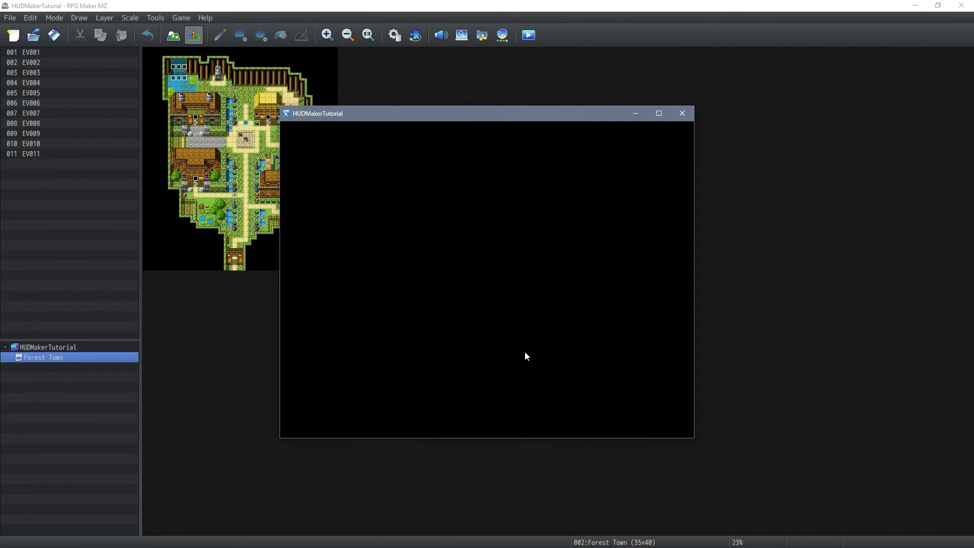
left_click(488, 329)
key("F7")
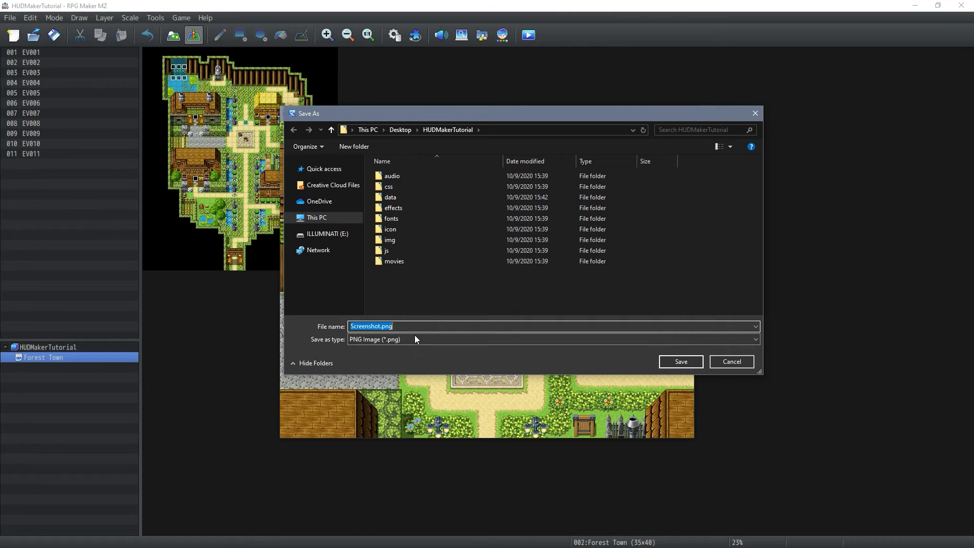
left_click(682, 362)
left_click(681, 113)
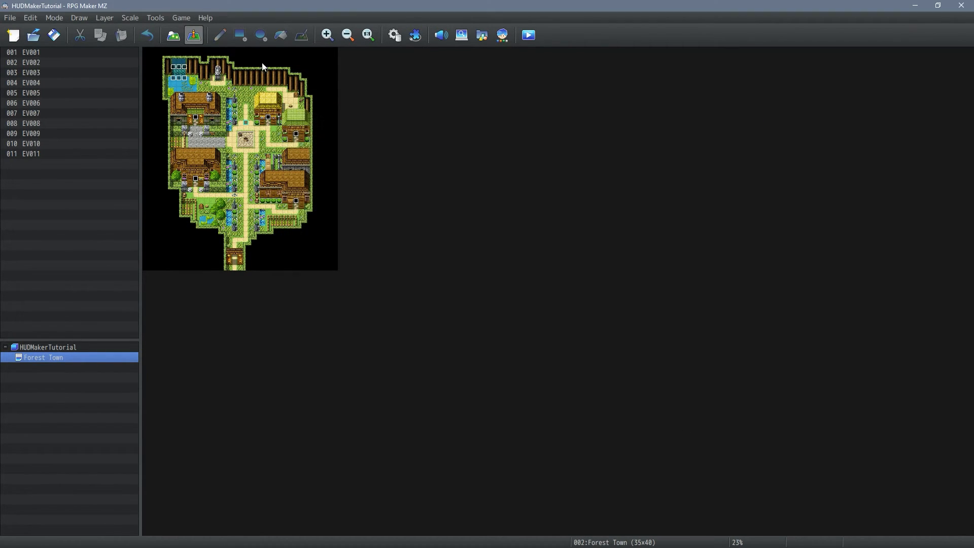
Step: Open the game's project folder, copy its path, and preview Screenshot.png before closing both windows
left_click(179, 19)
left_click(190, 52)
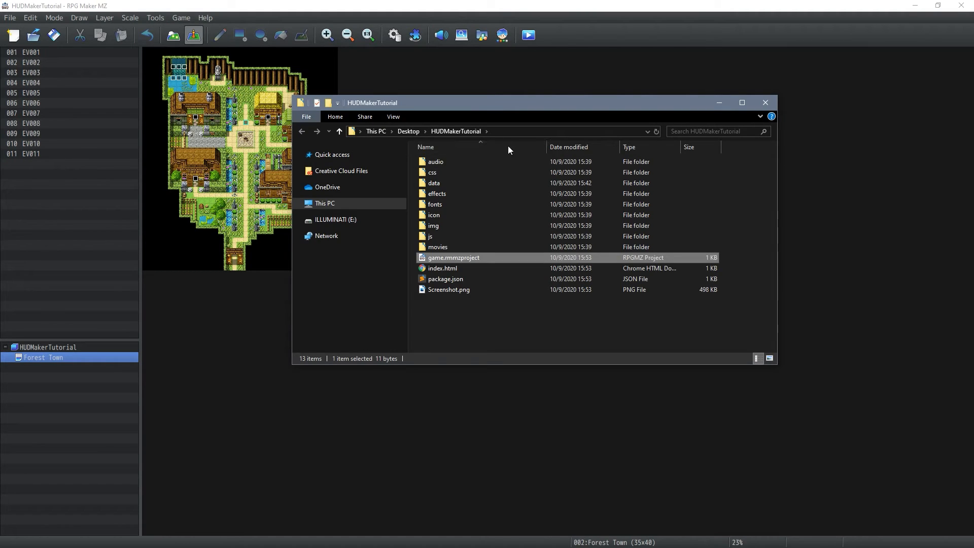
left_click(506, 127)
left_click(464, 289)
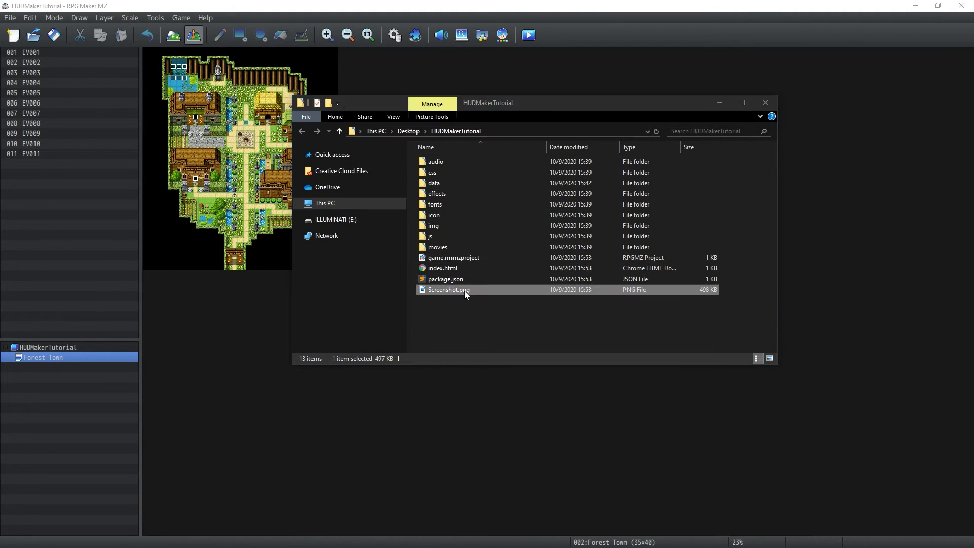
key("Return")
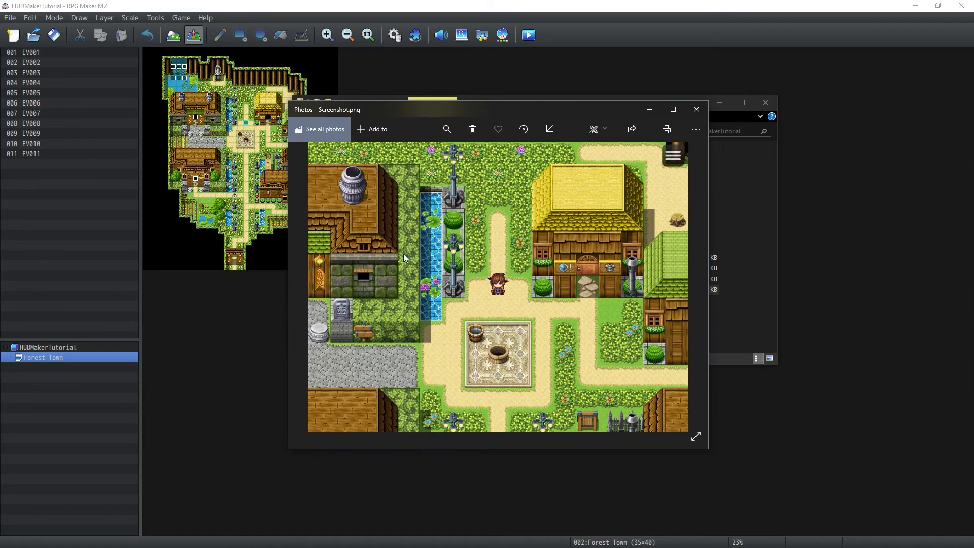
left_click(698, 109)
left_click(763, 104)
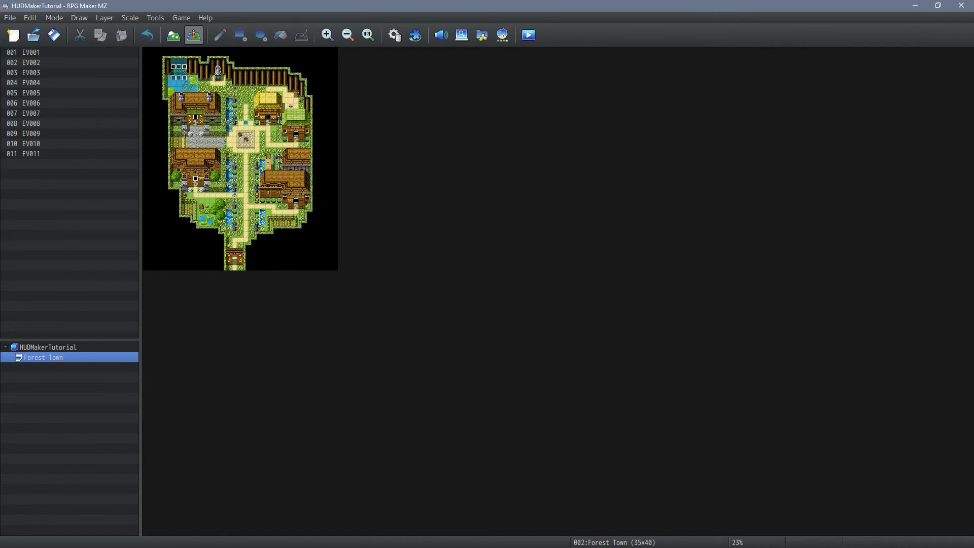
Step: Switch to HUD Maker Ultra and set Screenshot.png from the project folder as the map HUD's editor background
key("alt+Tab")
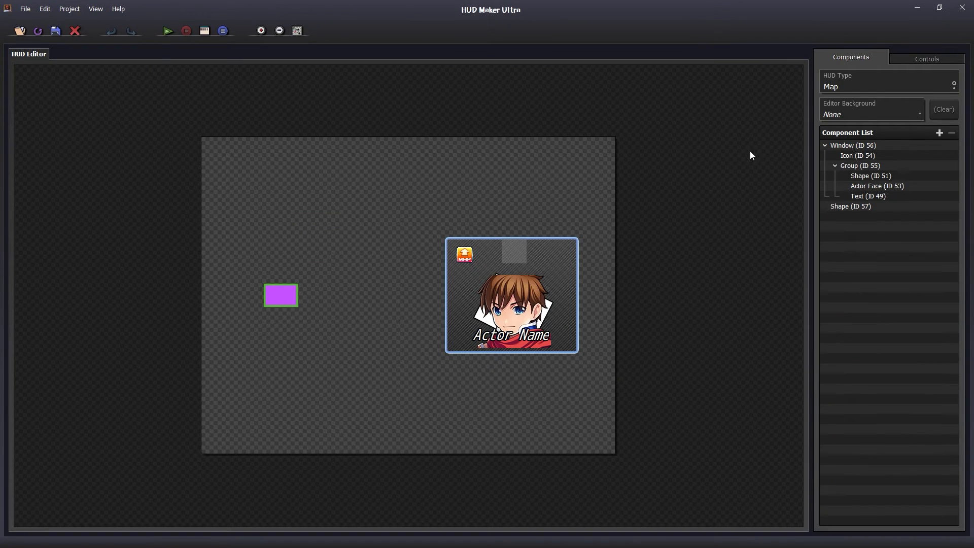
left_click(827, 116)
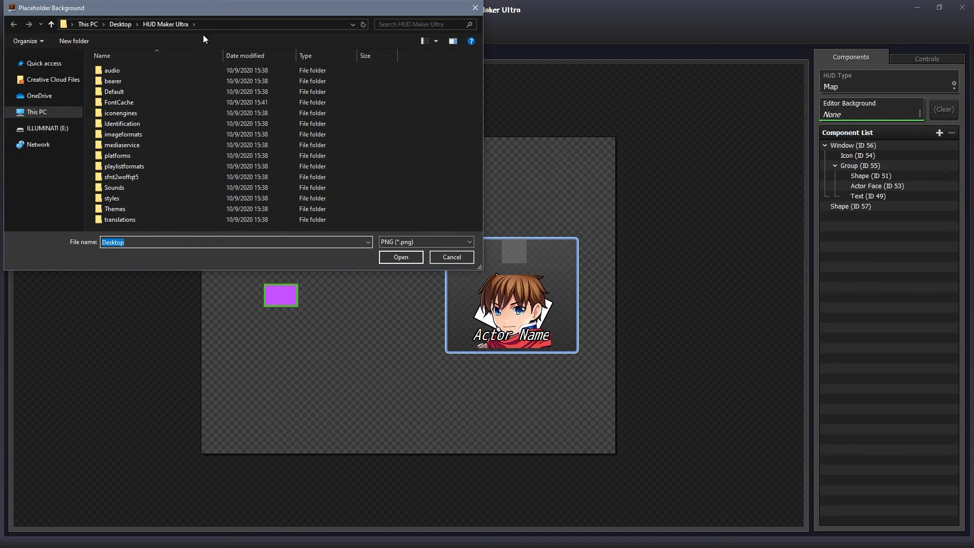
left_click(233, 25)
key("ctrl+v")
key("Return")
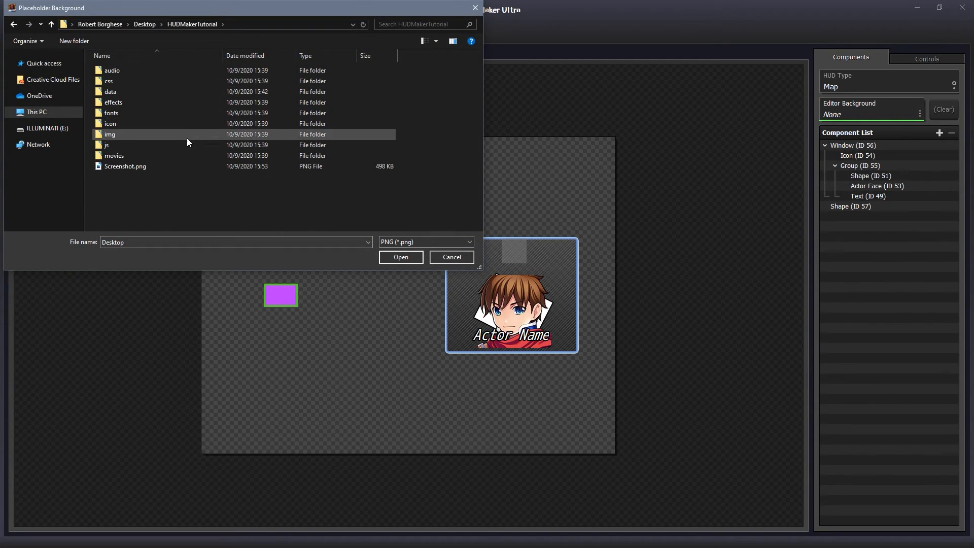
double_click(158, 166)
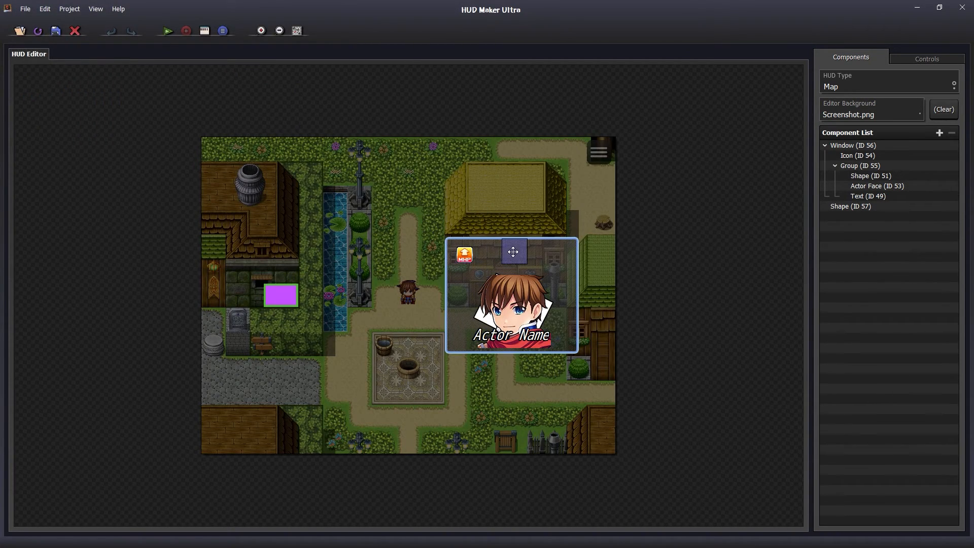
scroll(390, 308, "up", 5)
scroll(390, 309, "down", 5)
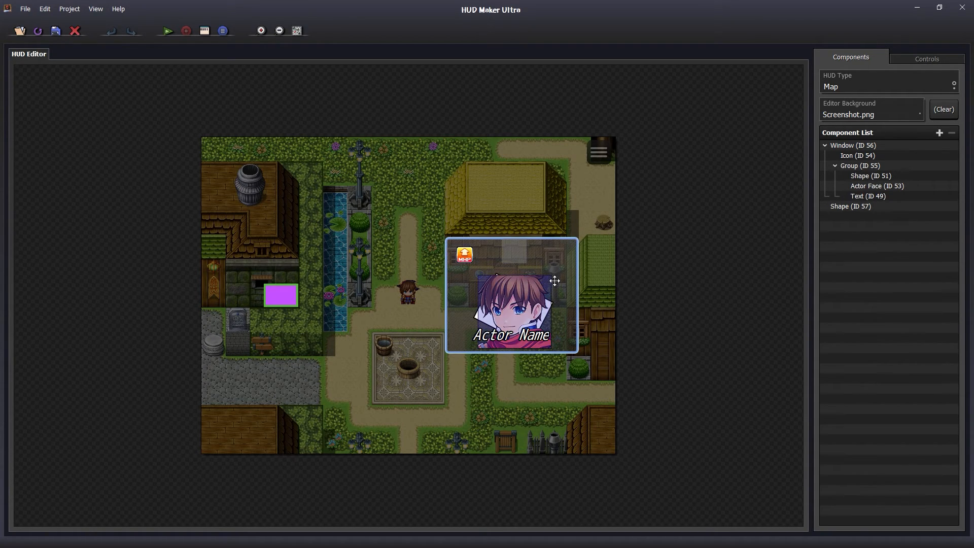
Step: Try the Background Darken setting at its minimum, and apply a stronger darkening to the editor background instead
left_click(223, 31)
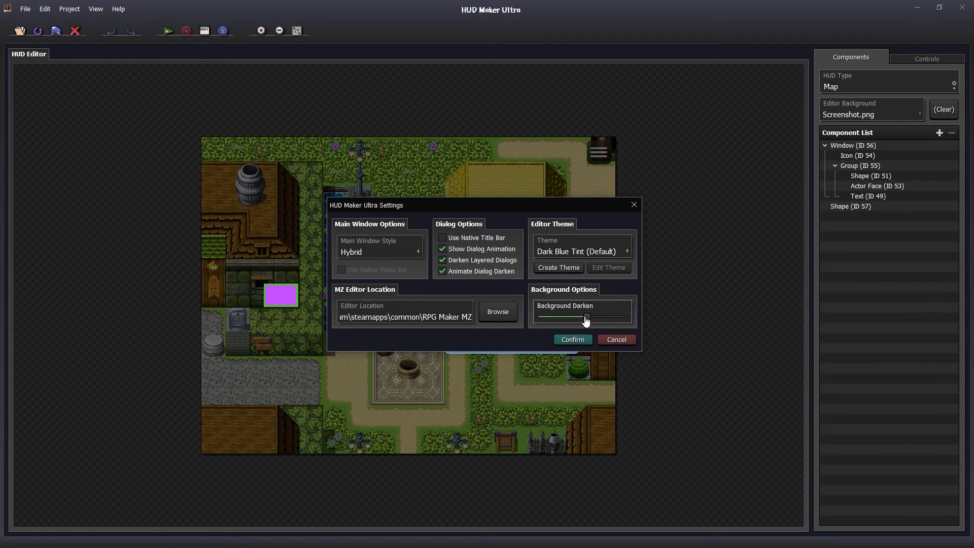
left_click(572, 340)
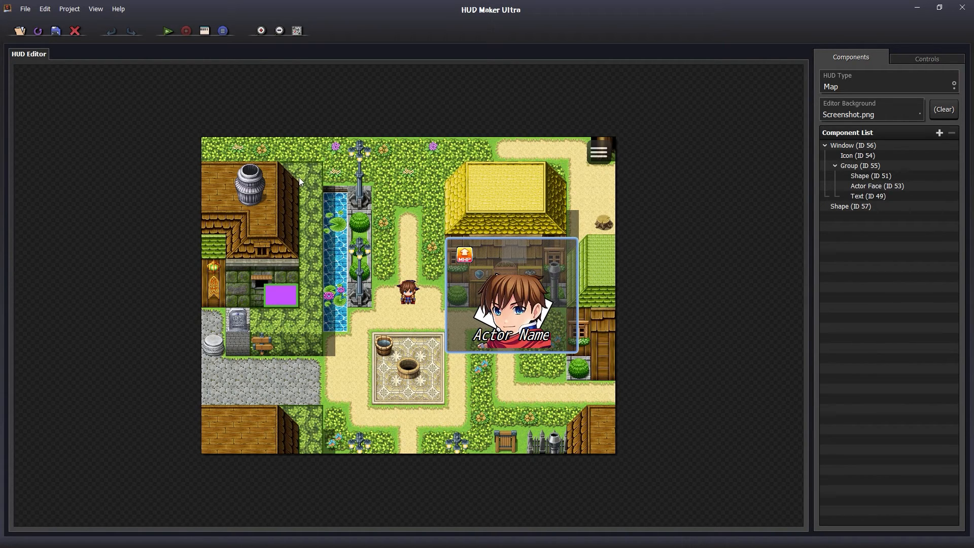
left_click(223, 26)
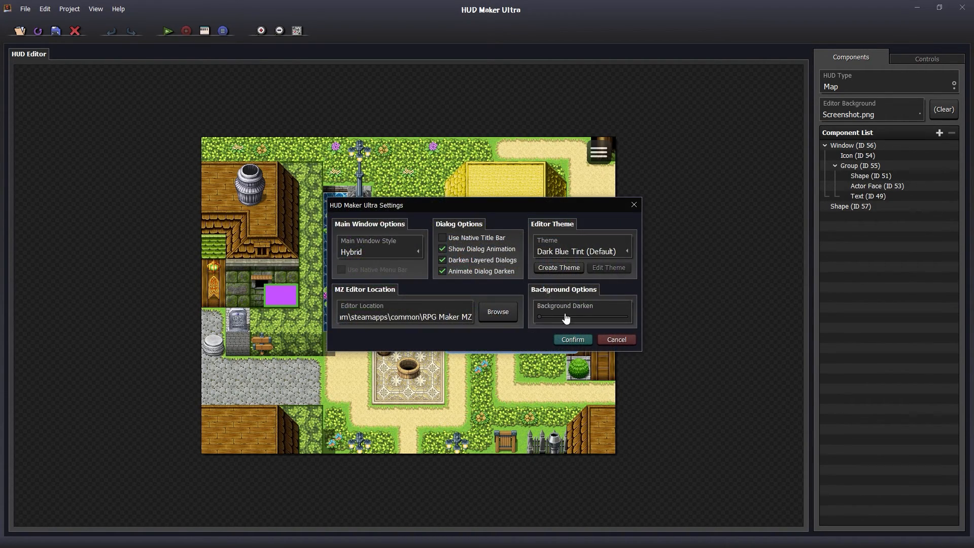
left_click(581, 345)
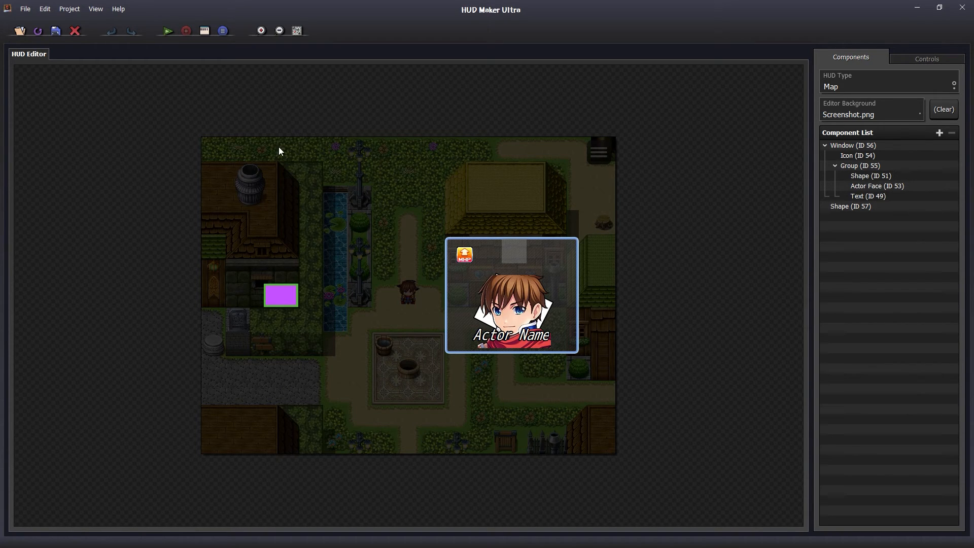
left_click(858, 82)
left_click(858, 82)
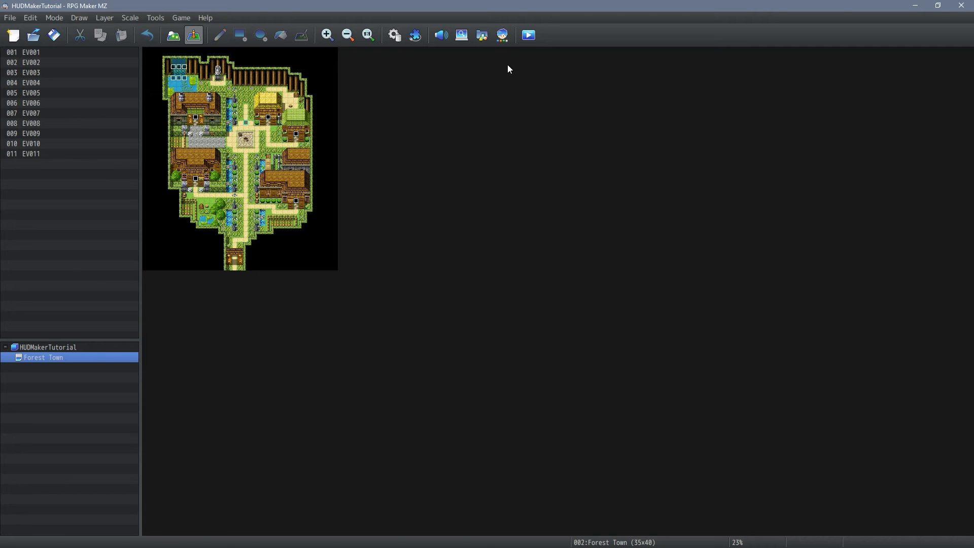
Step: In RPG Maker MZ, turn on the SRD_HUDMakerUltra plugin's Auto-Reload HUD Data parameter
left_click(415, 35)
double_click(419, 162)
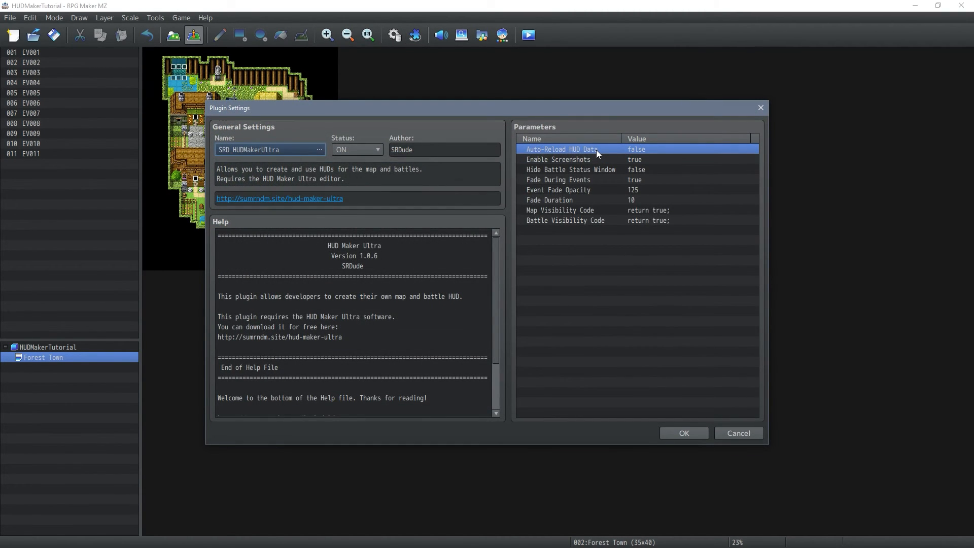
double_click(595, 150)
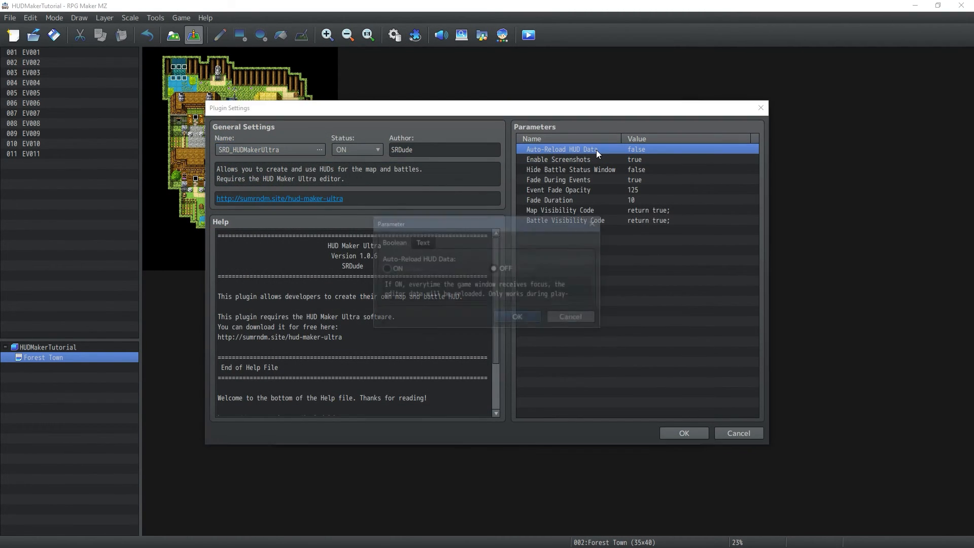
left_click(522, 321)
left_click(687, 431)
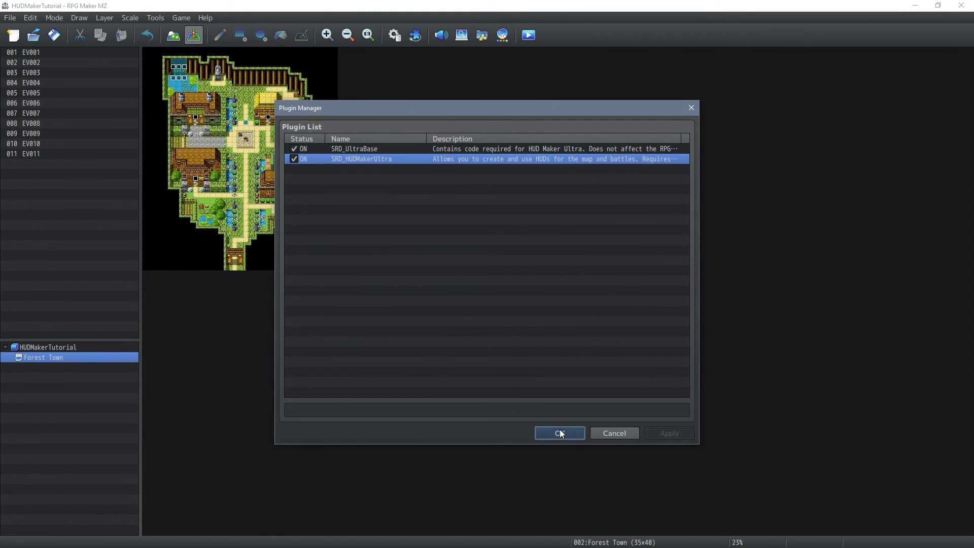
left_click(561, 432)
Step: Playtest the project, start a new game, and move the game window aside to uncover the HUD editor
key("ctrl+r")
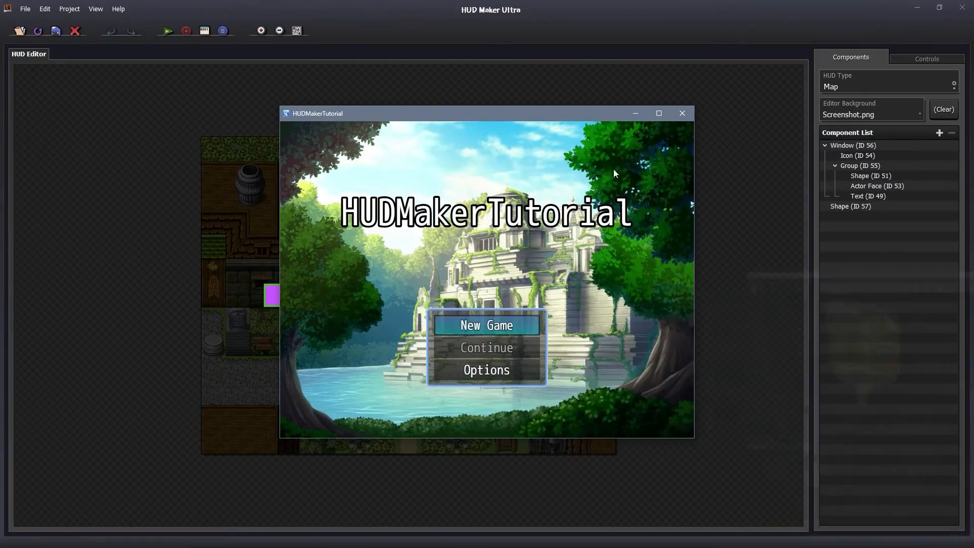
left_click(474, 327)
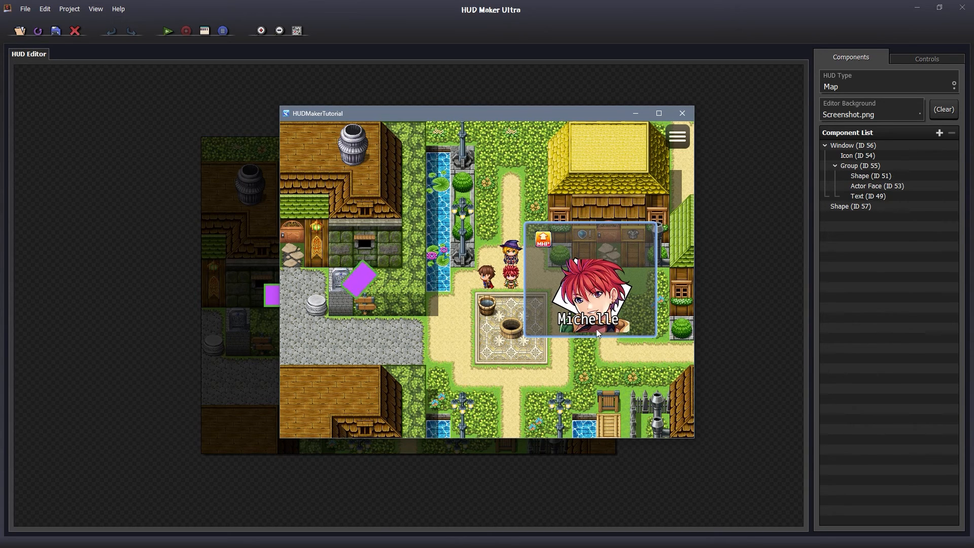
left_click_drag(447, 113, 973, 127)
Step: Set the Actor Face component's Actor ID to Party Member #1
double_click(505, 293)
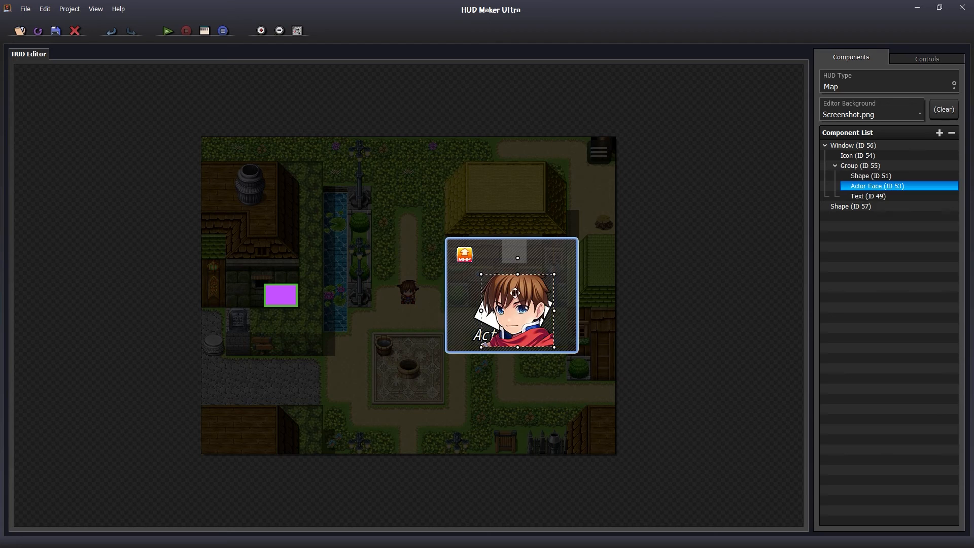
left_click(402, 350)
left_click(433, 285)
type("1")
left_click(506, 313)
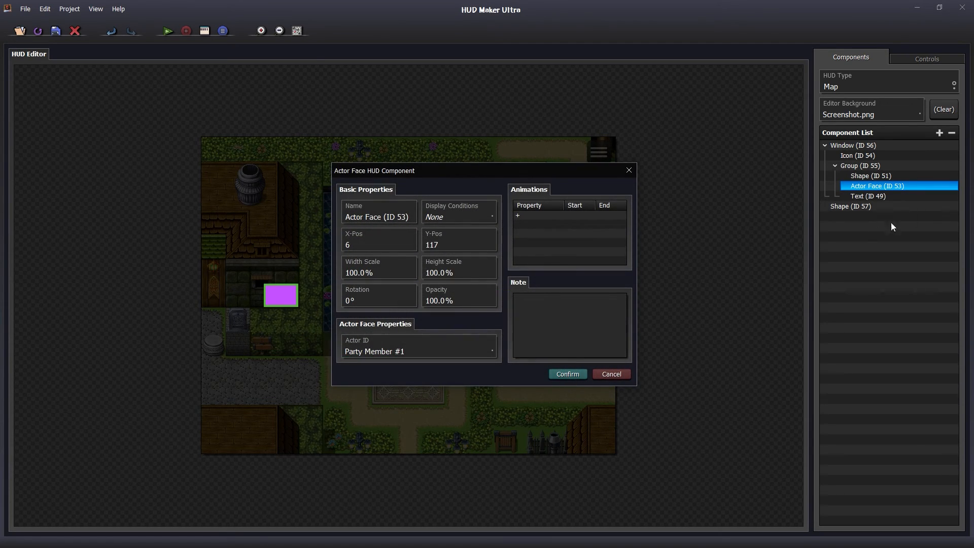
left_click(569, 376)
Step: Restore HUD Maker Ultra to a smaller window, arrange it beside the running game, and deselect the Actor Face component
left_click_drag(571, 21, 342, 60)
left_click_drag(973, 152, 572, 144)
left_click(562, 90)
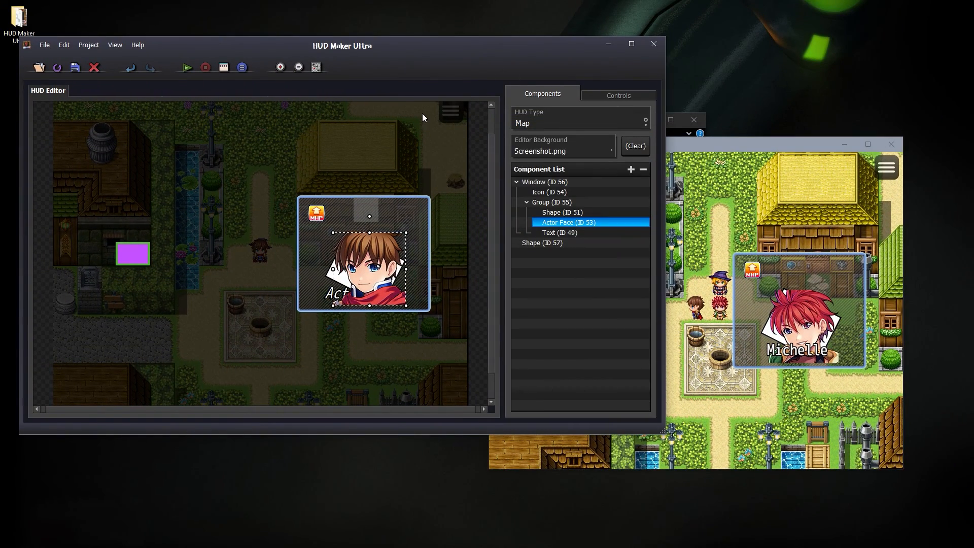
left_click(212, 168)
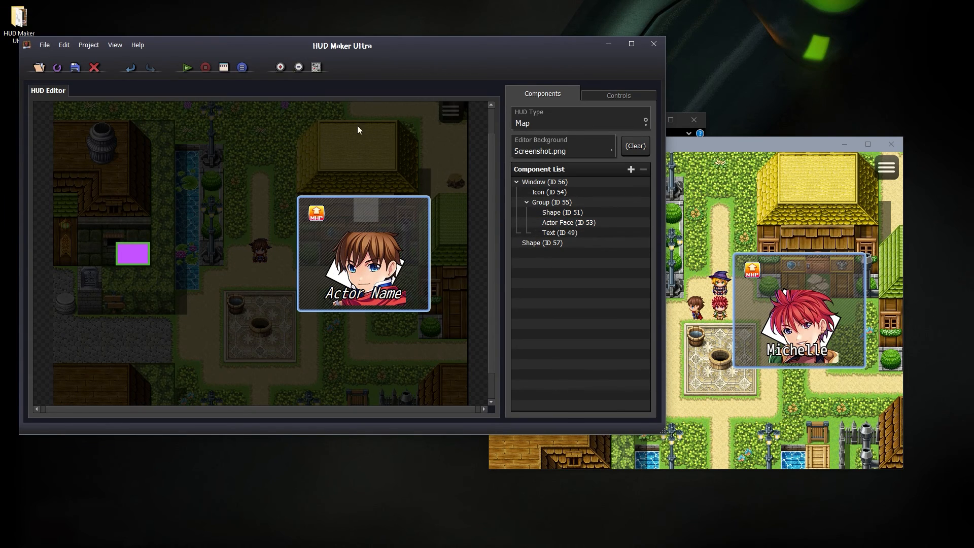
Step: Save the HUD, return to the running game to reload it, and walk the party around to check the new face
left_click(74, 69)
left_click(691, 148)
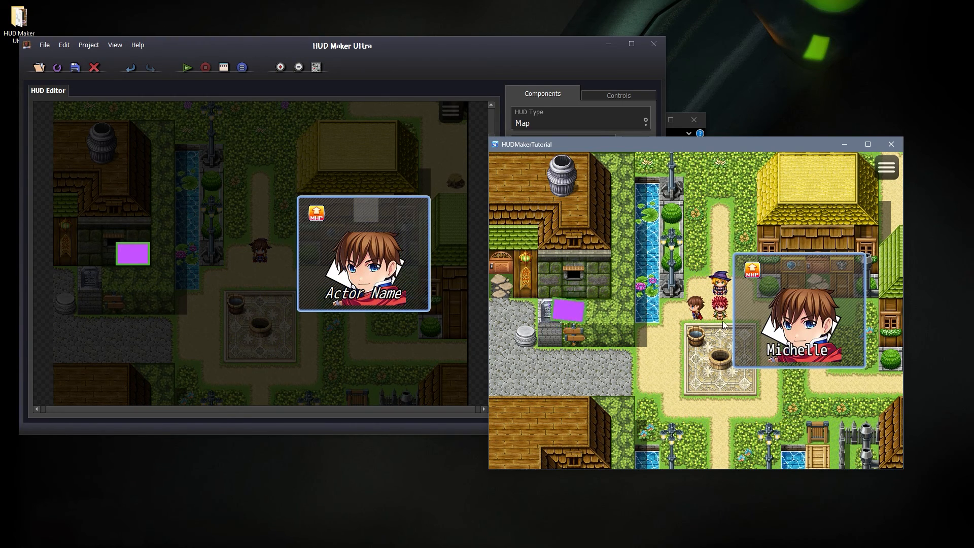
left_click_drag(679, 358, 697, 270)
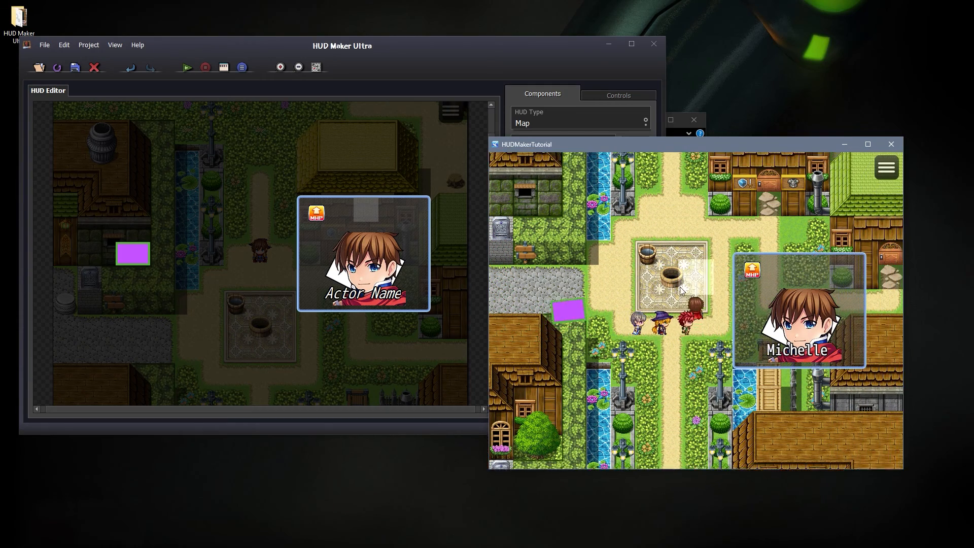
Step: Delete the standalone purple rectangle shape from the map HUD, save, and return to the running game to reload it
left_click(201, 270)
left_click(133, 253)
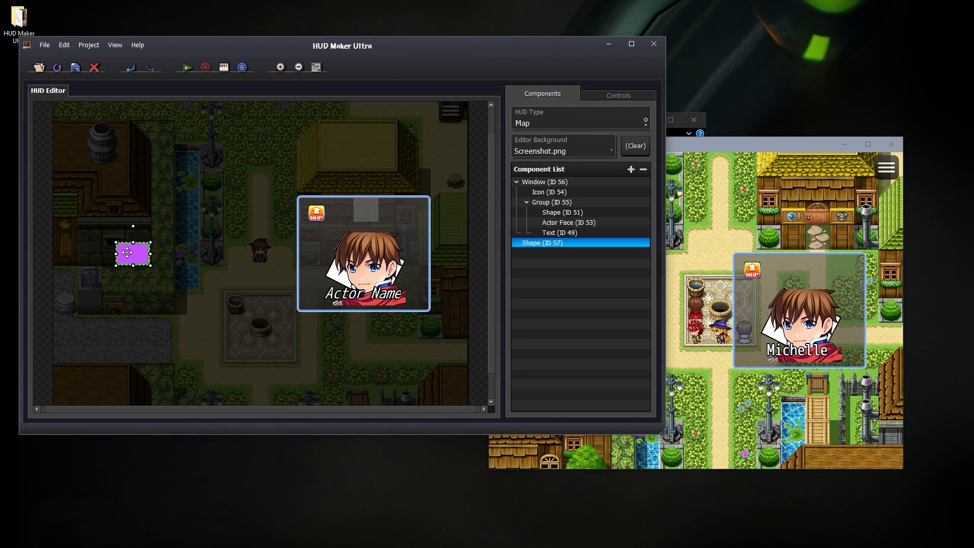
left_click(678, 318)
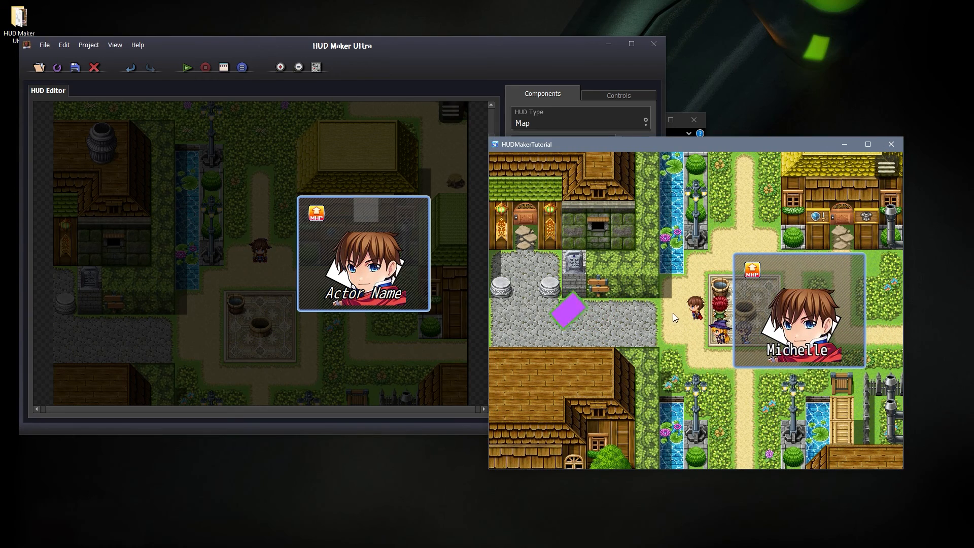
left_click(162, 181)
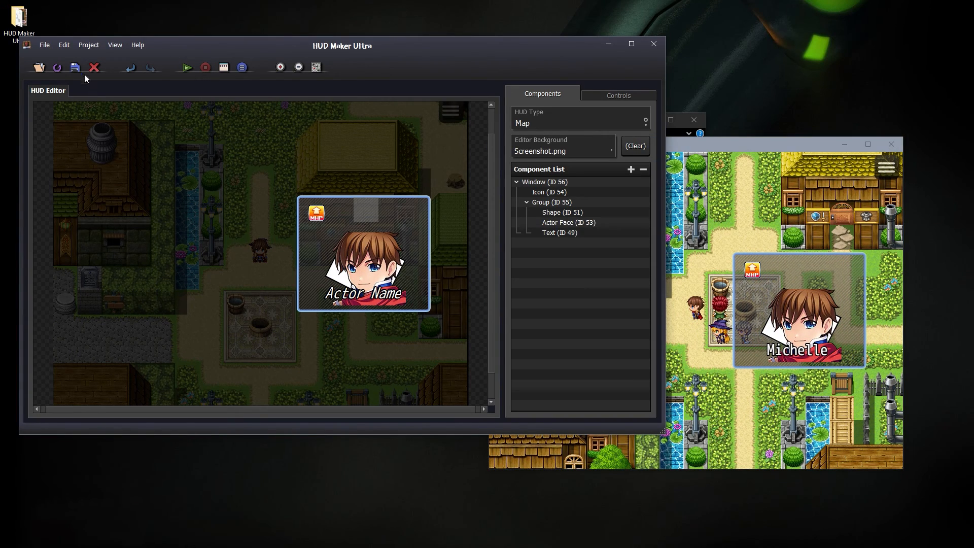
left_click(681, 332)
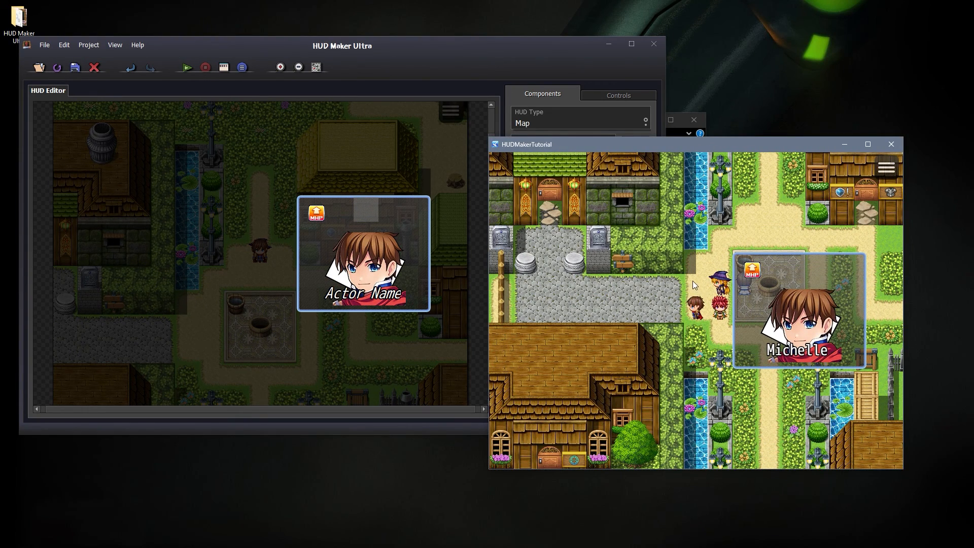
Step: Walk the party around the village in the running game to examine the reloaded map HUD
left_click(692, 282)
left_click(644, 323)
left_click(680, 291)
left_click(716, 321)
left_click(697, 287)
left_click(674, 322)
left_click(699, 316)
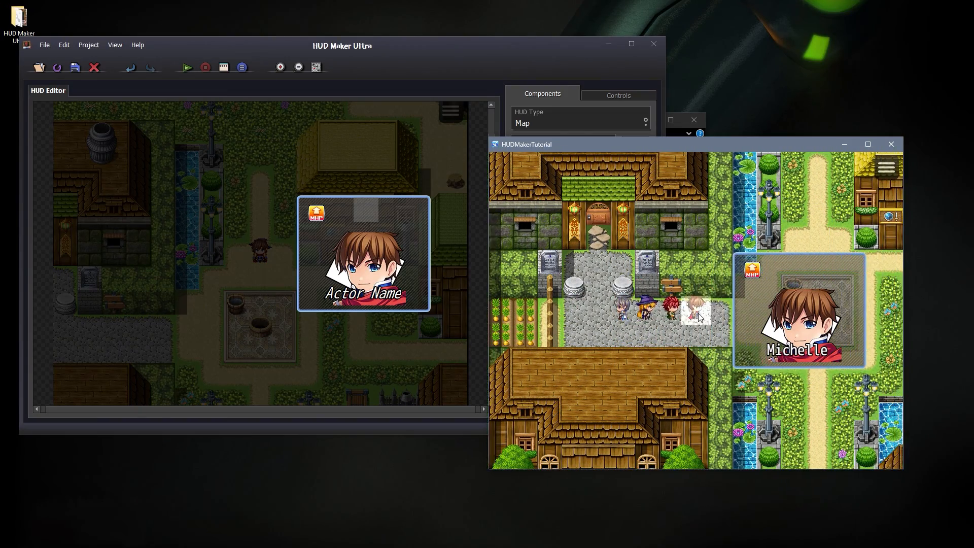
left_click(720, 311)
left_click(705, 287)
left_click(737, 329)
left_click(675, 315)
left_click(700, 272)
left_click(681, 279)
left_click(744, 302)
left_click(735, 332)
left_click(685, 373)
left_click(683, 282)
left_click(704, 258)
left_click(713, 270)
left_click(696, 279)
left_click(683, 282)
left_click(678, 349)
left_click(705, 284)
left_click(712, 279)
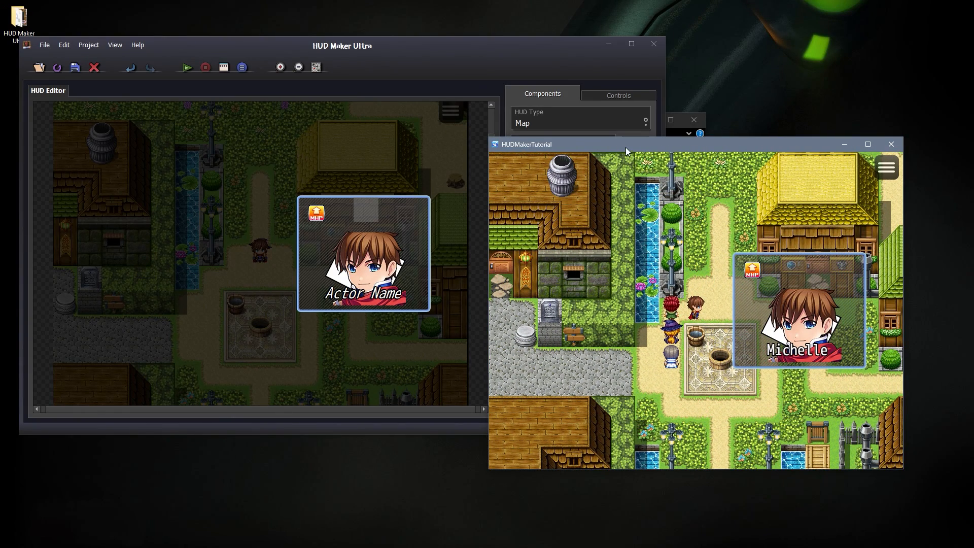